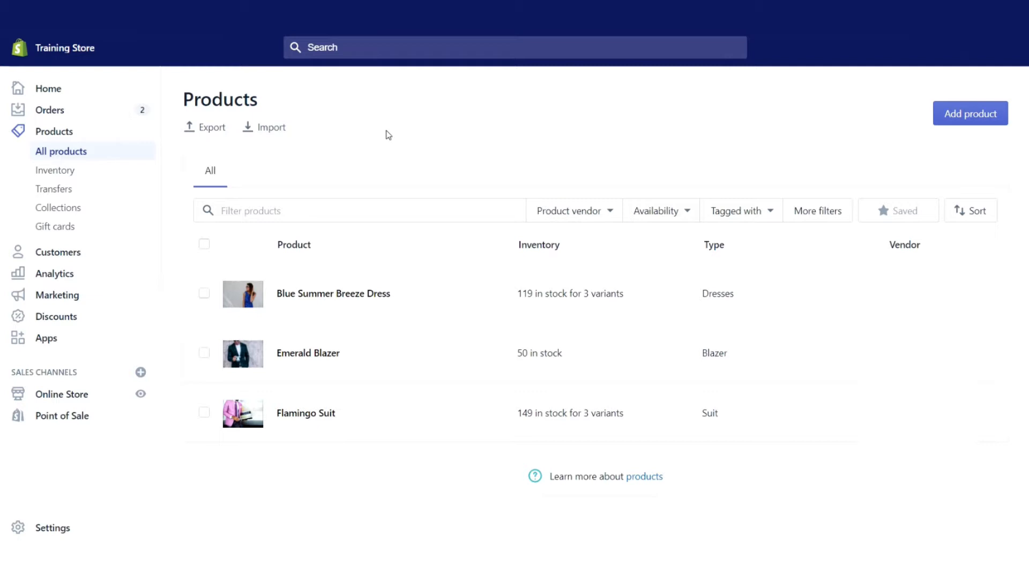
Start a new product from the product list and title it "Green Dress"
click(47, 212)
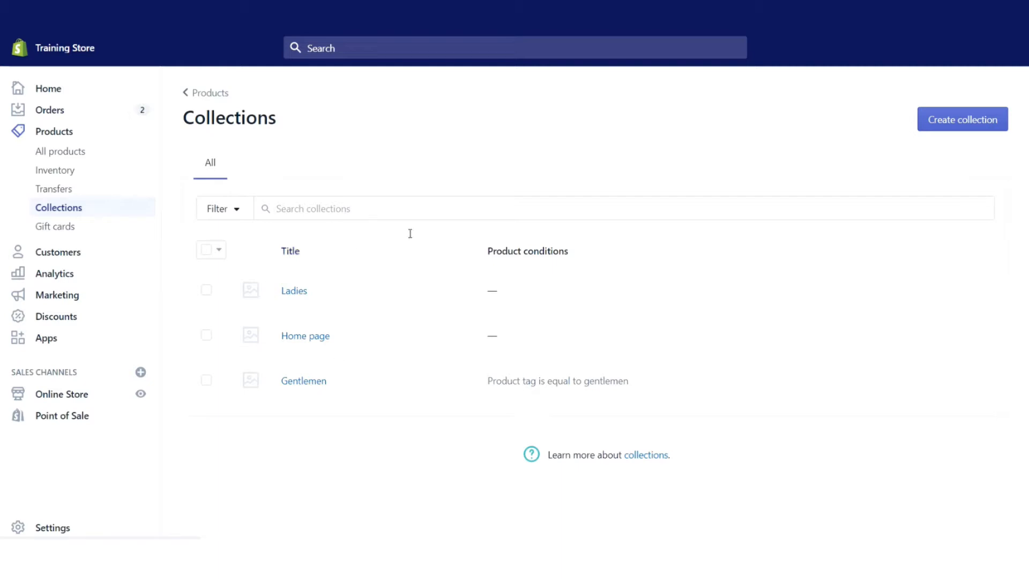
click(98, 151)
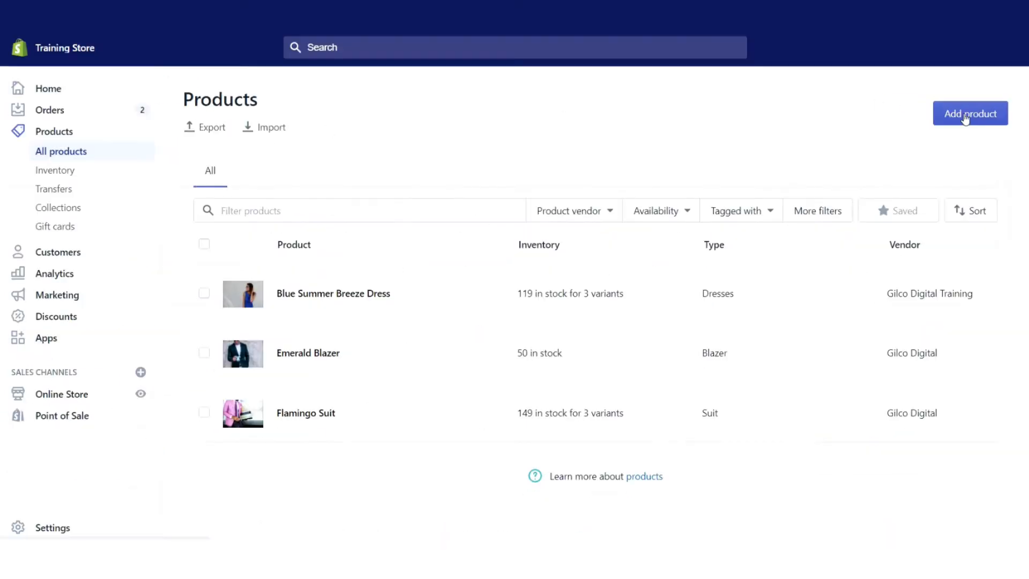
click(964, 117)
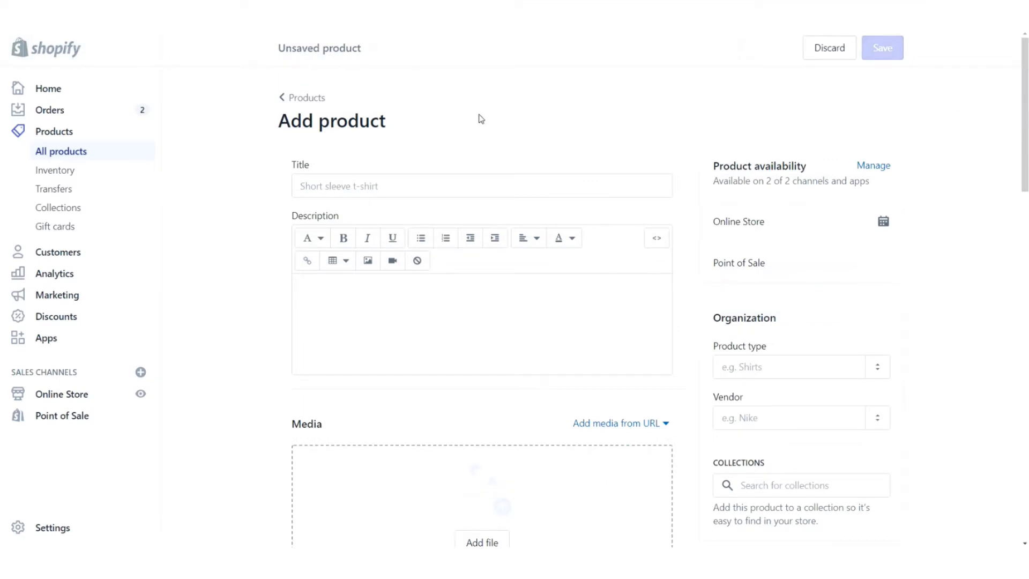
click(389, 187)
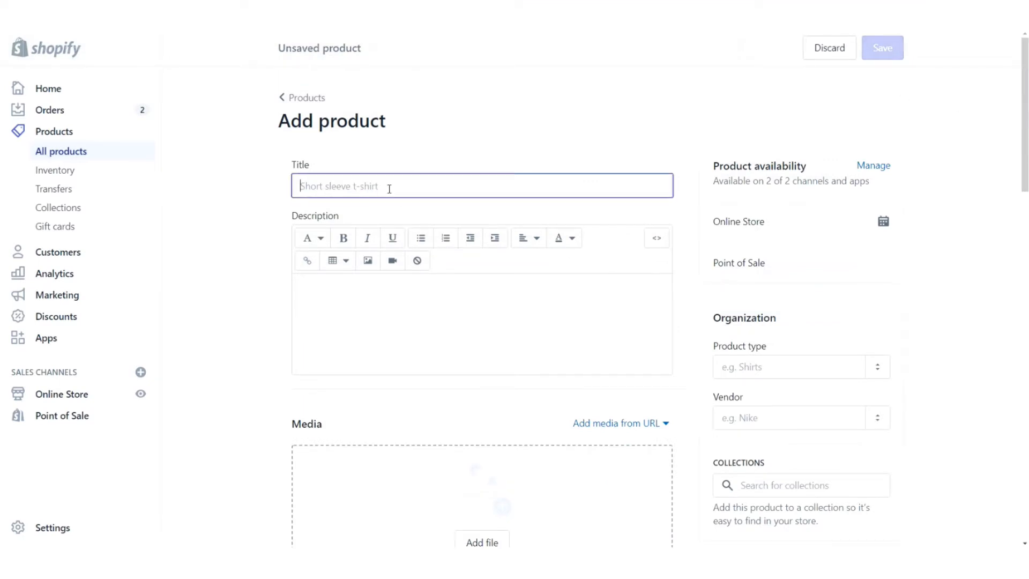
text(Gre)
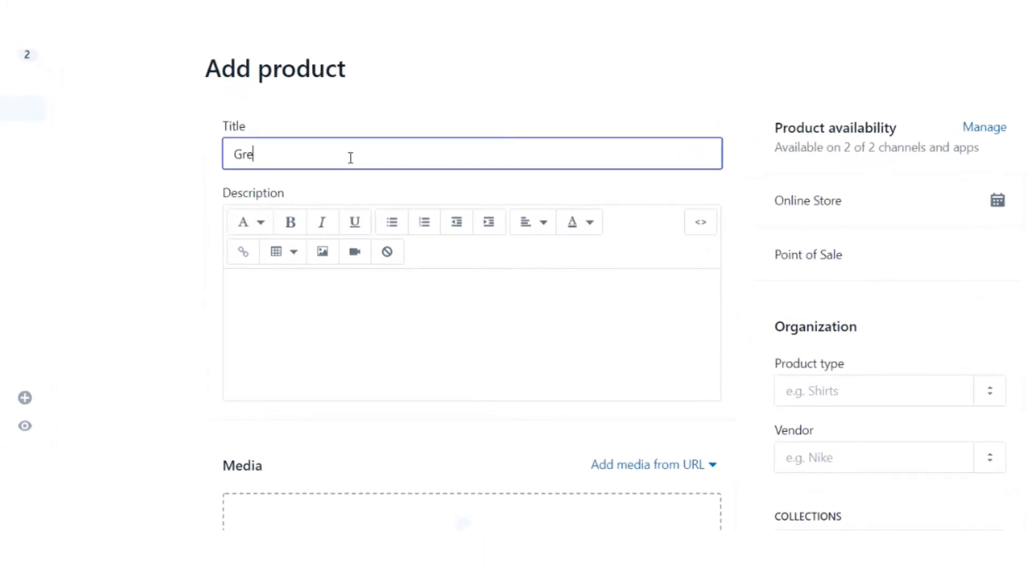
text(en Dress)
Enter the description "This dress will make you look amazing!" and save the new product
key(Tab)
key(Tab)
click(468, 324)
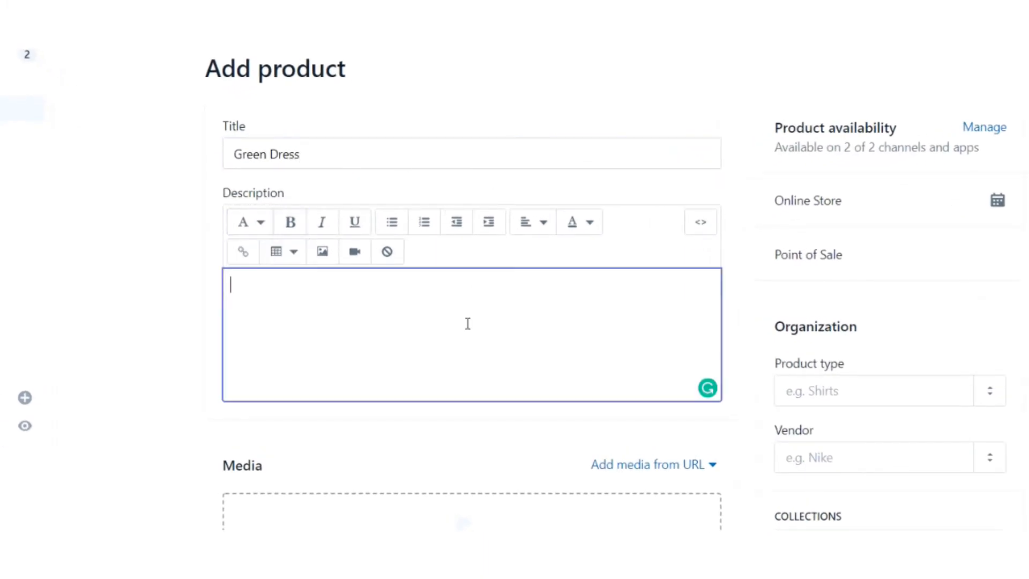
text(This dress will make you l)
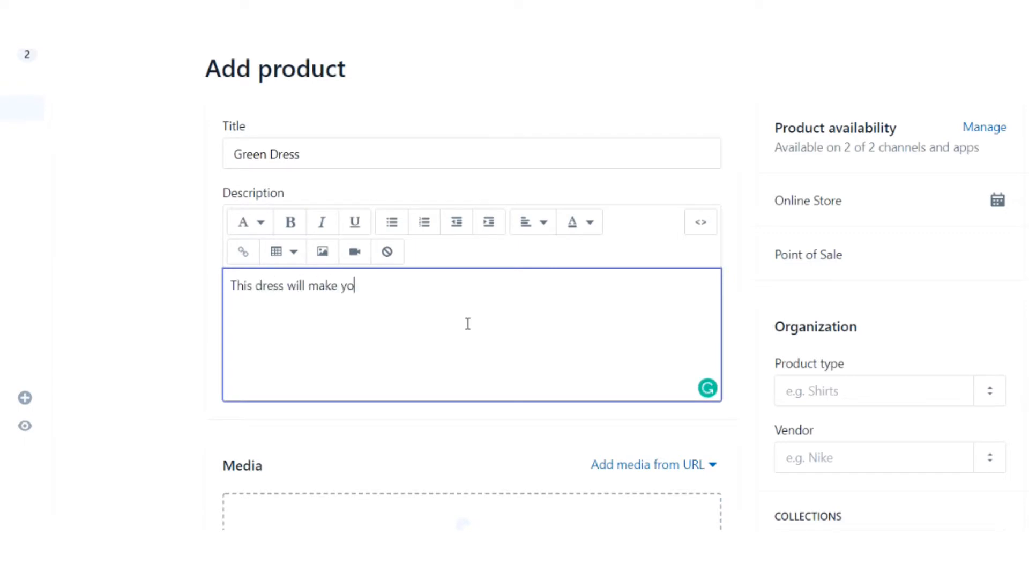
text(ook )
text(amazing!)
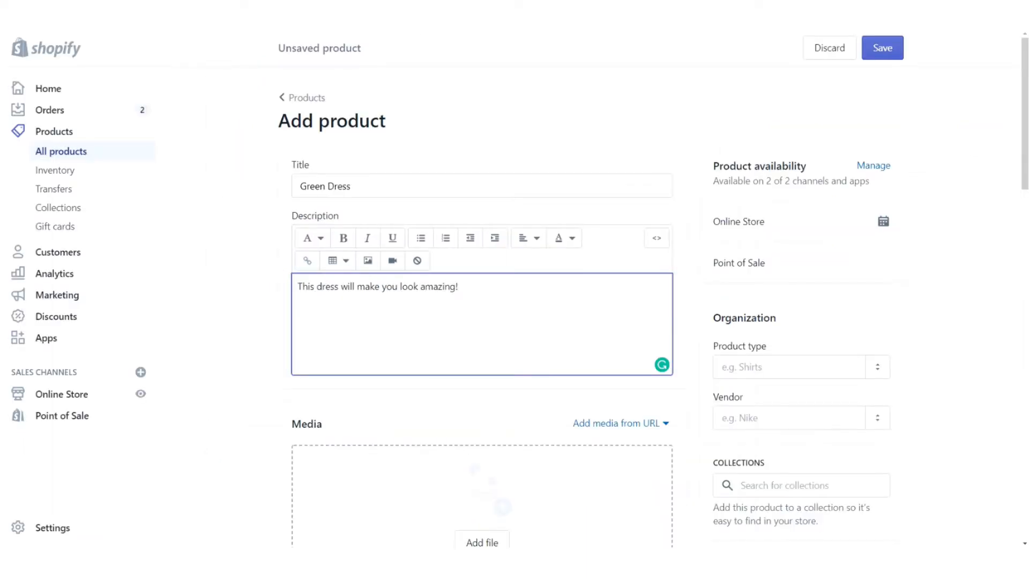
click(473, 85)
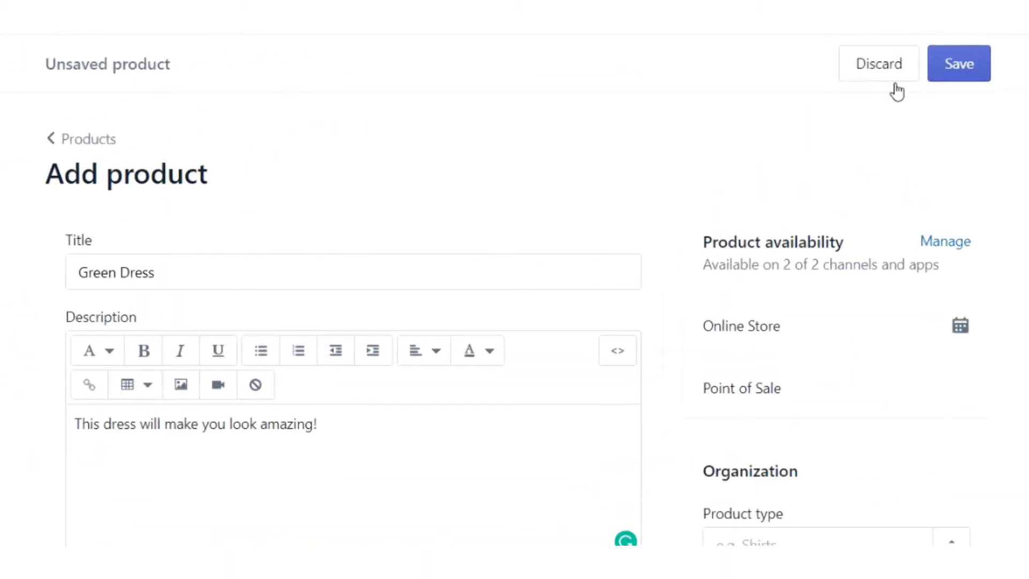
click(955, 75)
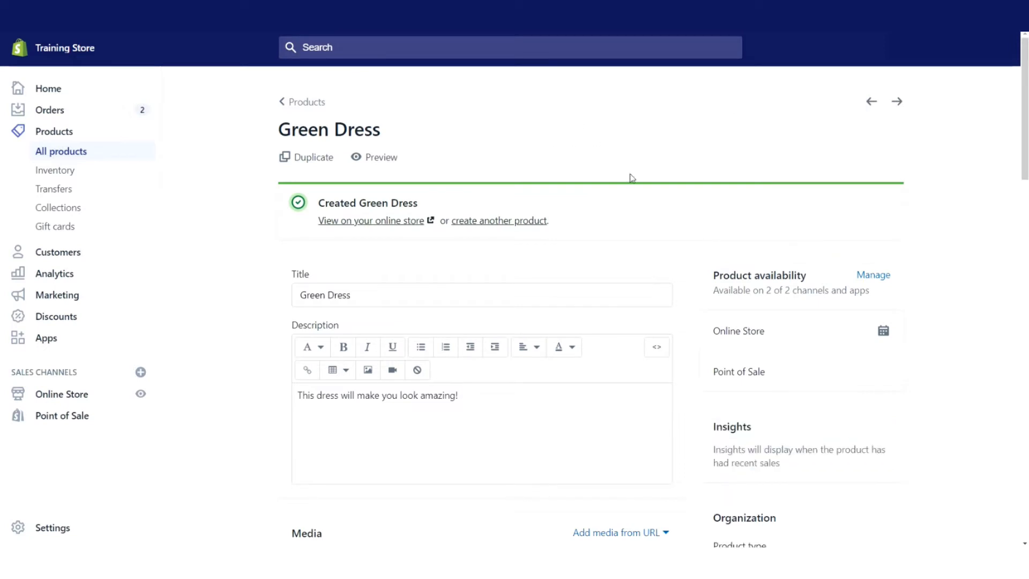
Preview the Green Dress product page on the storefront and check its description
click(373, 160)
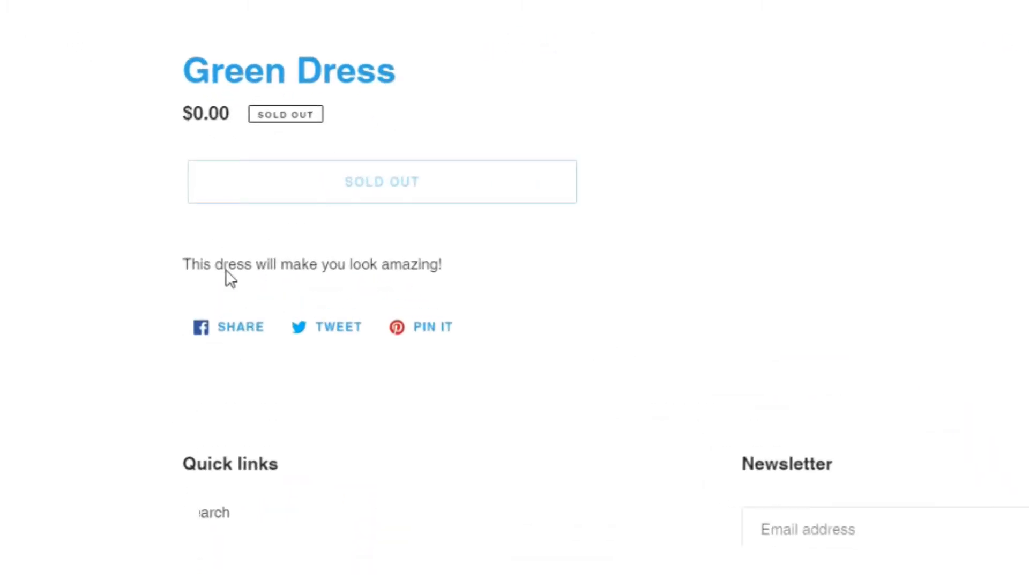
drag(242, 272, 305, 268)
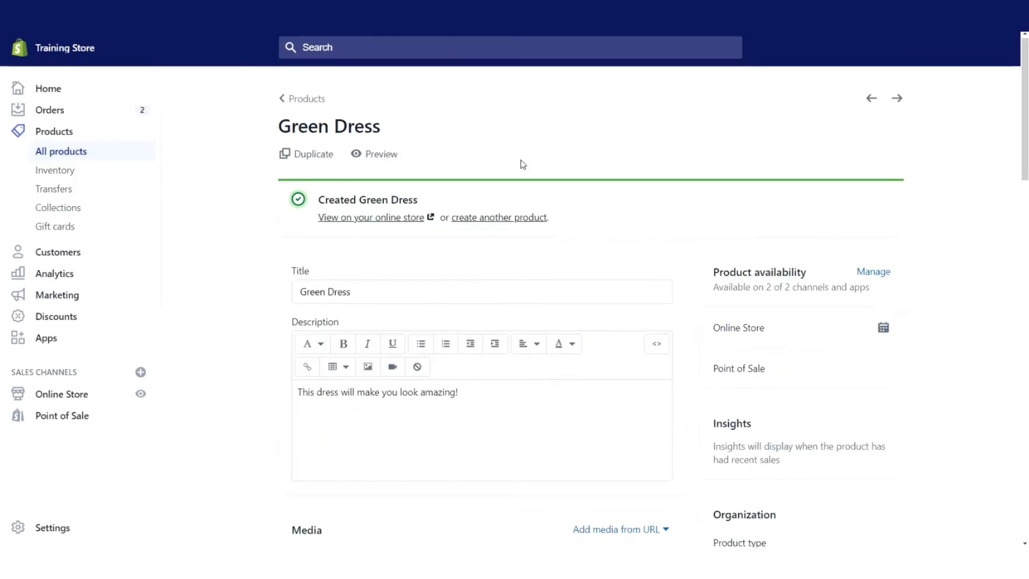
scroll(522, 163, down, 7)
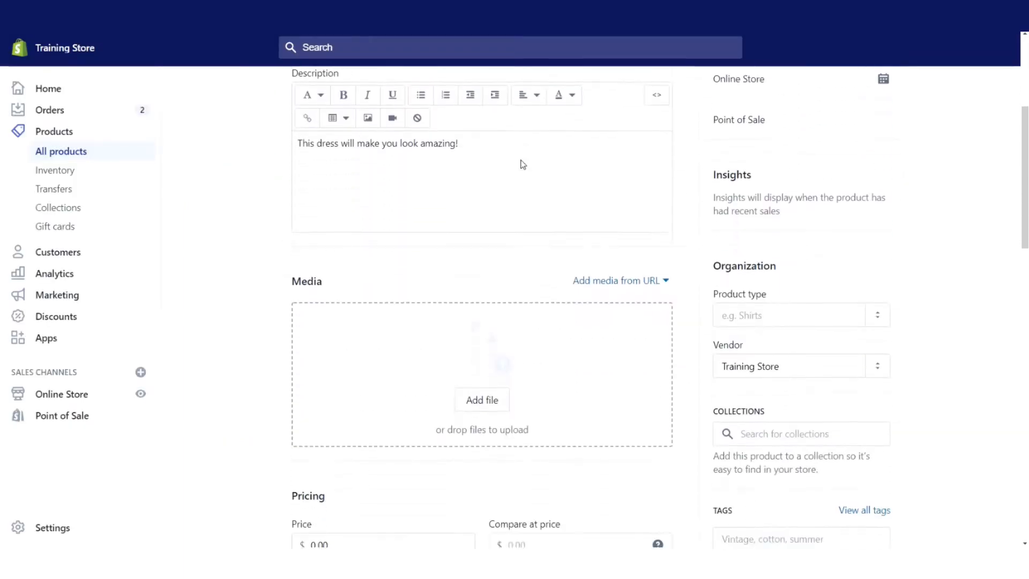
click(490, 278)
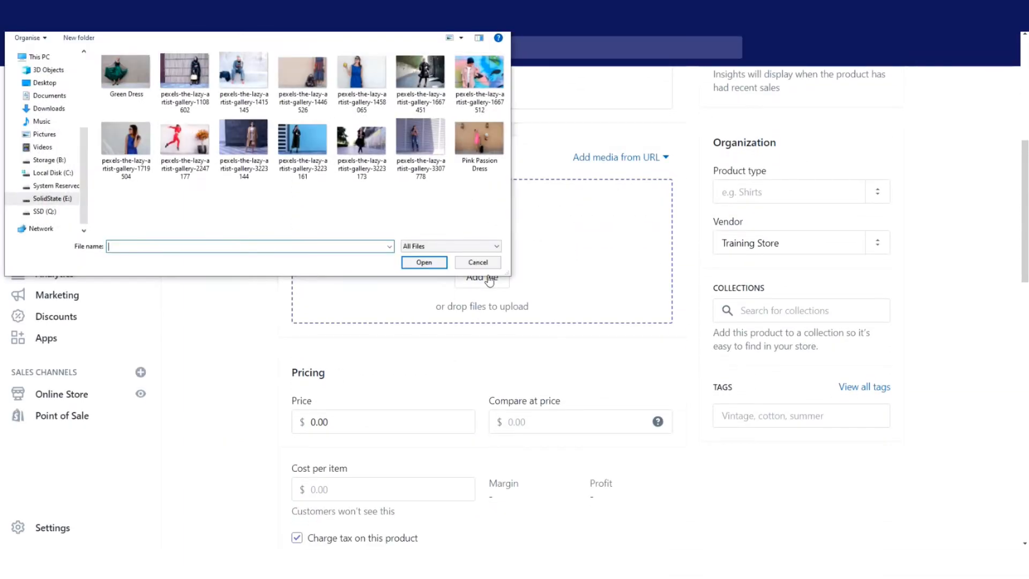
click(477, 262)
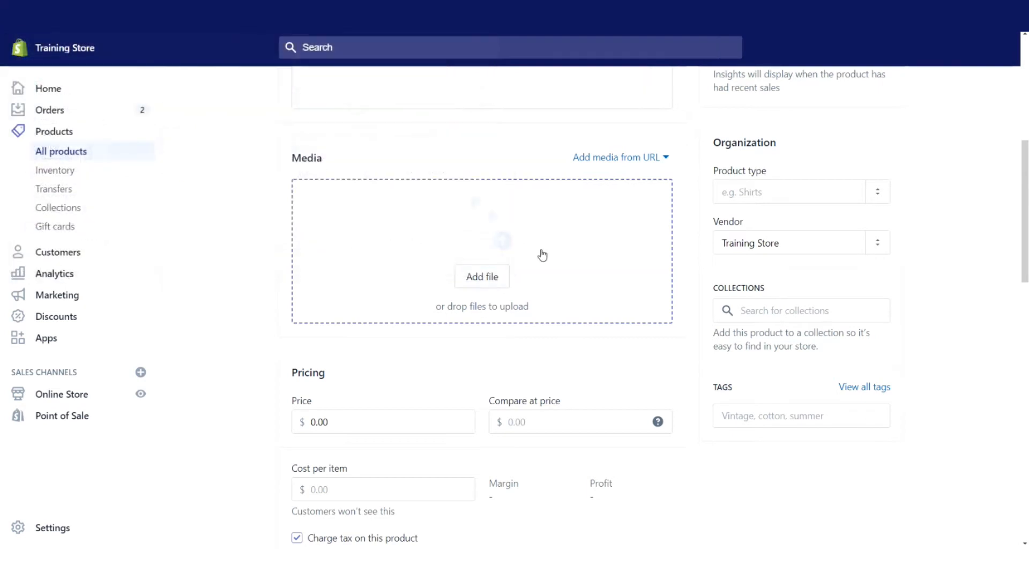
Upload the Green Dress image file to the product's media and refresh the storefront preview
scroll(542, 254, up, 3)
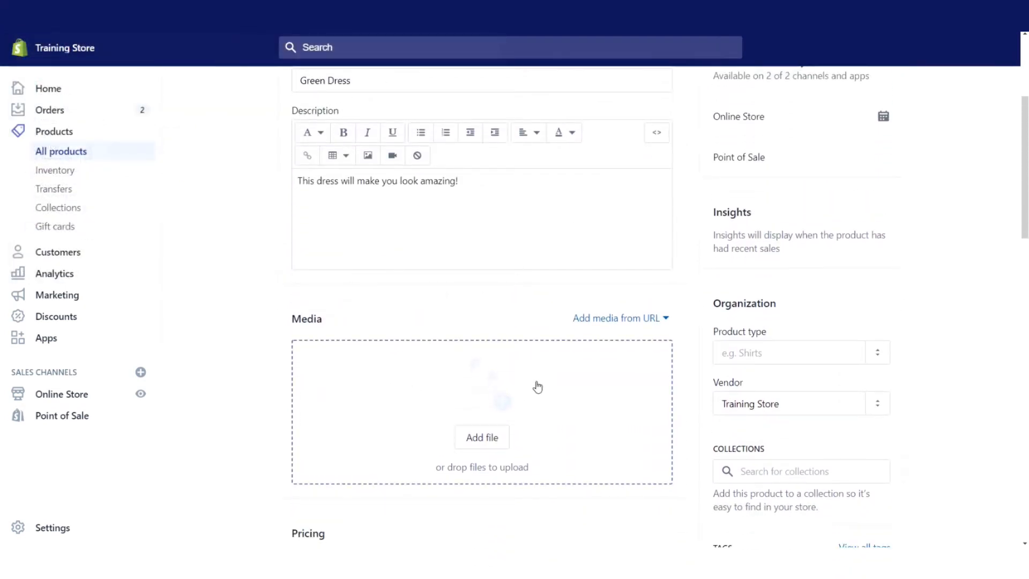
click(474, 442)
click(143, 78)
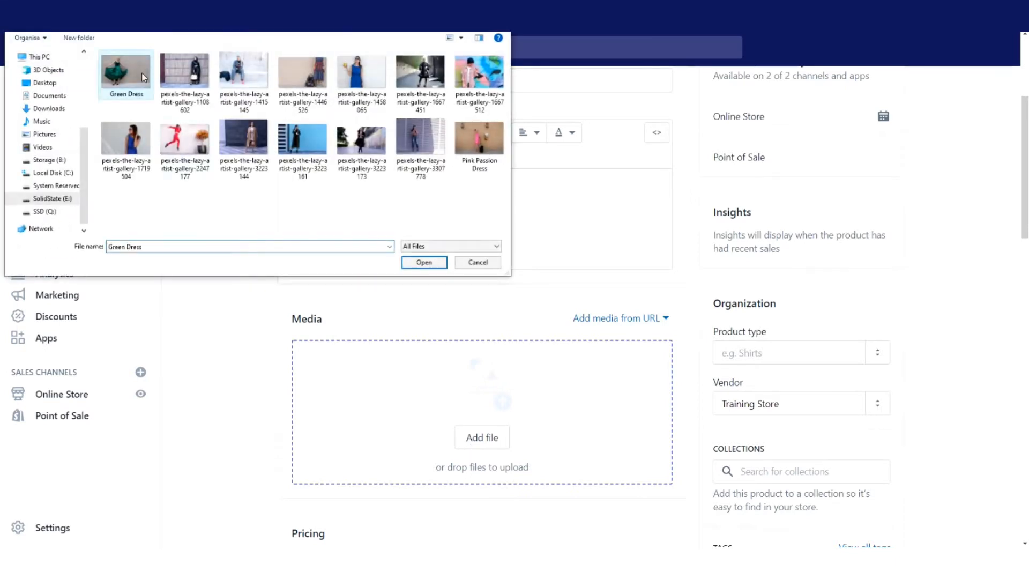
click(413, 265)
scroll(459, 280, down, 2)
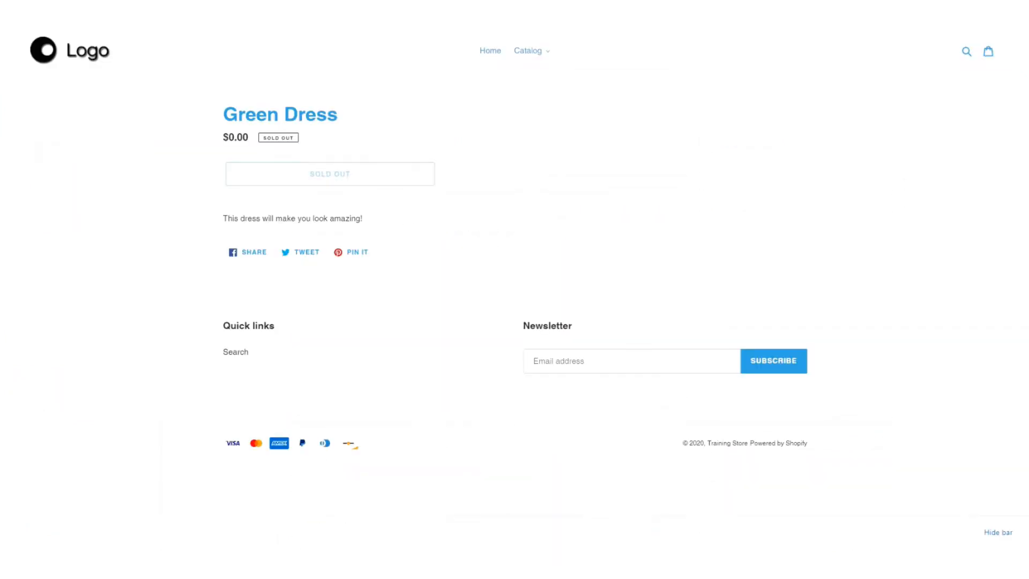
key(F5)
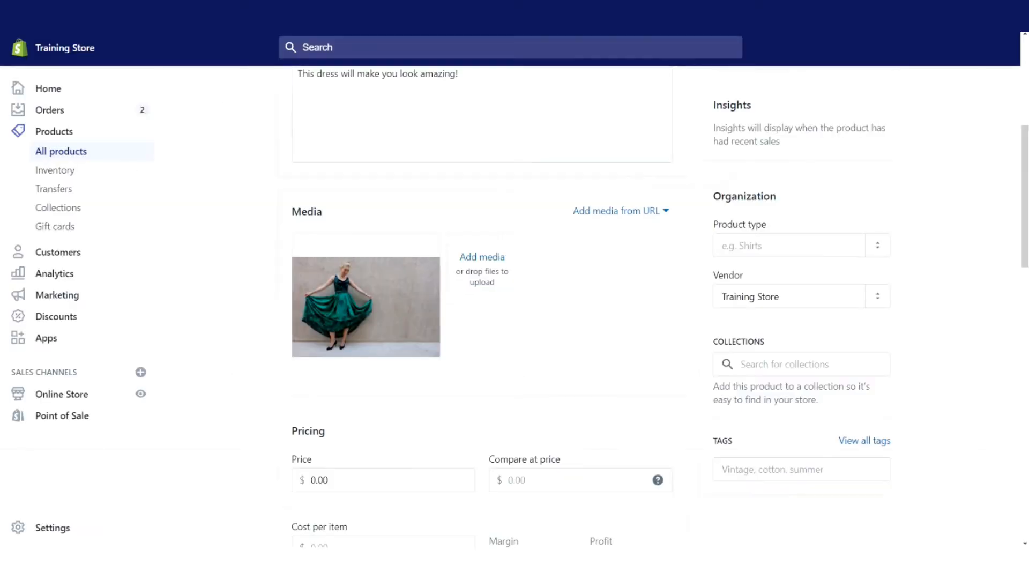
Set the Green Dress price to $150 and save the product
scroll(563, 248, down, 4)
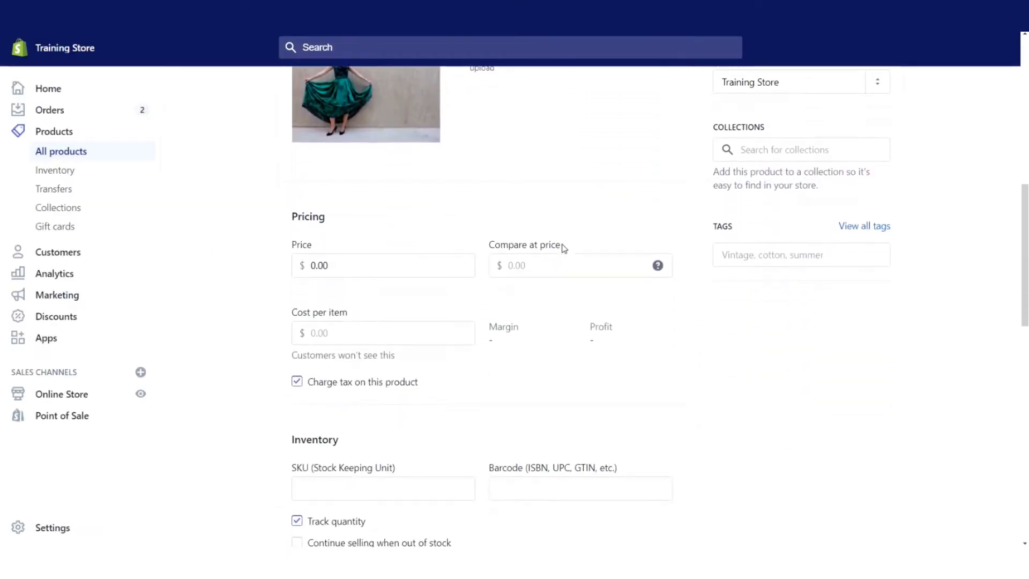
click(356, 260)
key(ctrl+a)
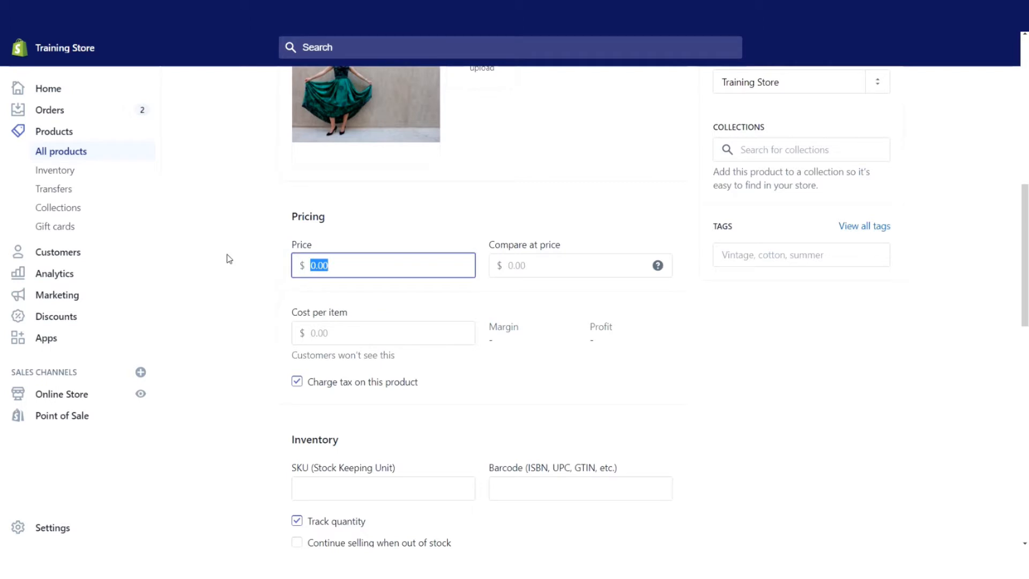
text(150)
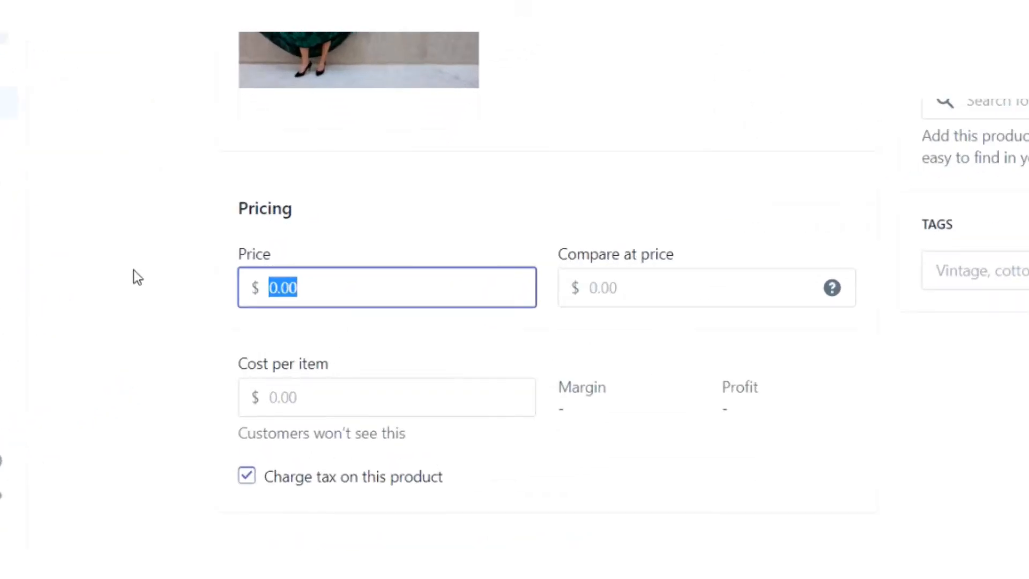
click(469, 236)
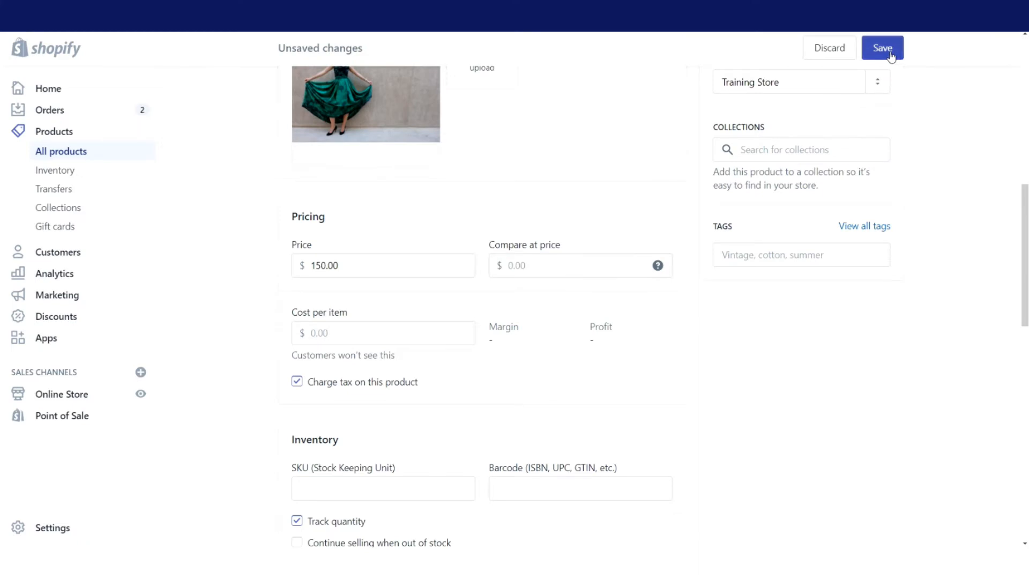
click(883, 48)
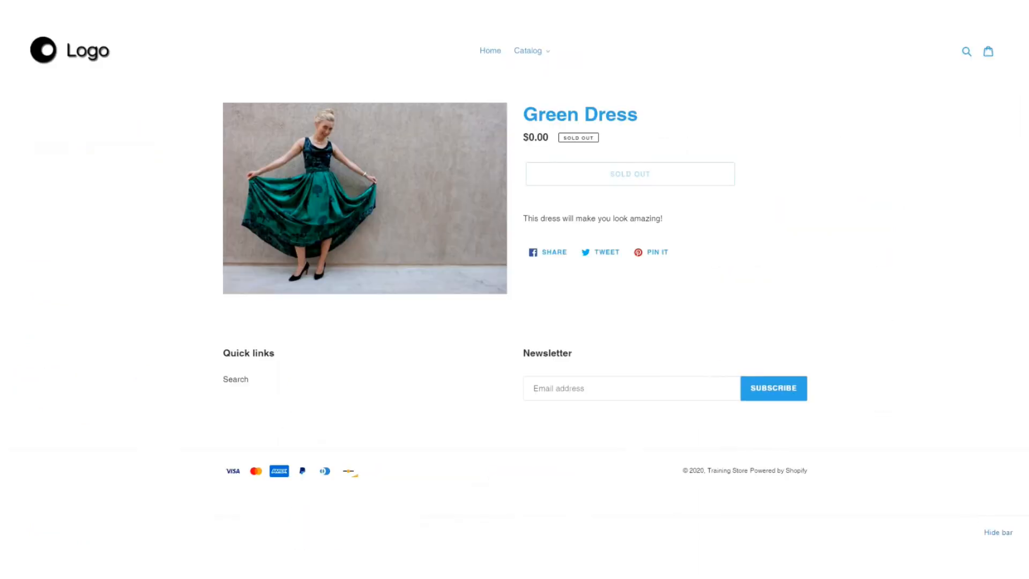
Refresh the storefront preview and check the displayed price of the dress
key(F5)
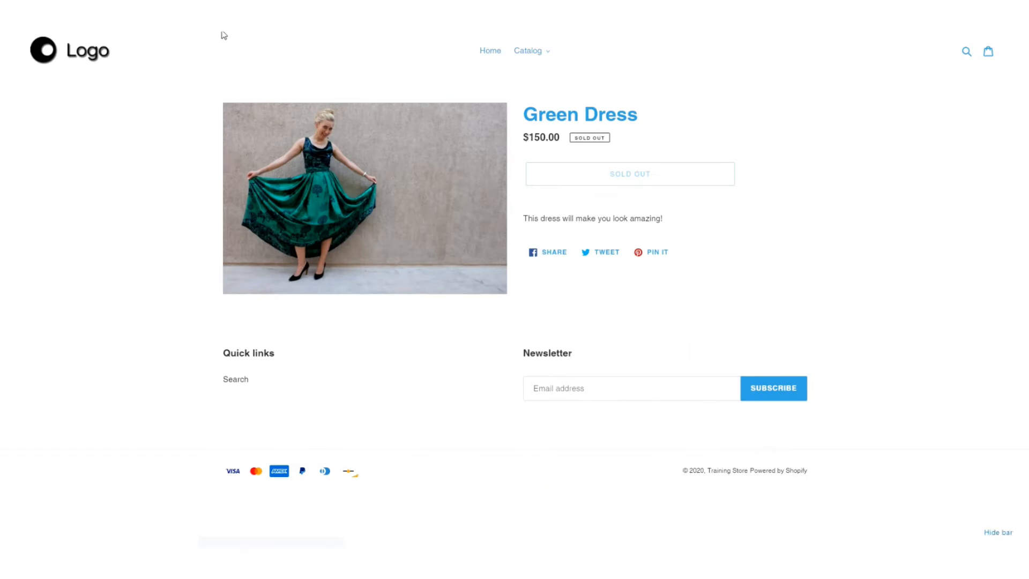
drag(561, 136, 526, 138)
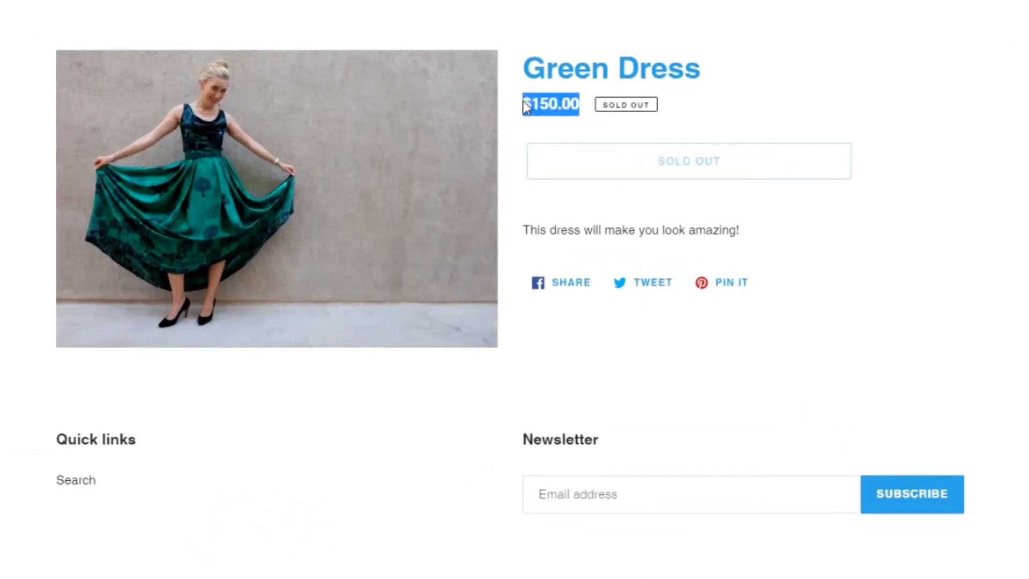
click(717, 89)
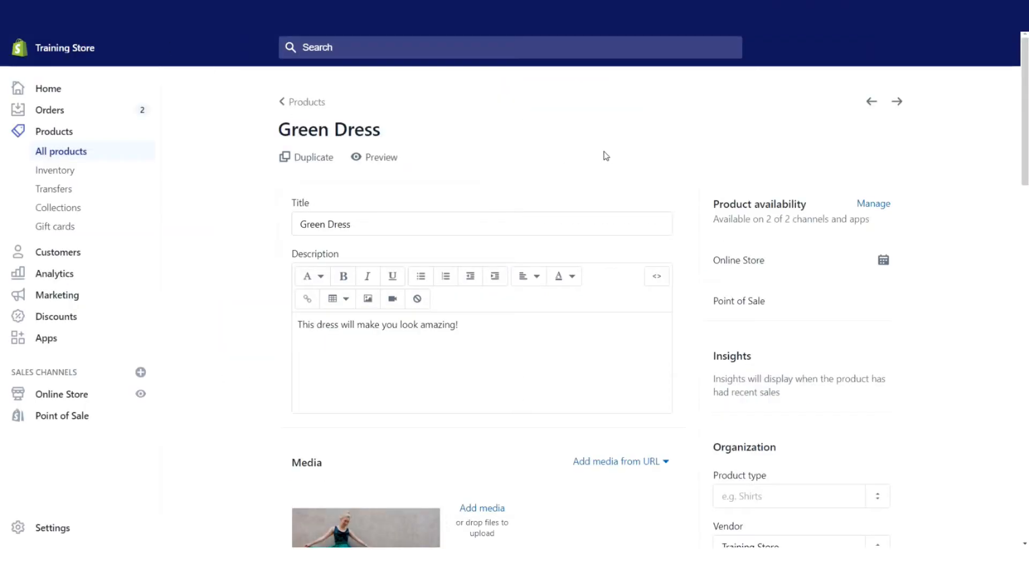
Set the compare at price of the Green Dress to $200 and save the product
scroll(609, 156, down, 4)
scroll(611, 156, down, 5)
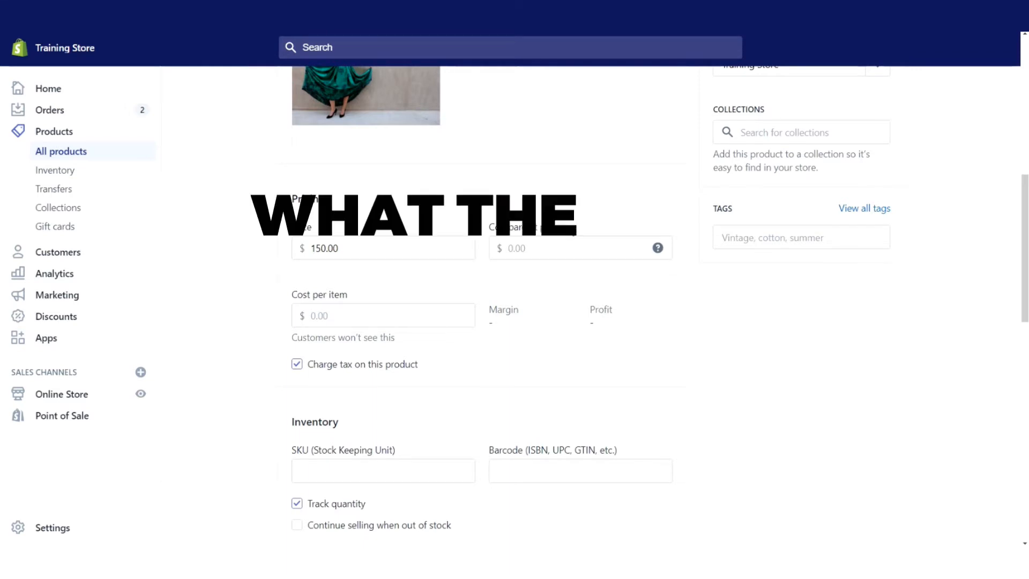
drag(571, 227, 487, 227)
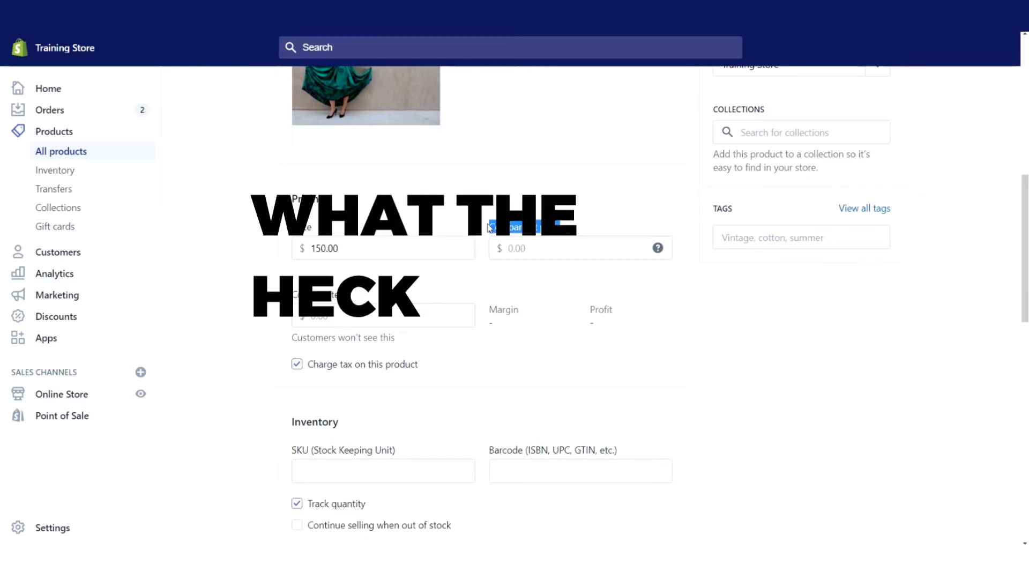
click(604, 225)
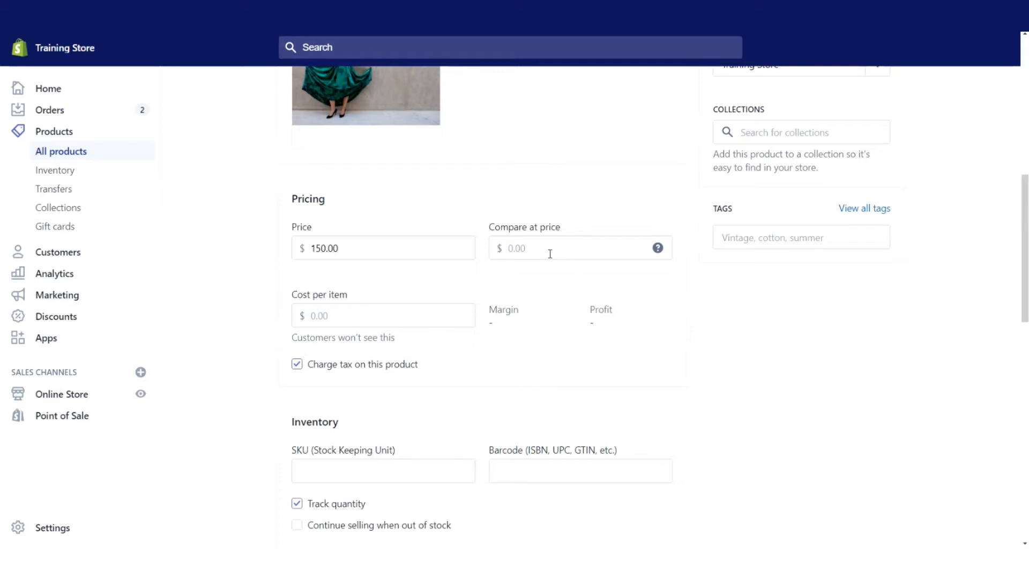
drag(389, 253, 295, 250)
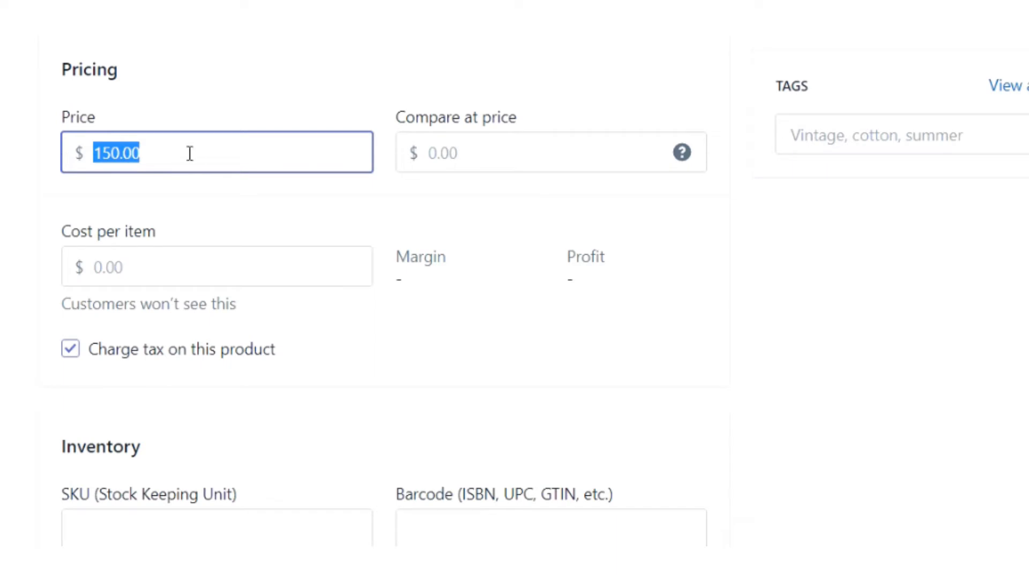
click(486, 154)
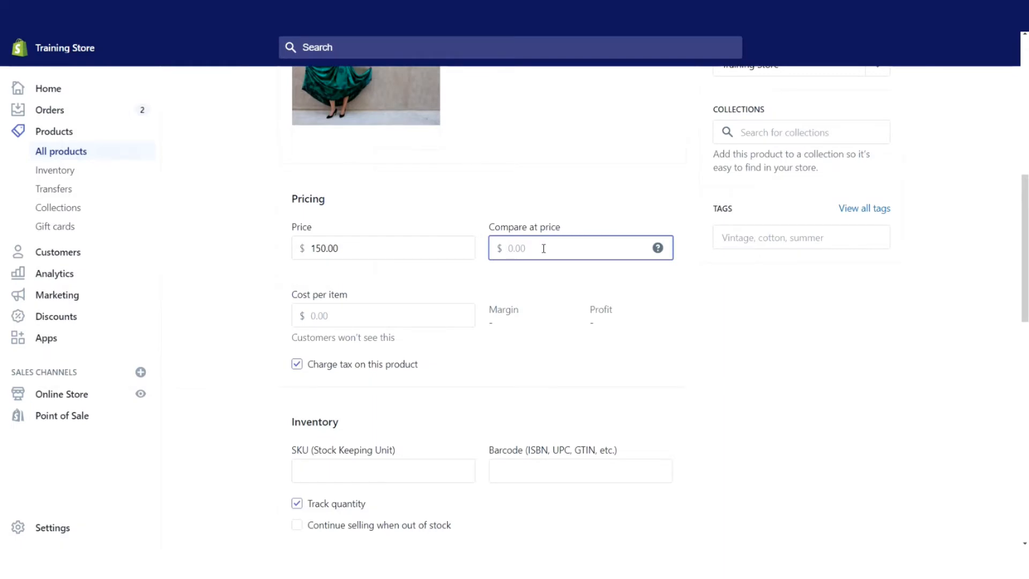
click(401, 249)
click(534, 245)
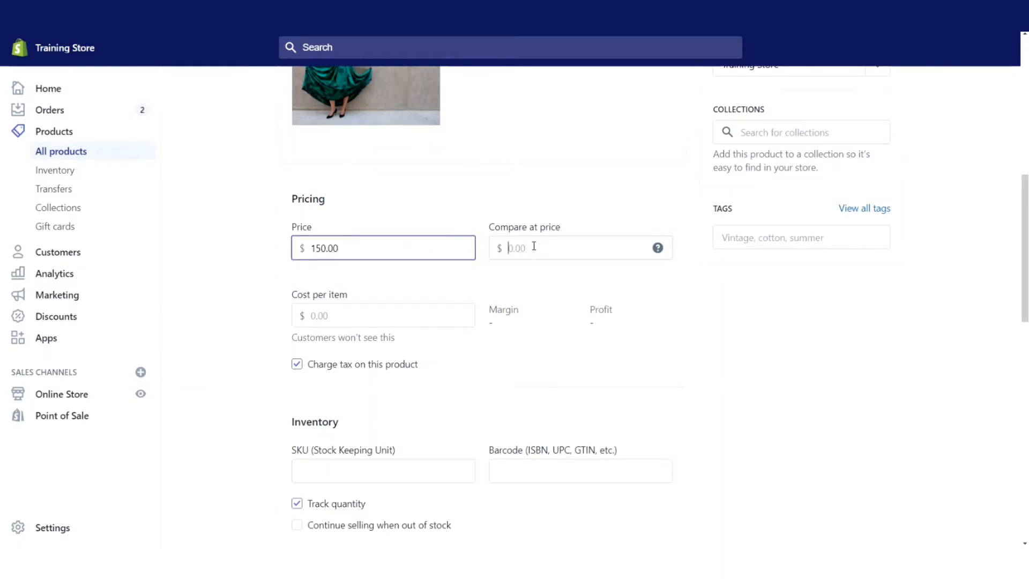
text(200)
click(558, 209)
click(876, 50)
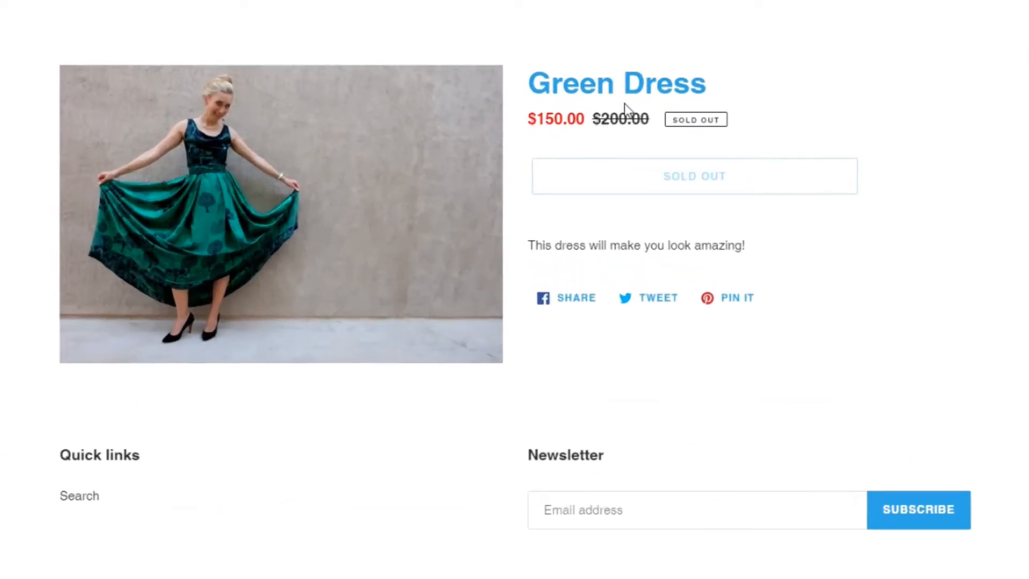
Check how the sale price and compare at price appear on the storefront product page
drag(651, 120, 528, 117)
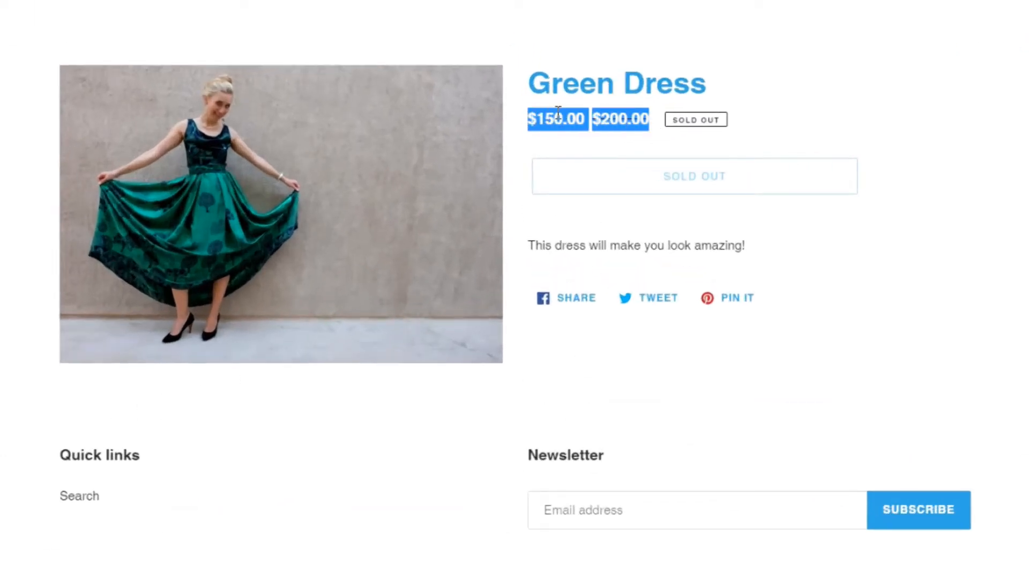
Add the Green Dress to the Ladies collection and save the product
click(614, 114)
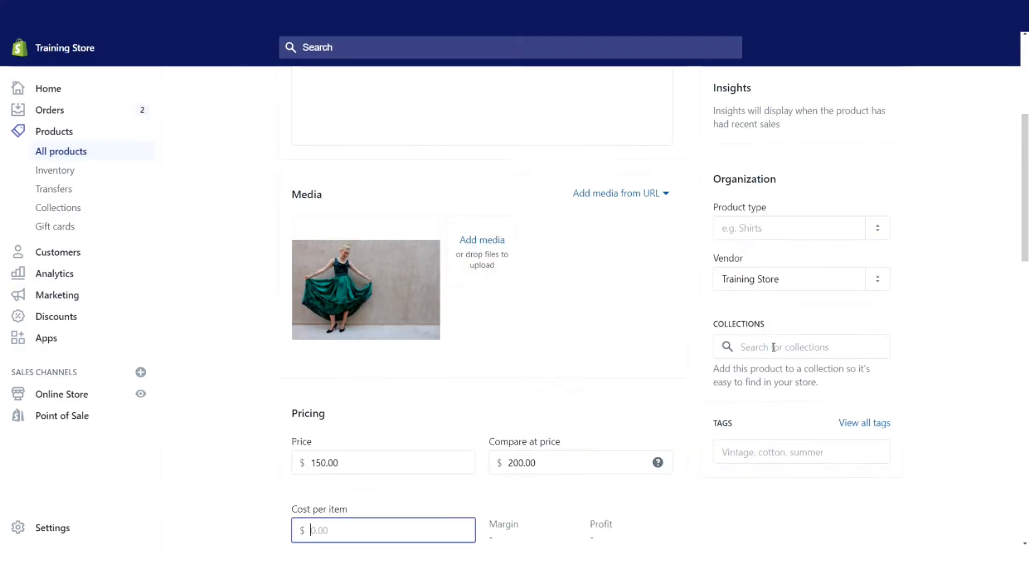
click(770, 351)
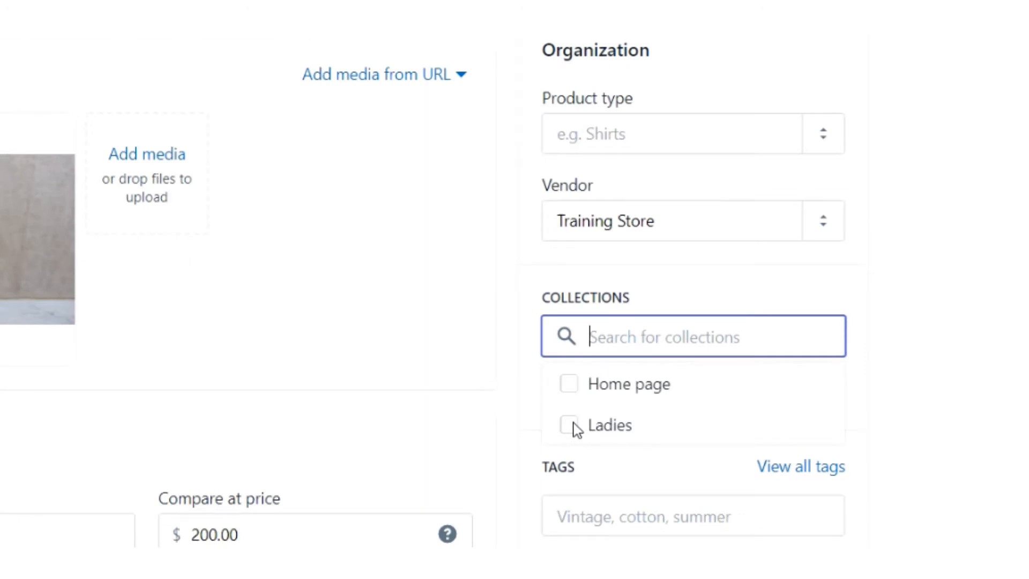
click(570, 424)
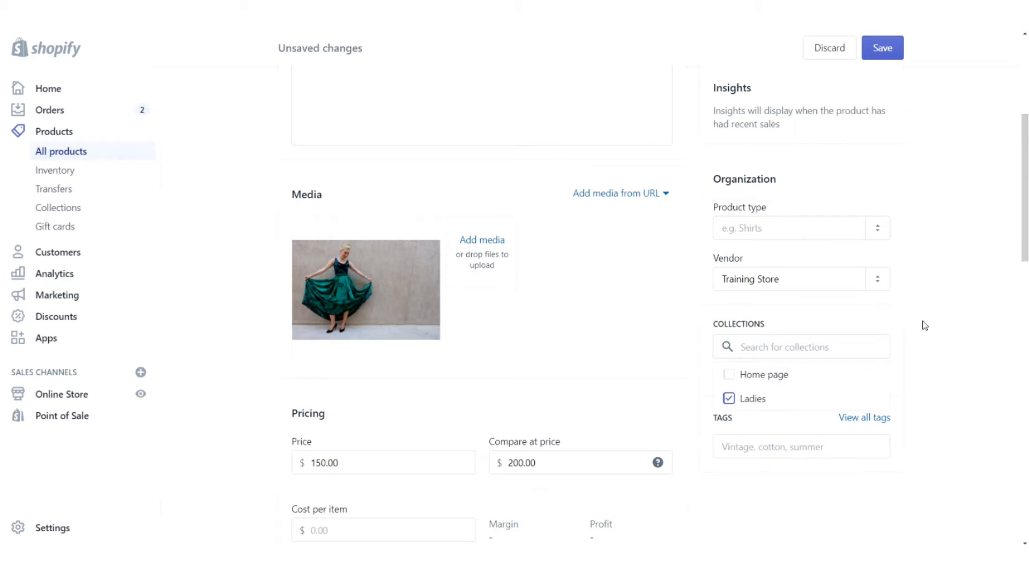
click(925, 325)
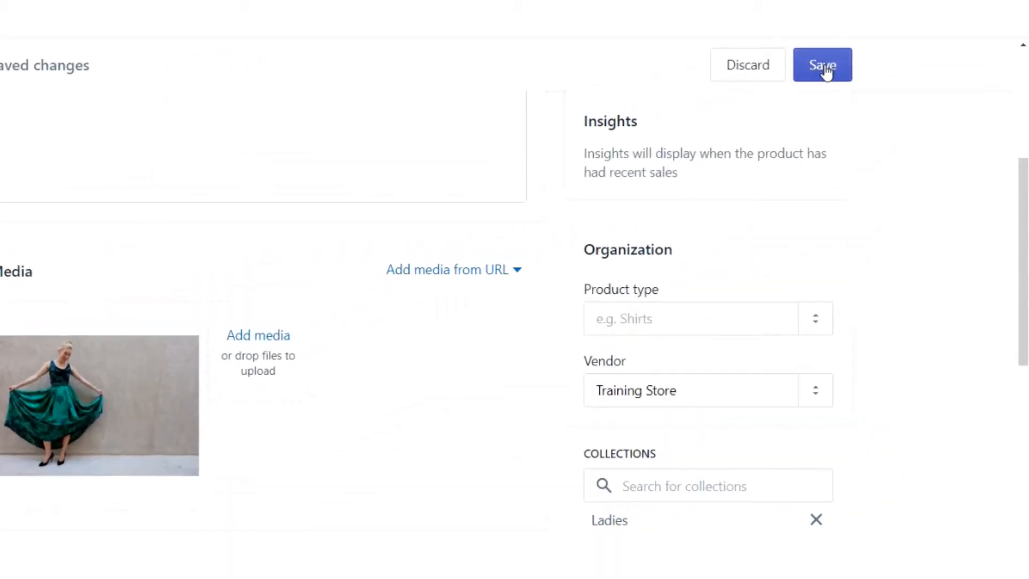
click(825, 67)
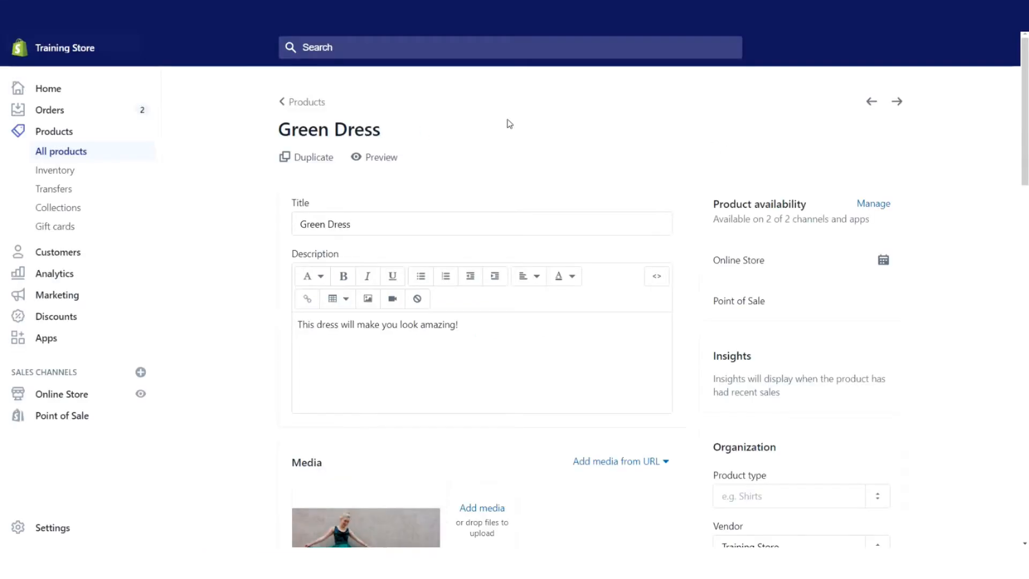
Set the available quantity of the Green Dress to 50 and save the product
scroll(536, 116, down, 2)
scroll(560, 109, down, 8)
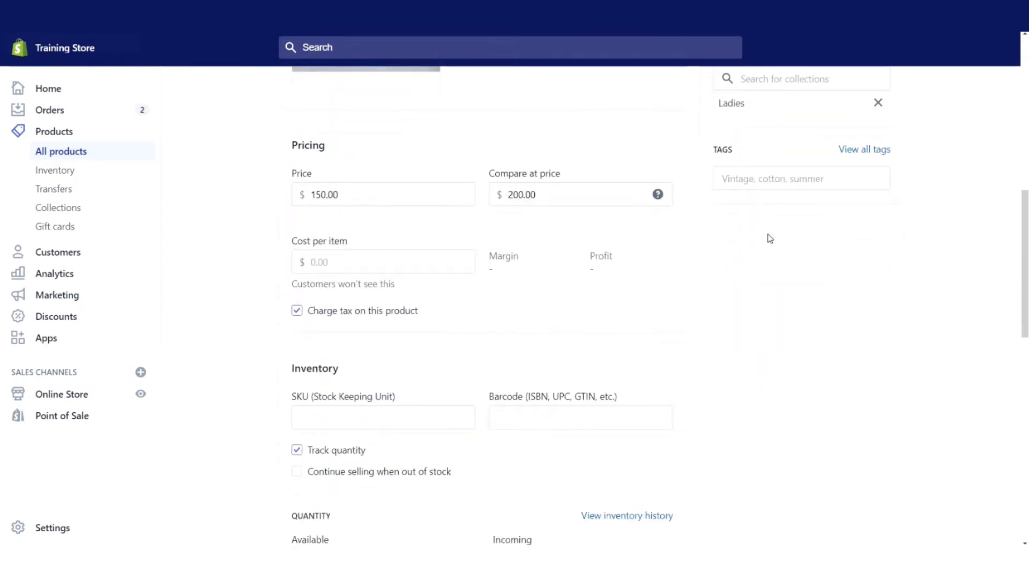
scroll(770, 238, down, 8)
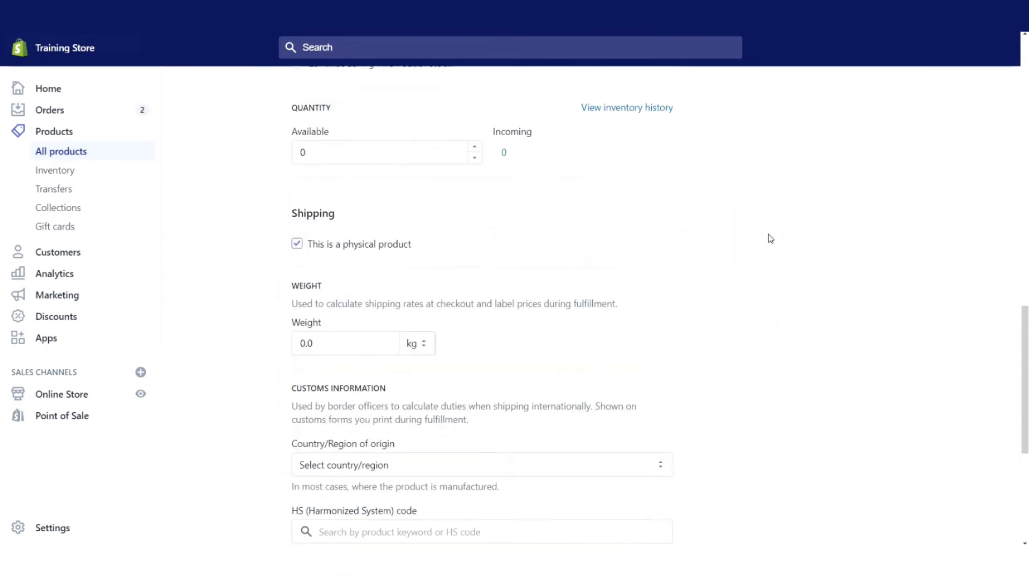
scroll(768, 236, up, 12)
scroll(761, 278, down, 3)
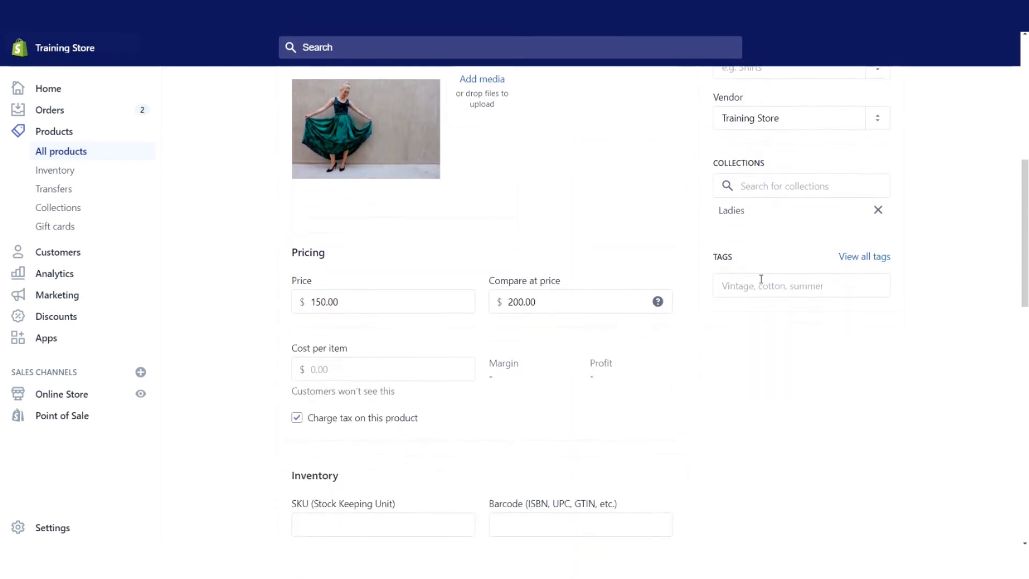
scroll(761, 279, down, 6)
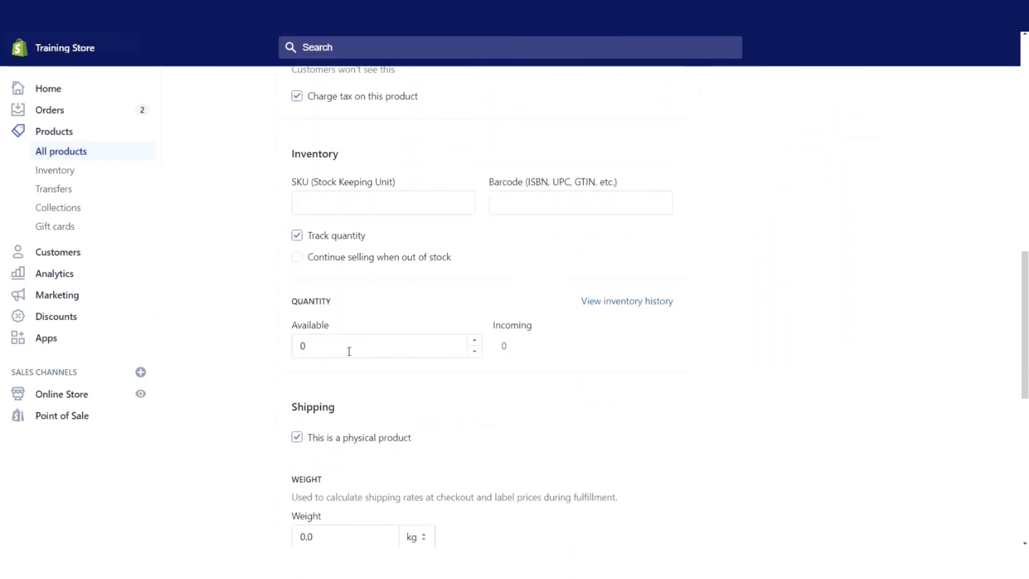
click(349, 351)
click(232, 341)
click(331, 347)
click(281, 347)
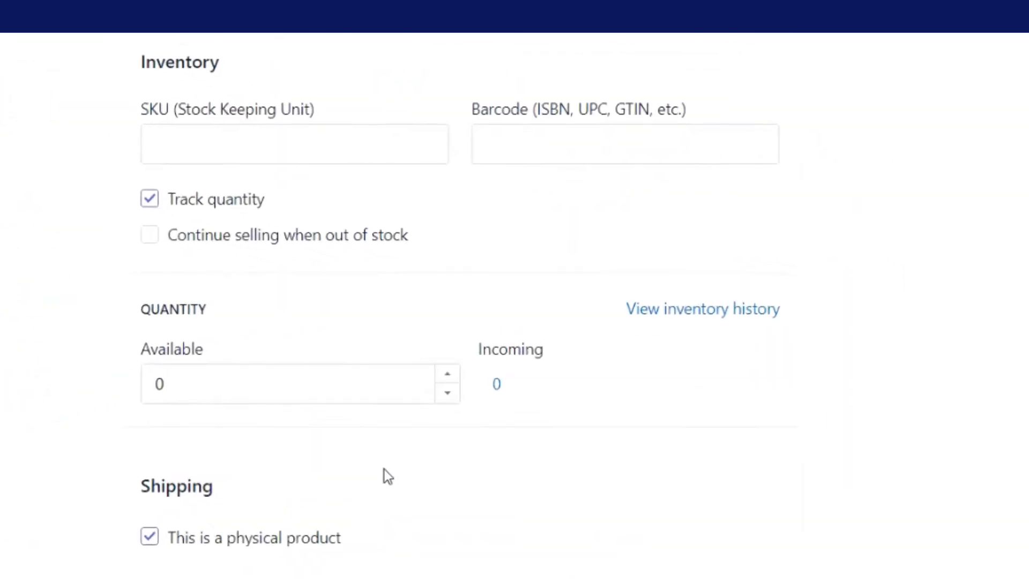
click(198, 386)
key(BackSpace)
text(50)
click(501, 356)
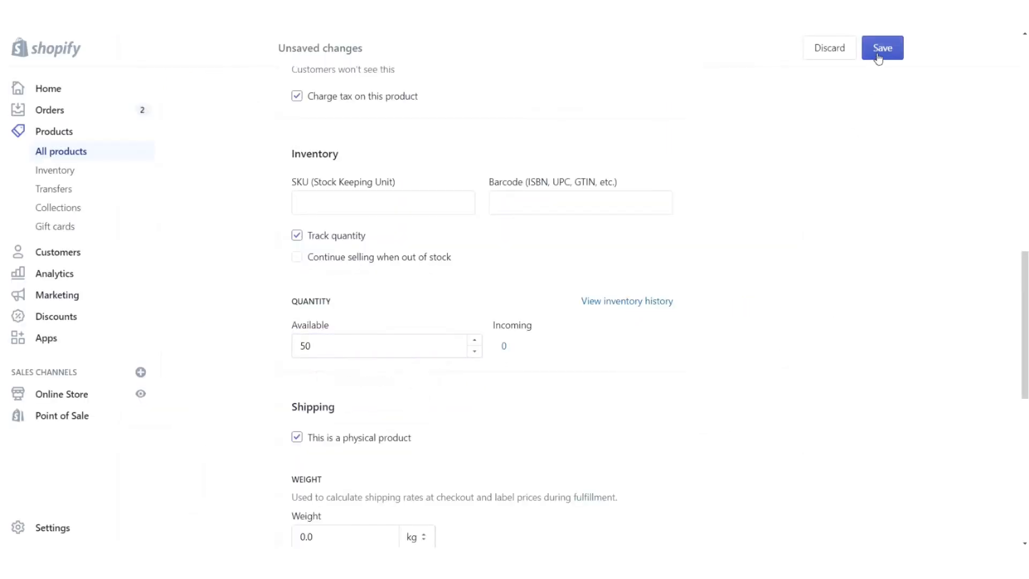
click(879, 56)
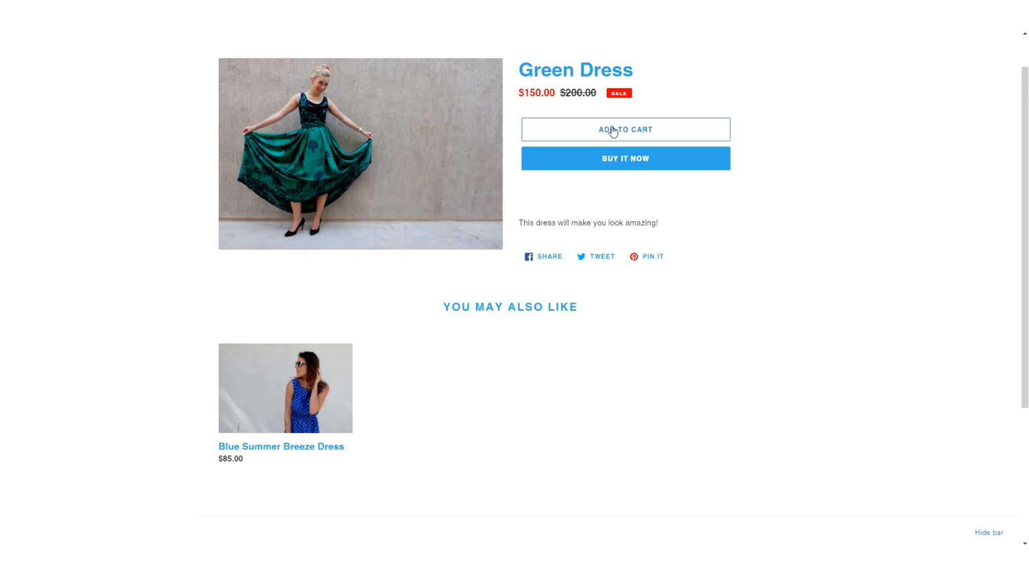
scroll(648, 177, up, 1)
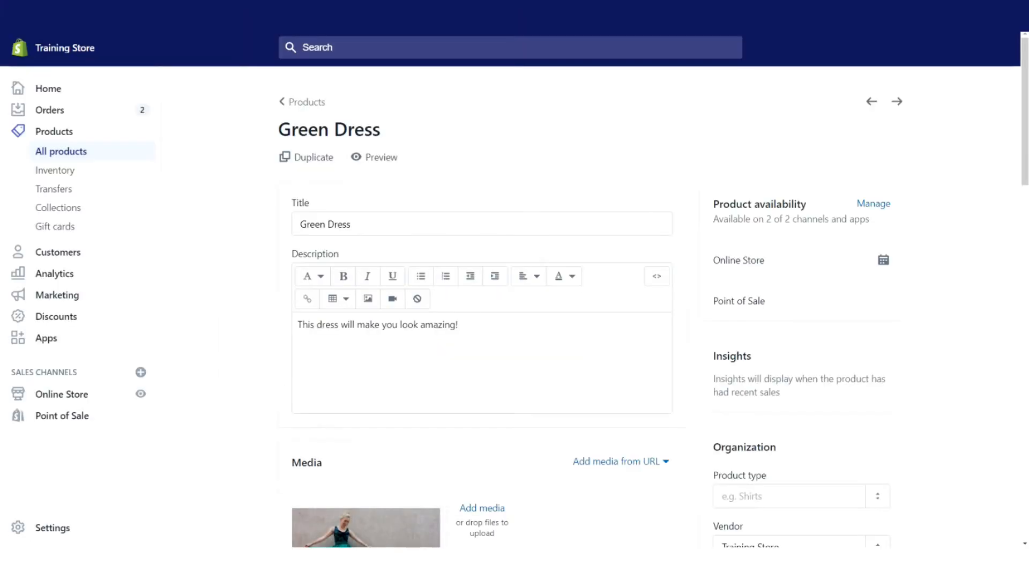
Set the cost per item of the Green Dress to $56.45
scroll(375, 86, down, 2)
scroll(407, 107, up, 2)
scroll(735, 338, down, 5)
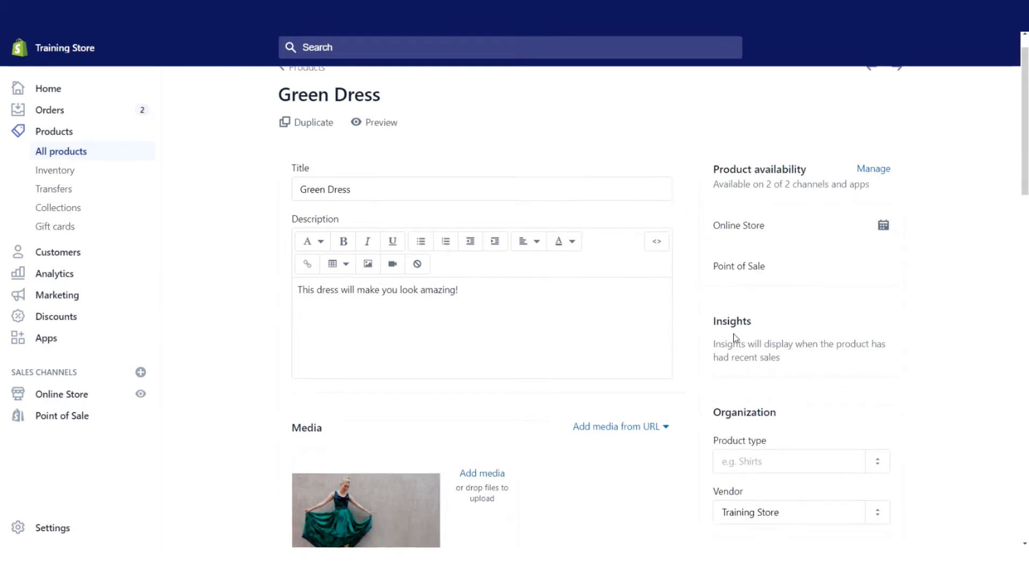
scroll(735, 337, down, 7)
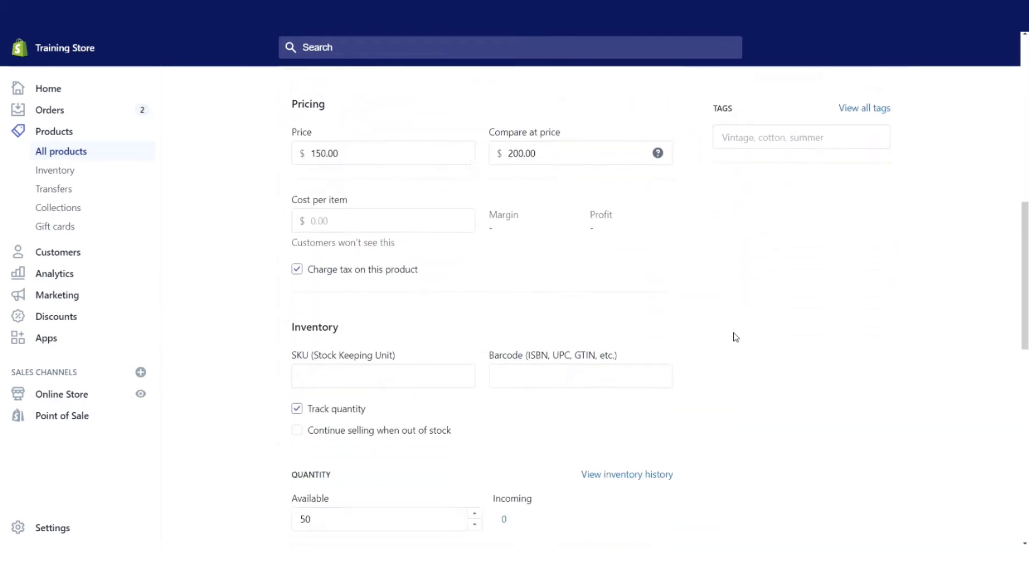
scroll(735, 337, up, 1)
click(409, 261)
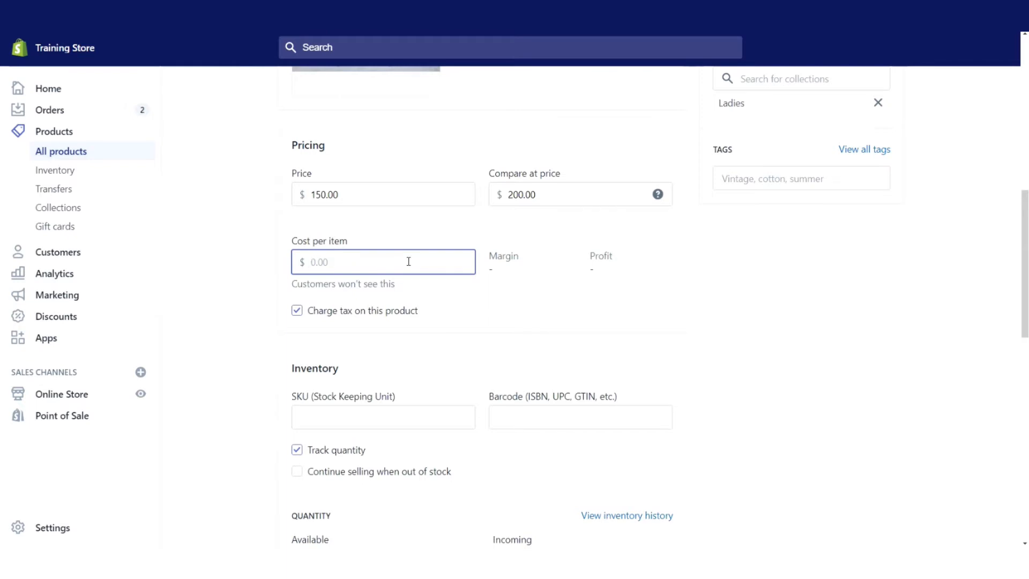
text(56.)
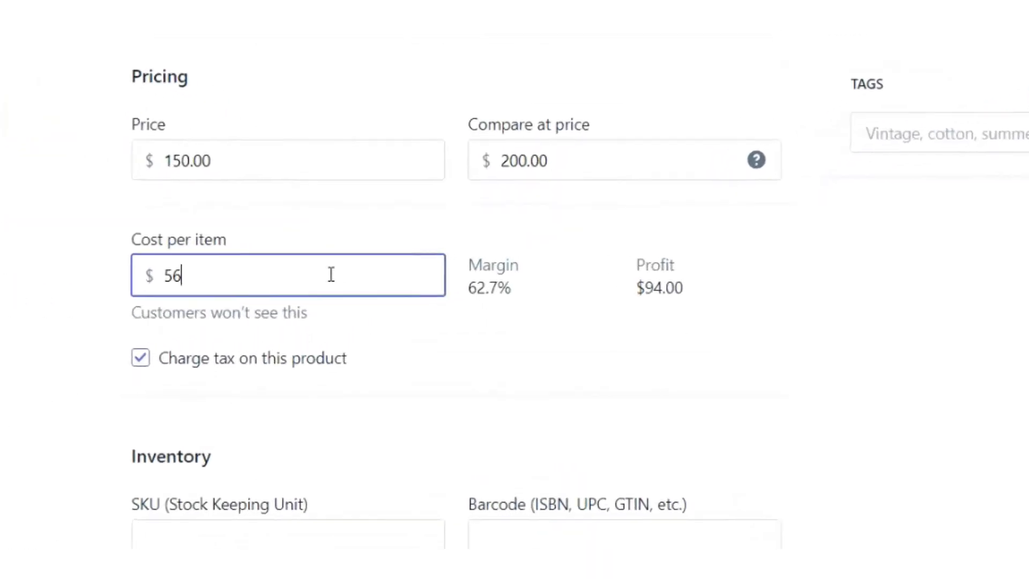
text(45)
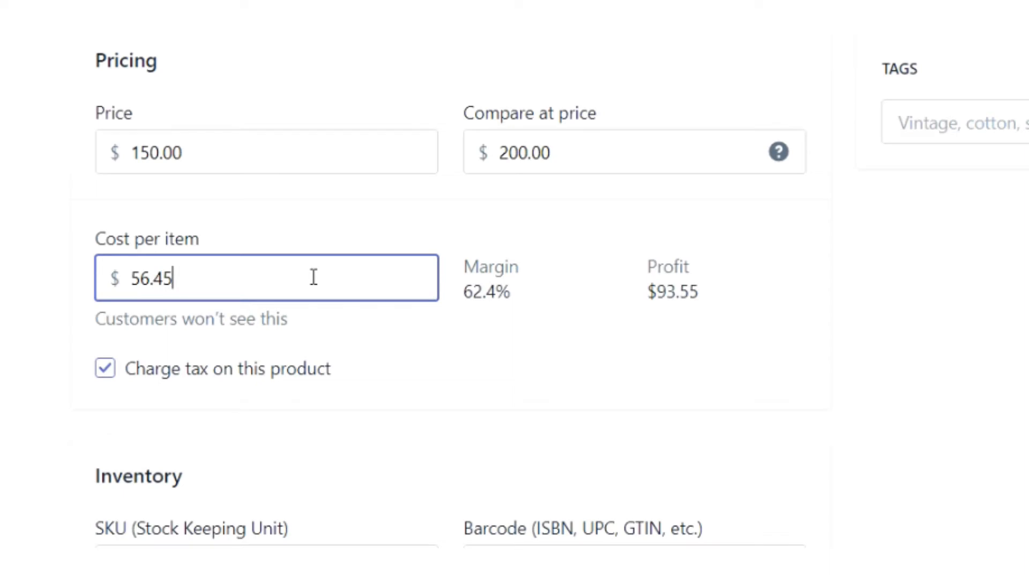
click(442, 230)
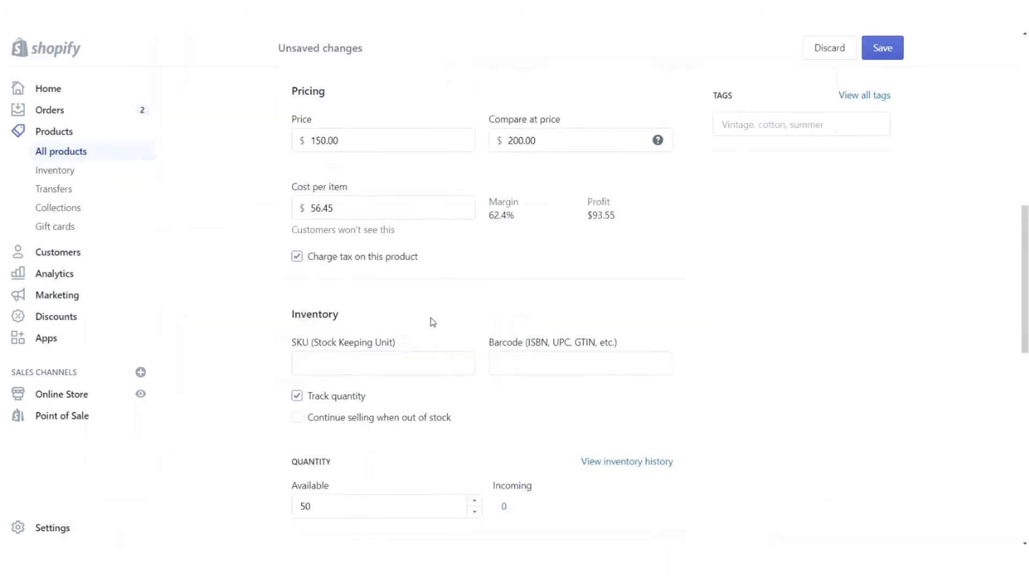
Enter 123456 as the Green Dress SKU and leave the barcode empty
scroll(433, 321, down, 2)
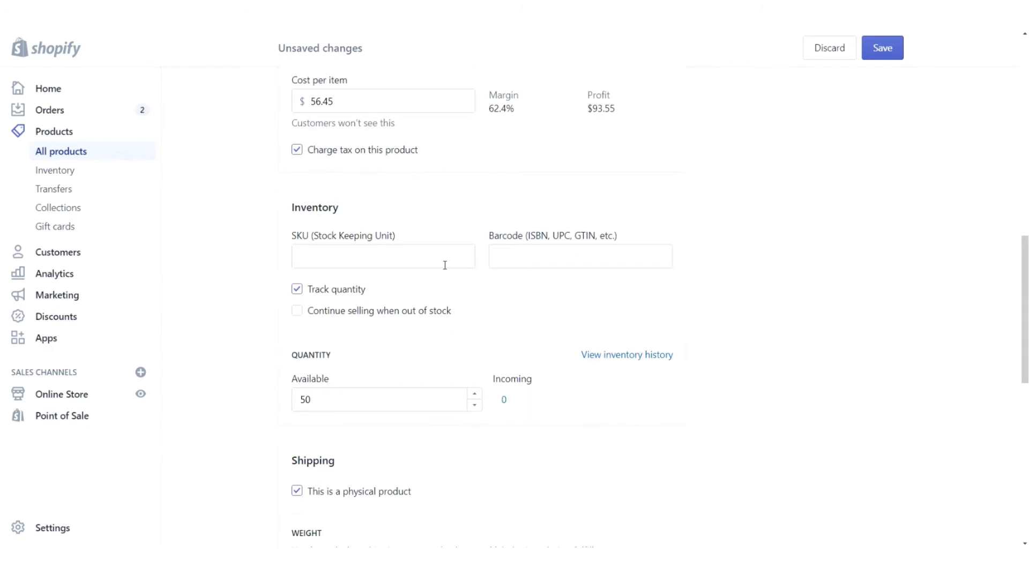
click(364, 255)
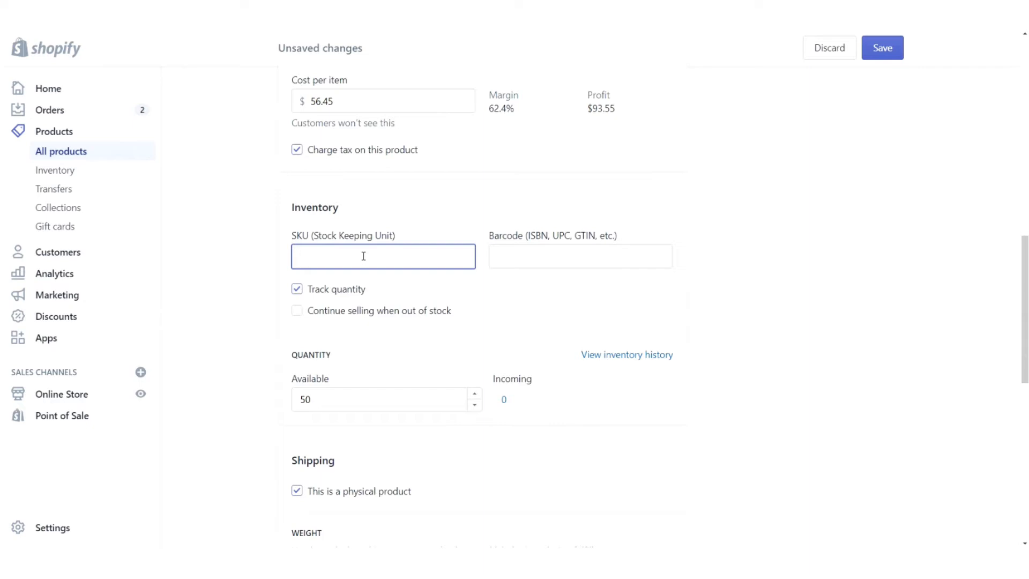
text(123456)
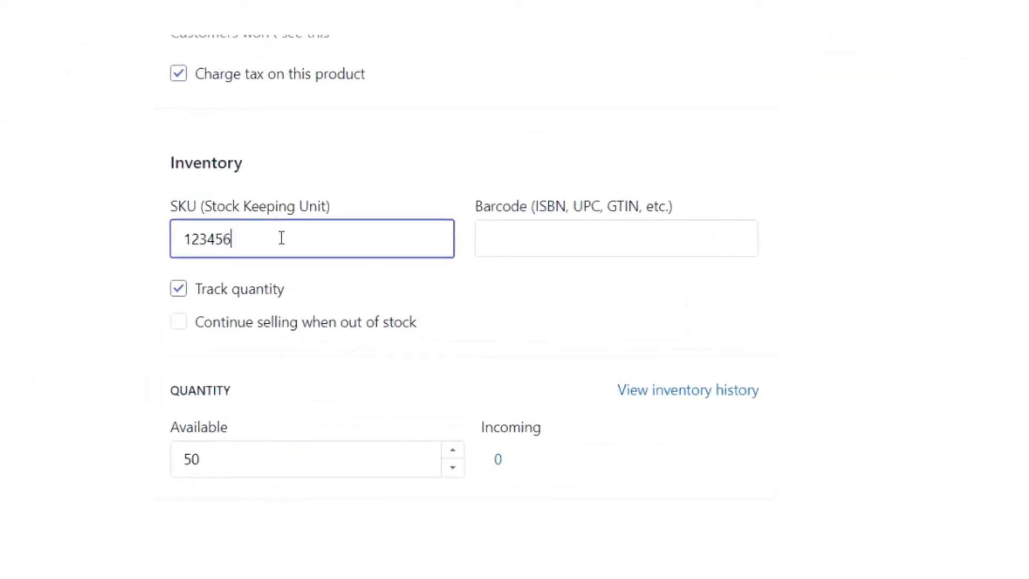
click(379, 175)
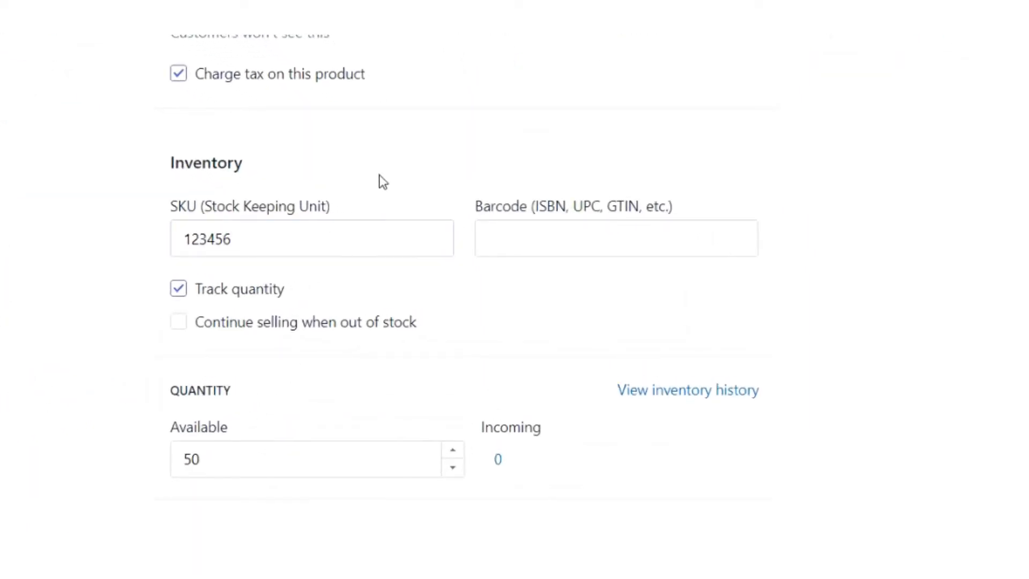
click(564, 226)
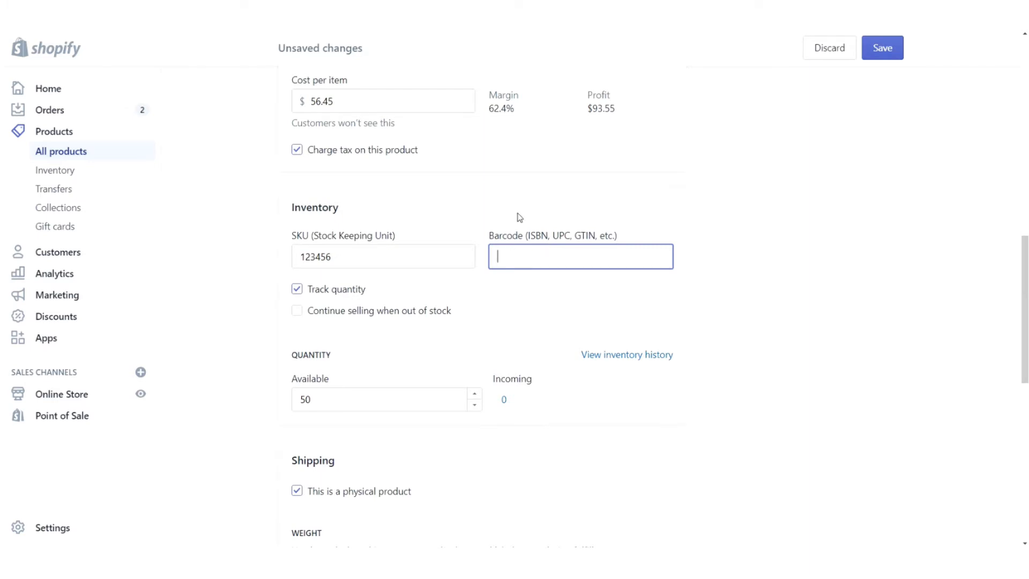
click(456, 216)
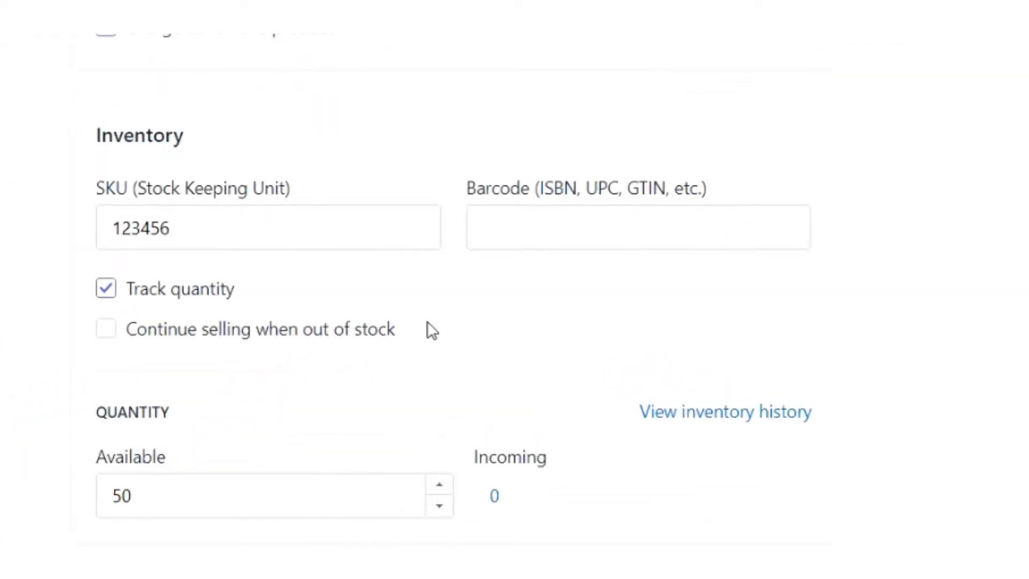
click(111, 336)
click(110, 334)
scroll(587, 324, down, 2)
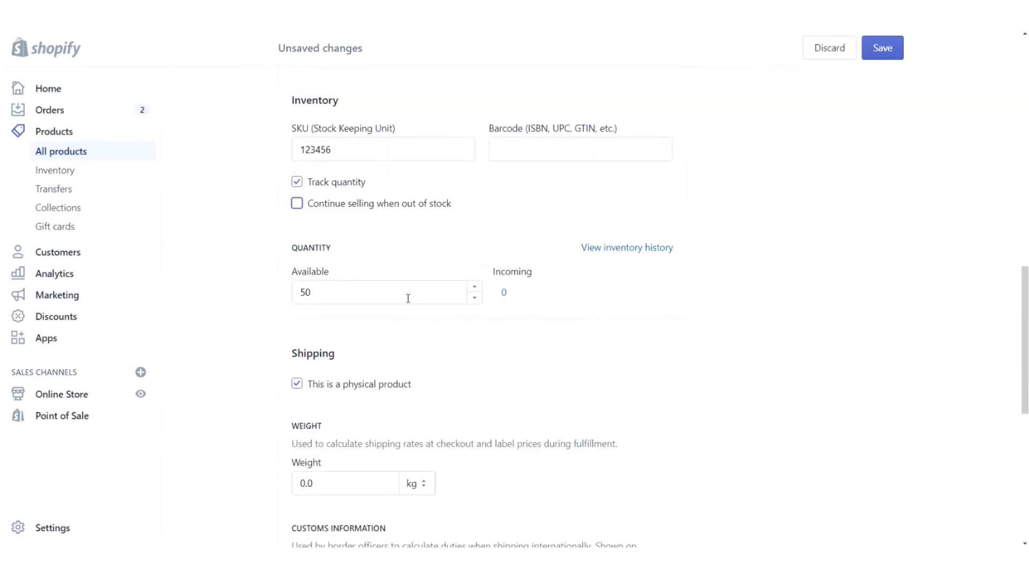
click(400, 293)
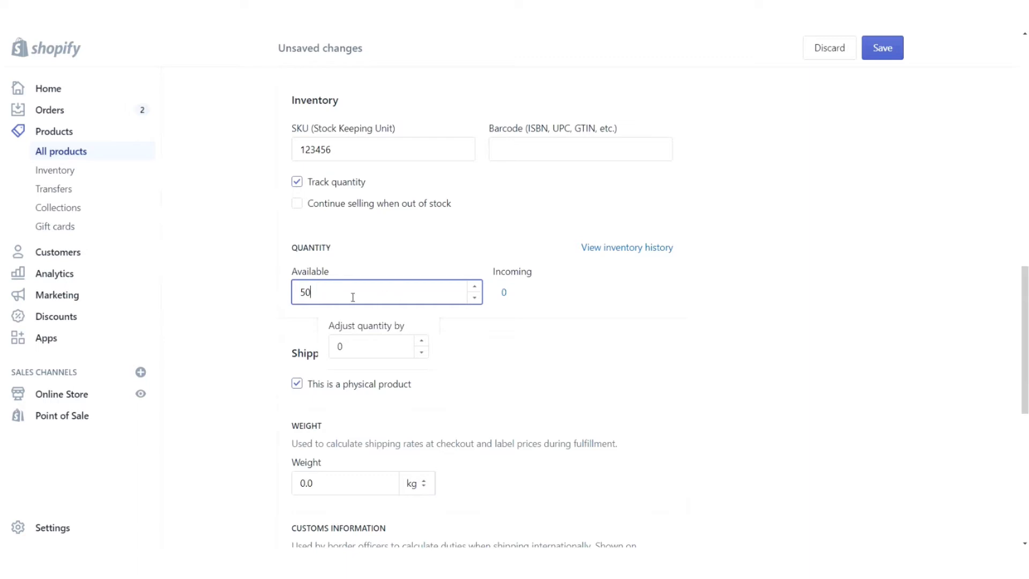
click(364, 274)
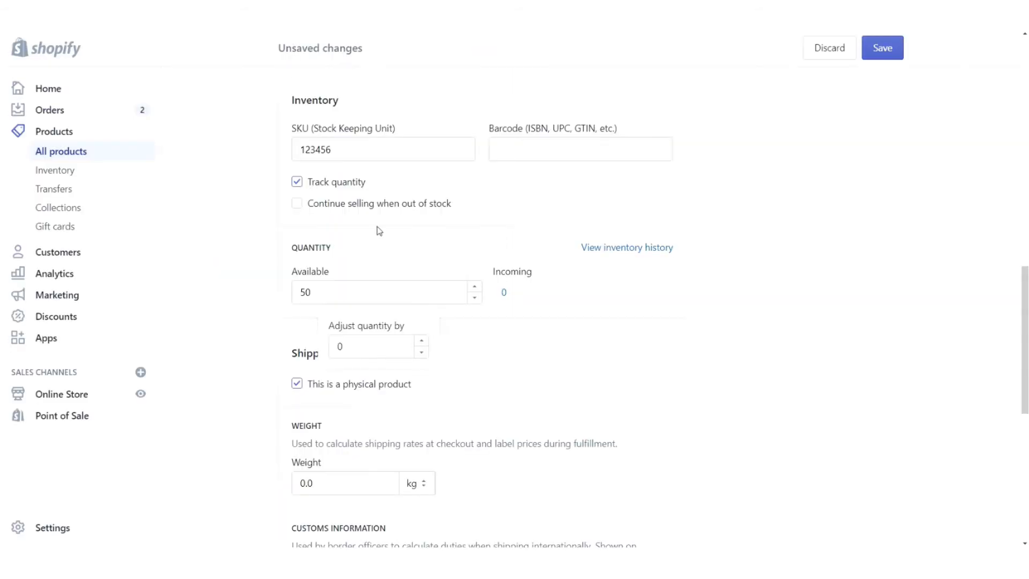
click(340, 287)
key(Down)
key(Up)
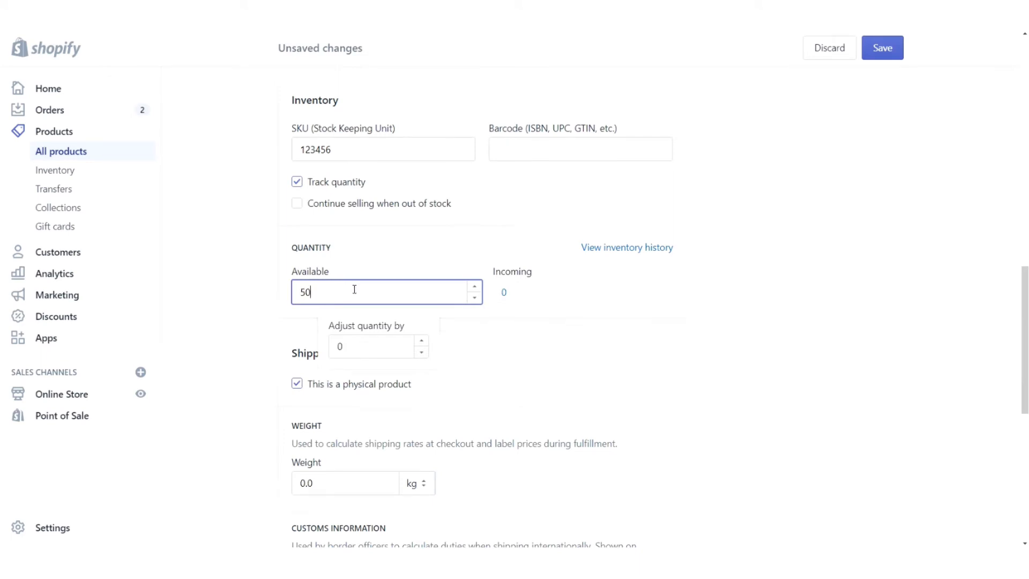
click(523, 318)
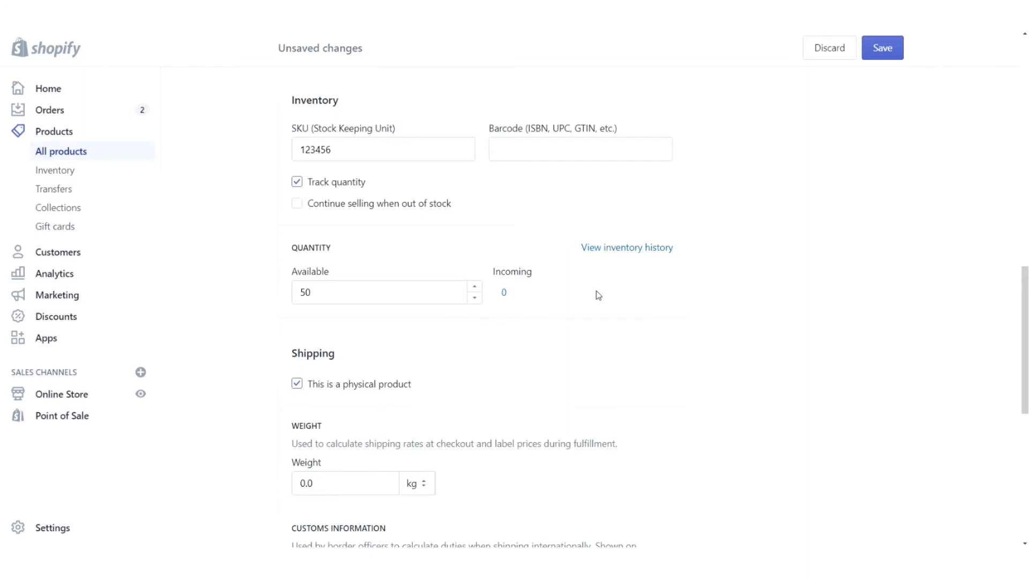
Set the shipping weight of the Green Dress to 0.5 kg
scroll(598, 296, down, 2)
scroll(599, 296, down, 2)
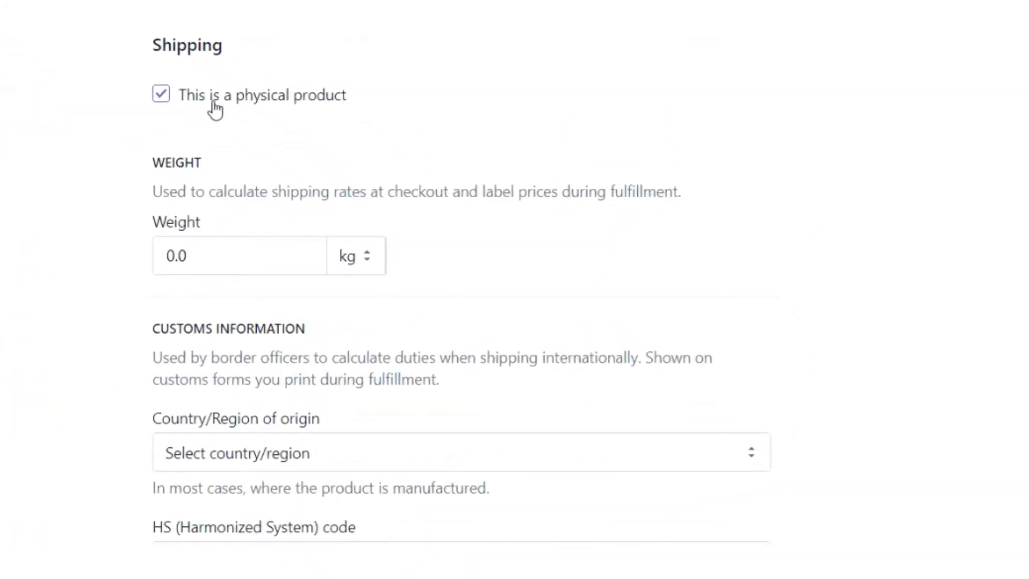
click(242, 252)
key(BackSpace)
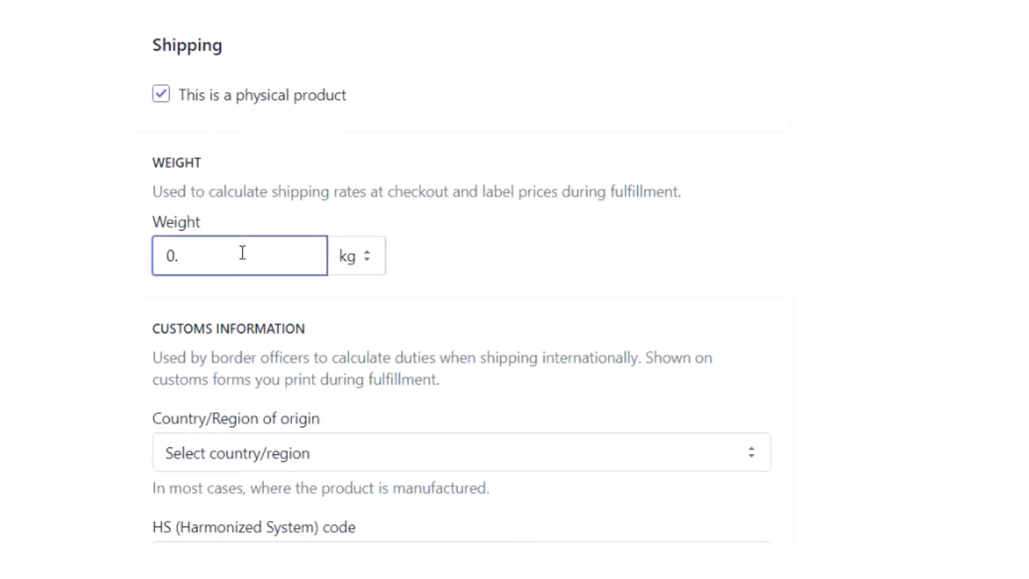
text(5)
click(540, 221)
click(354, 266)
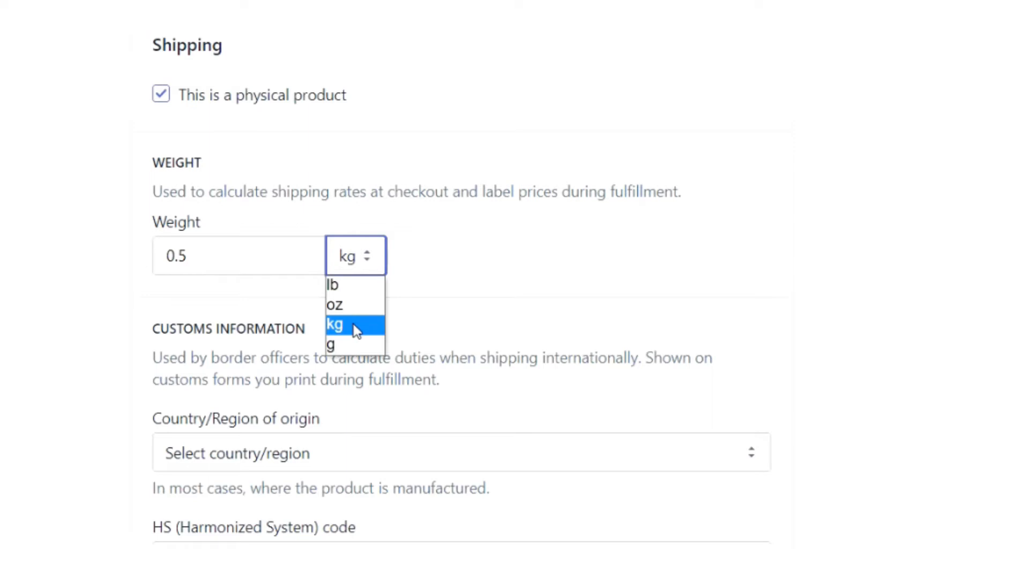
click(448, 239)
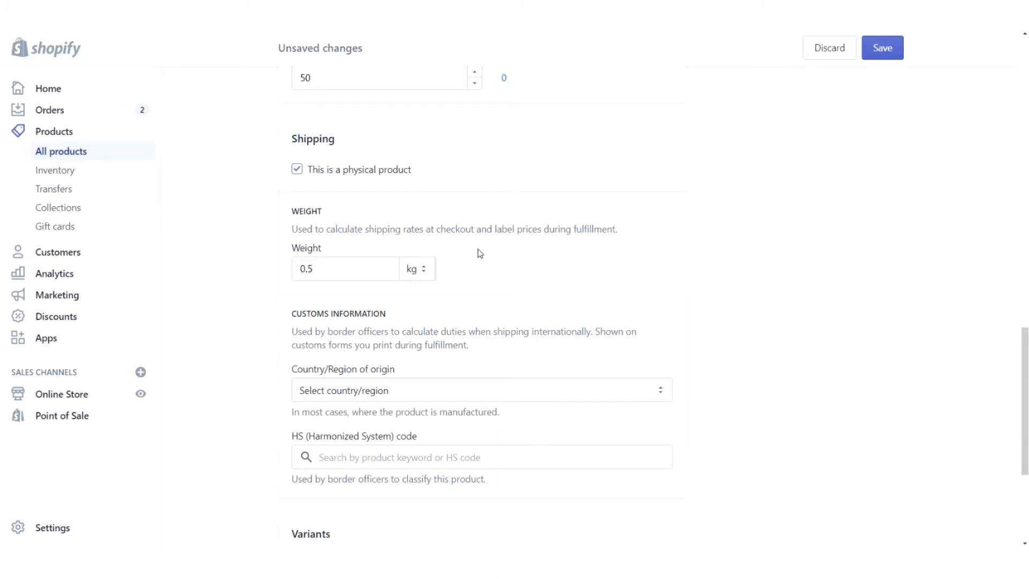
scroll(489, 253, down, 1)
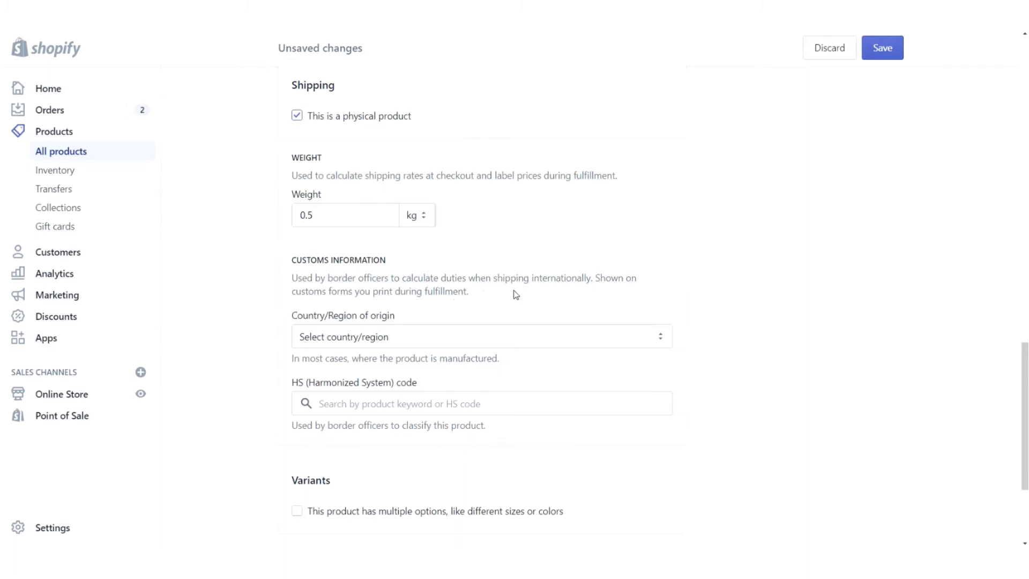
Set the Green Dress's country of origin to Canada in the customs information
scroll(515, 294, down, 1)
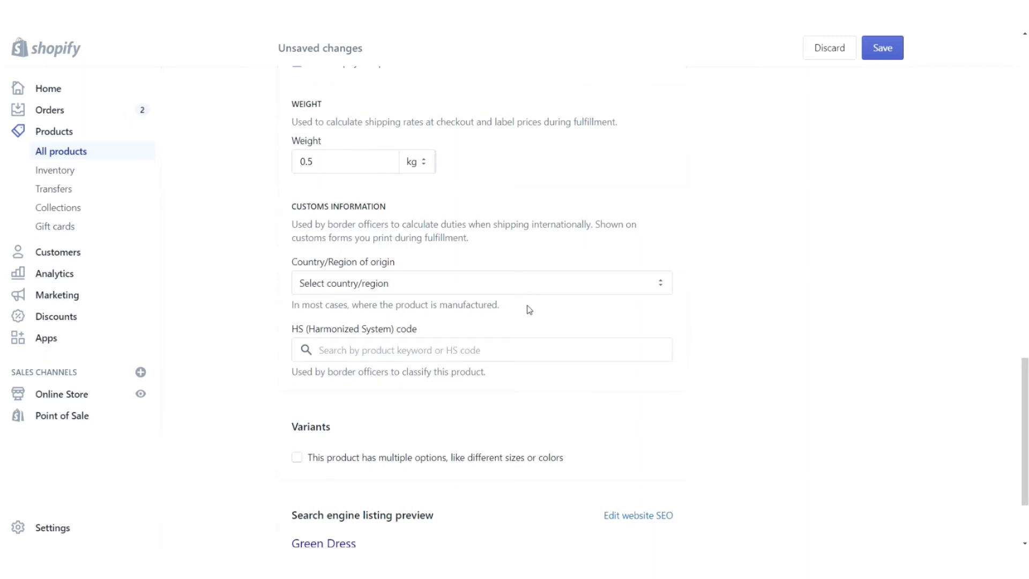
click(542, 290)
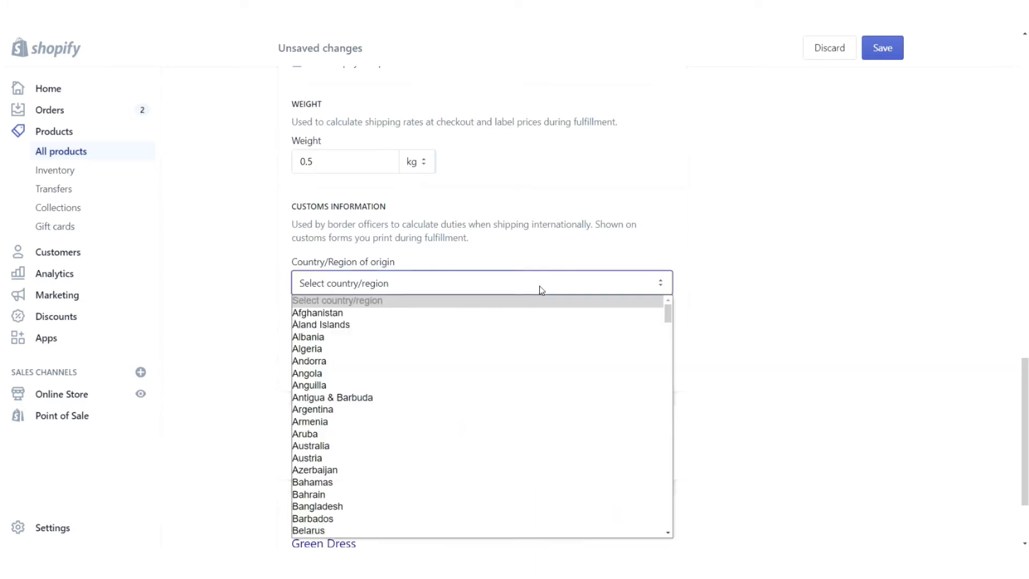
scroll(529, 326, down, 8)
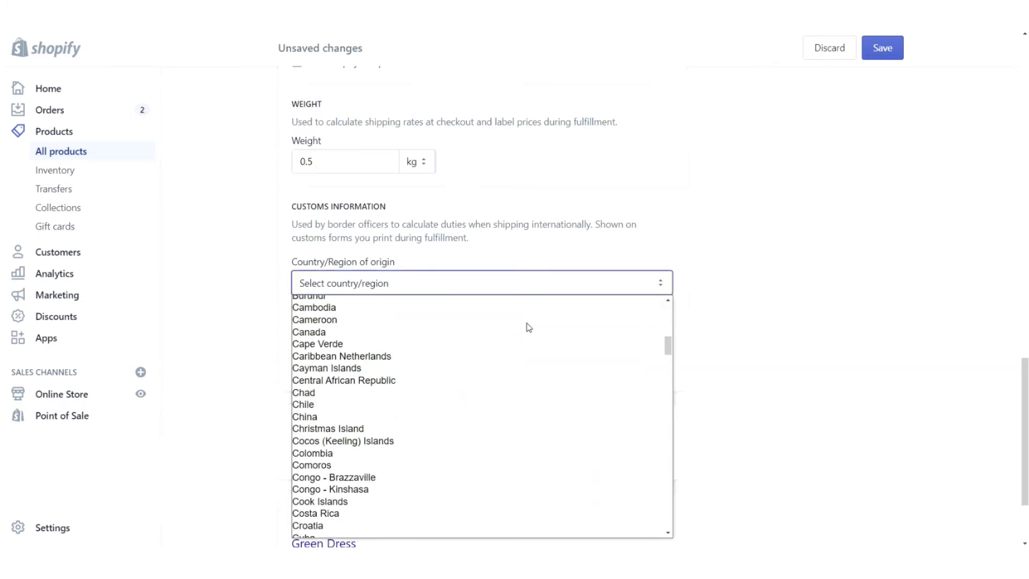
scroll(507, 317, down, 3)
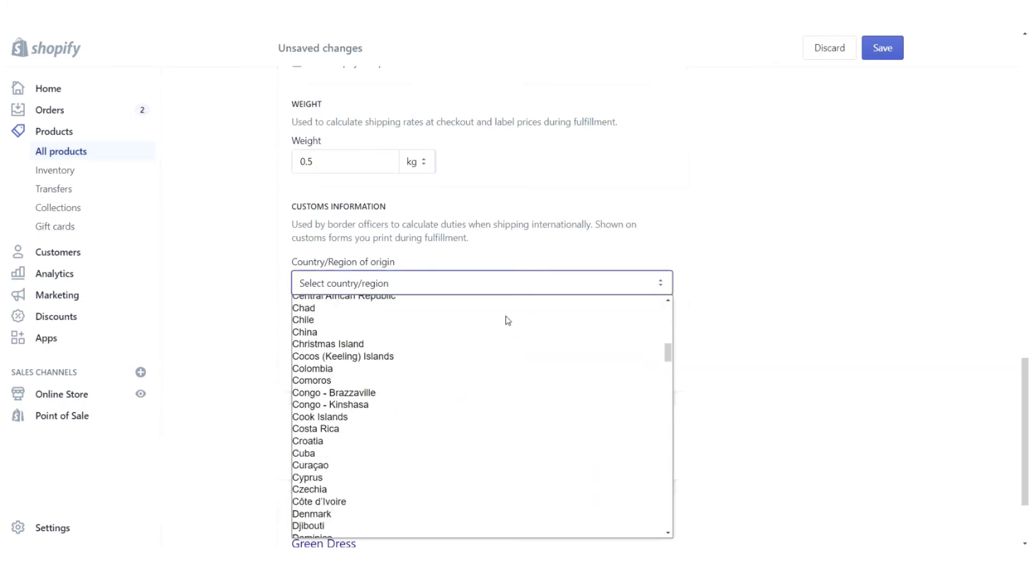
scroll(508, 320, up, 3)
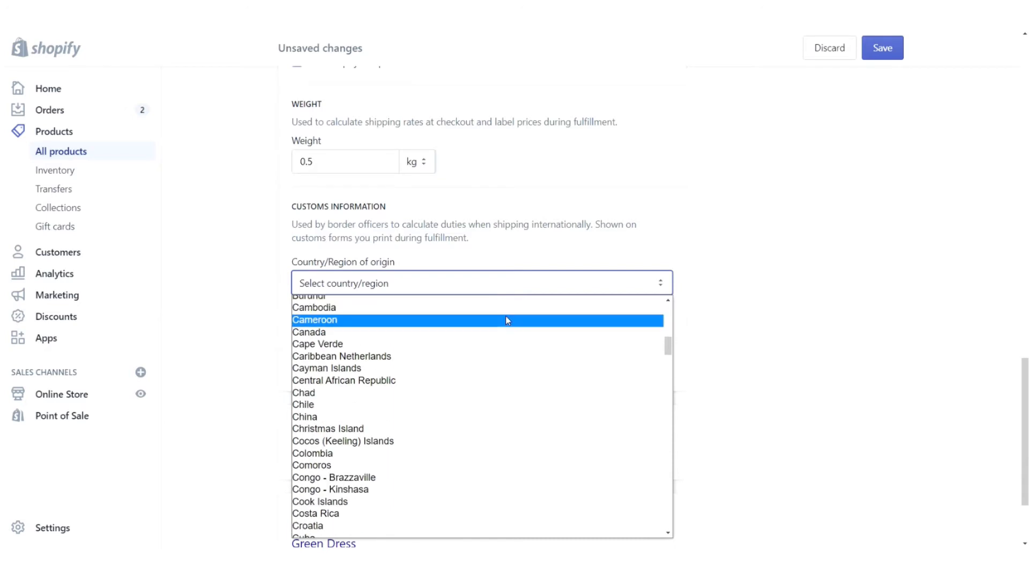
click(365, 331)
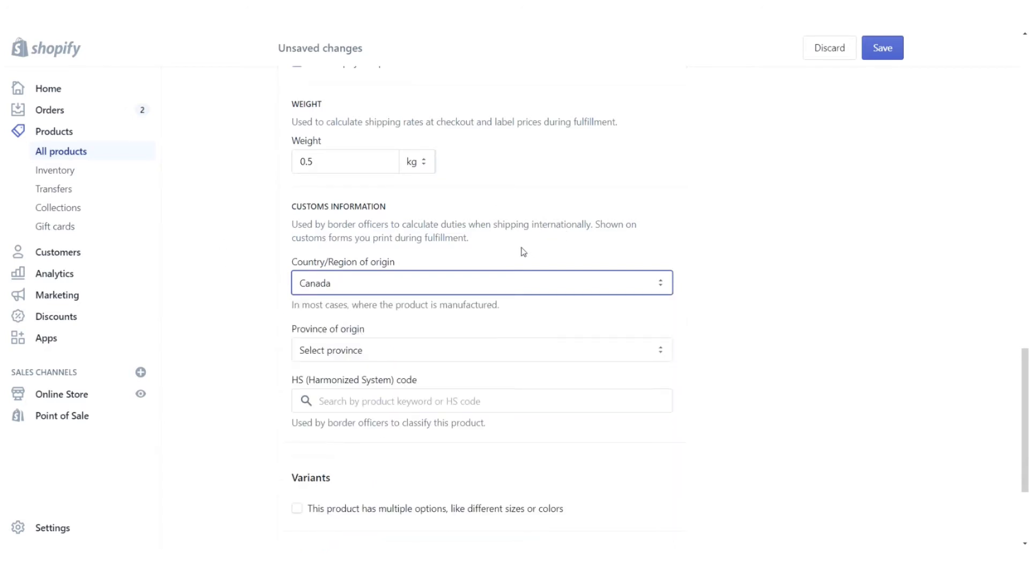
Choose Ontario as the Green Dress's province of origin
click(654, 350)
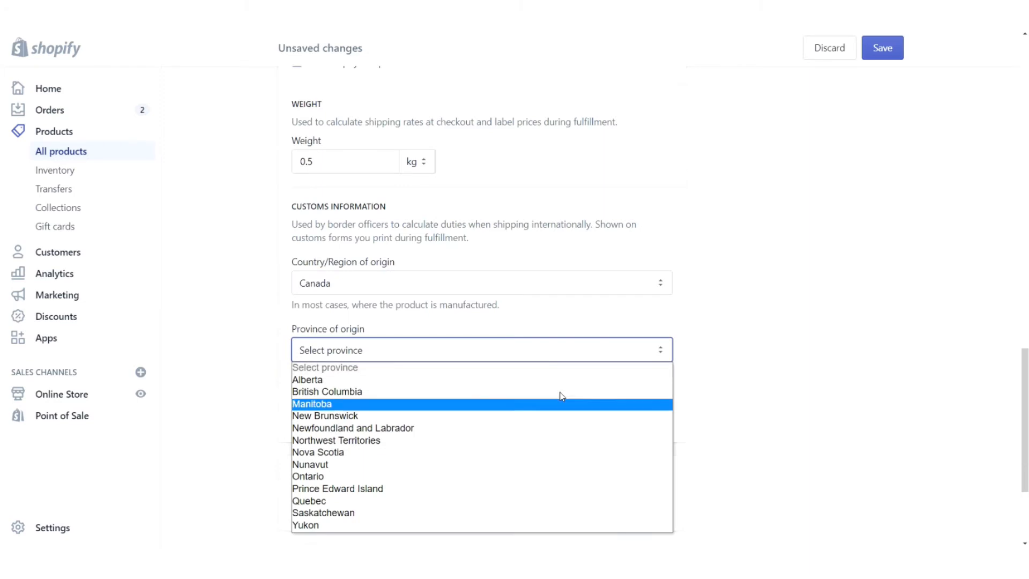
click(461, 480)
click(779, 296)
Look up HS codes for "dress", assign 620443 for women's synthetic-fibre dresses, and save the product
scroll(766, 297, down, 1)
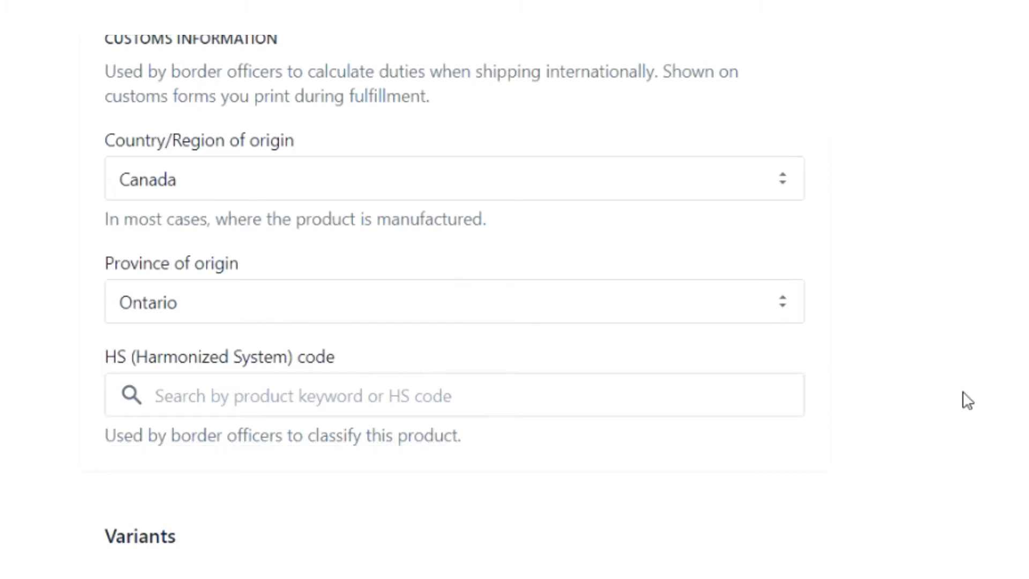
click(225, 393)
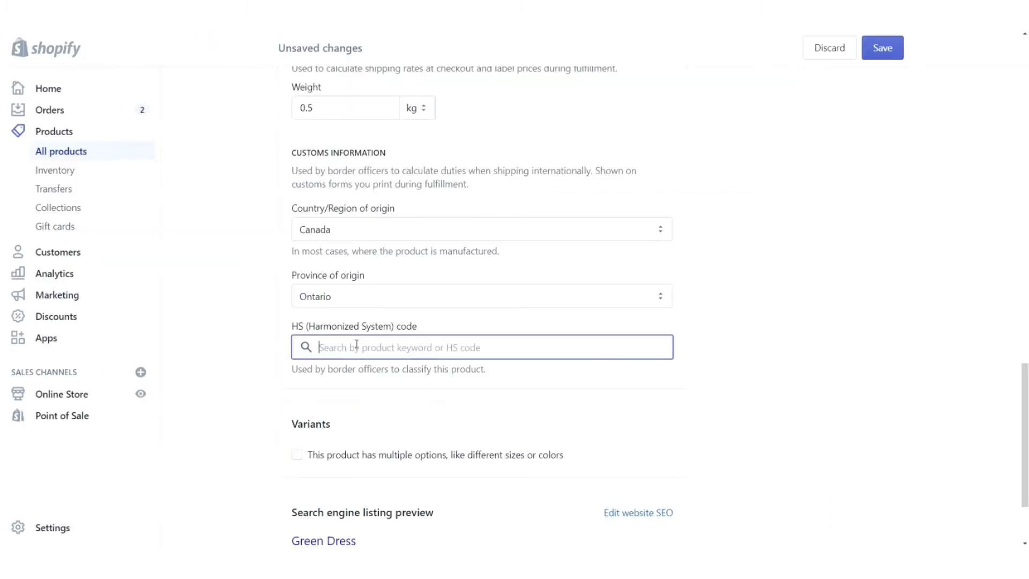
text(dress)
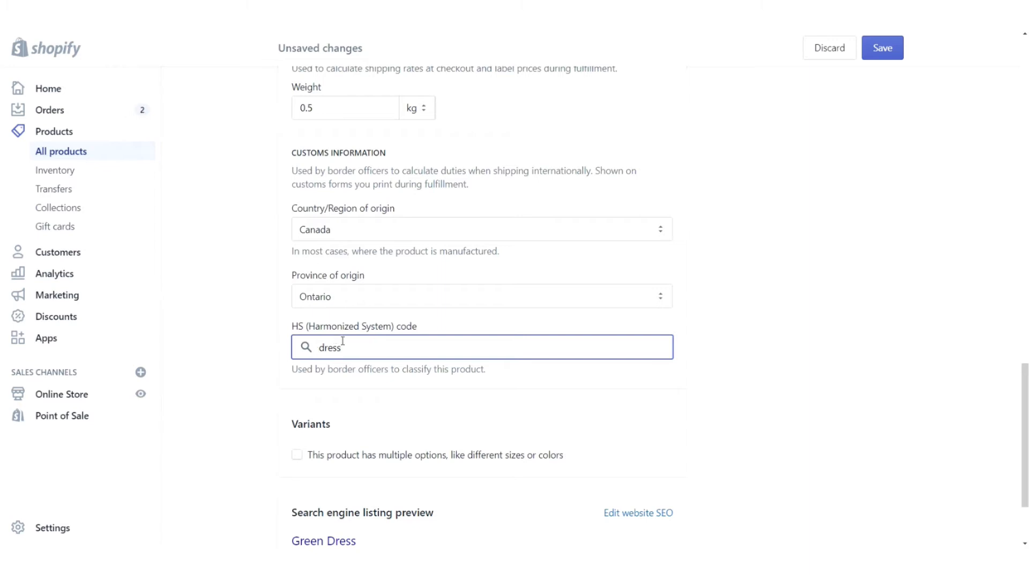
click(728, 349)
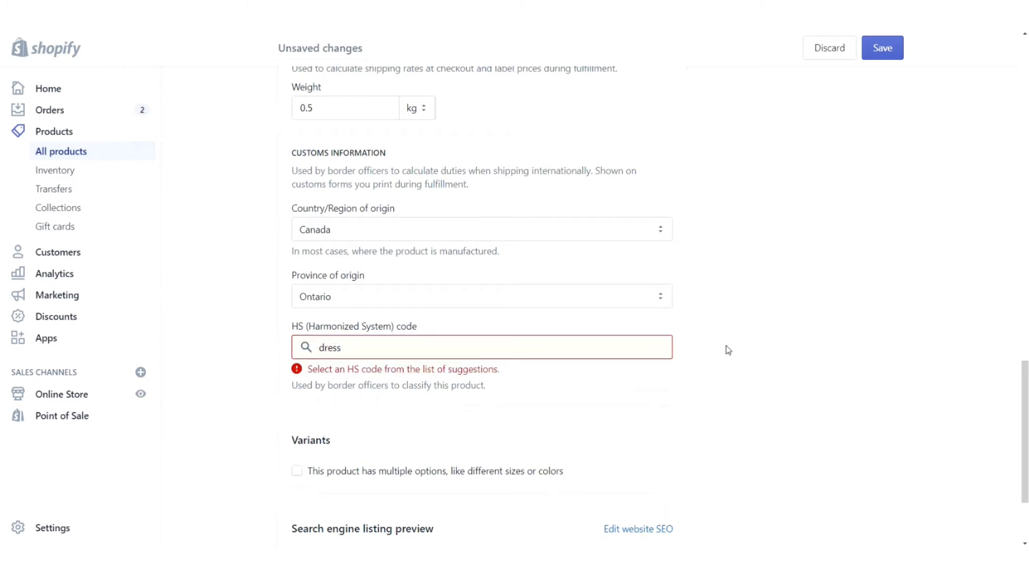
click(358, 349)
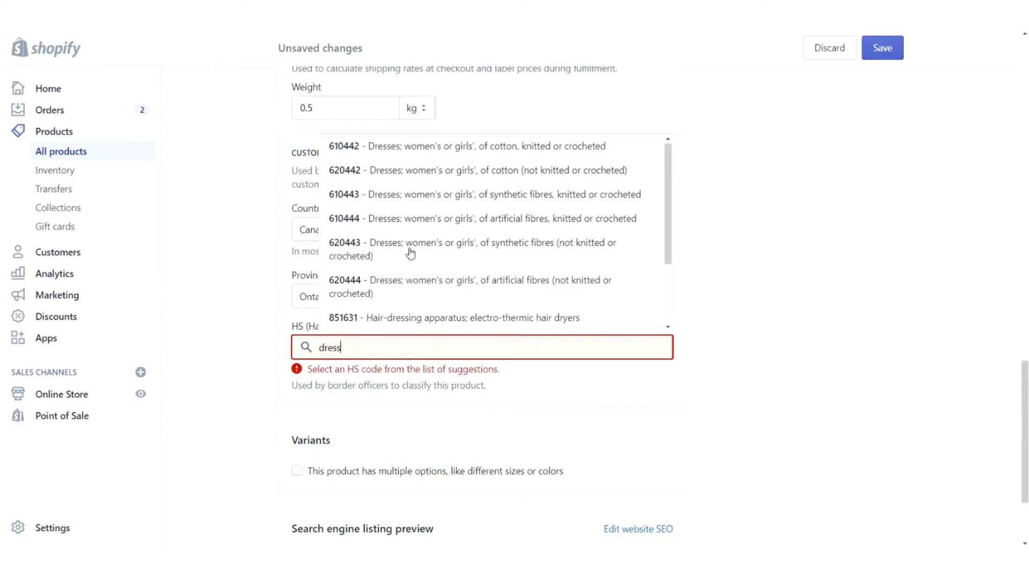
click(410, 250)
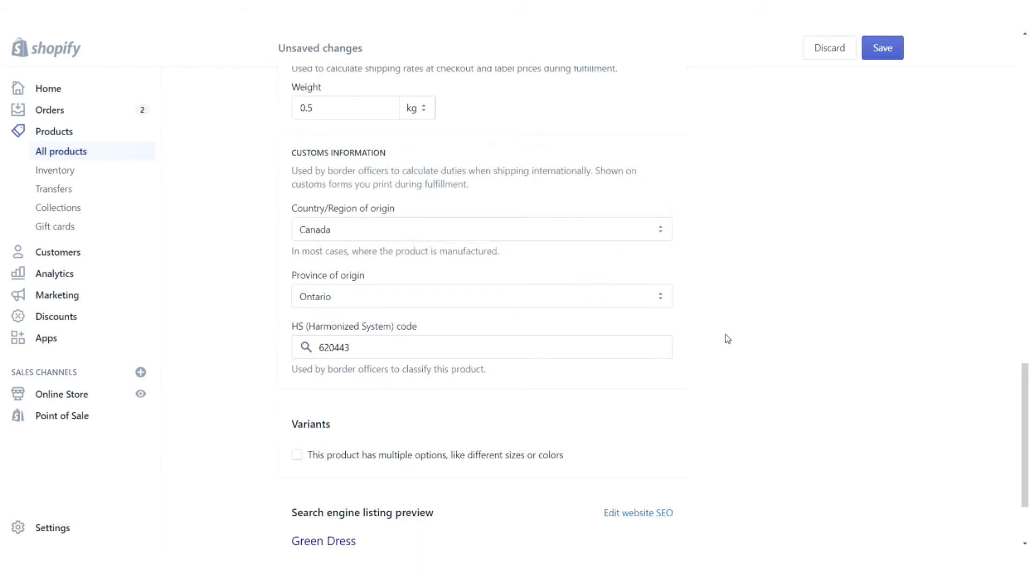
scroll(727, 338, down, 1)
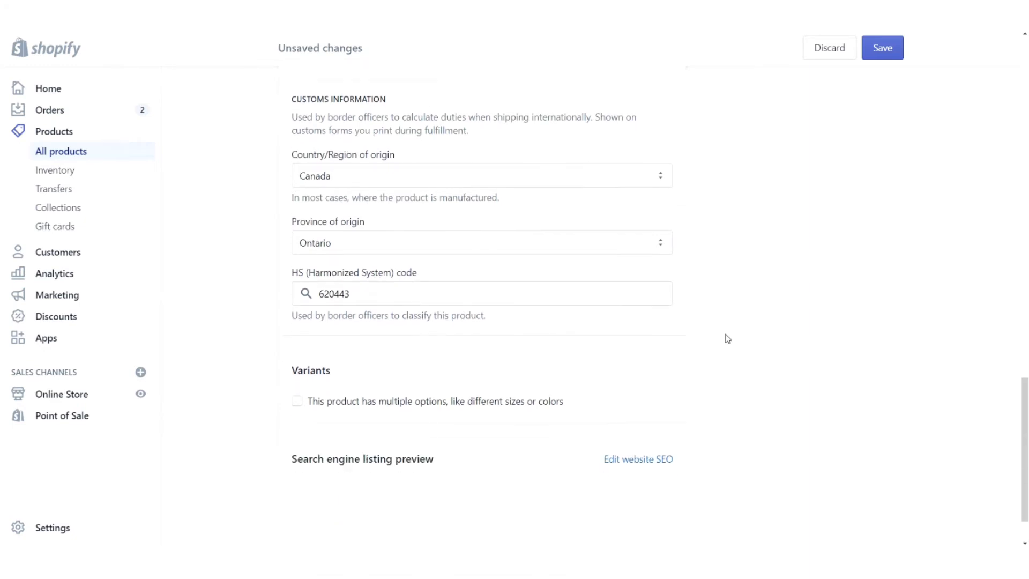
click(889, 49)
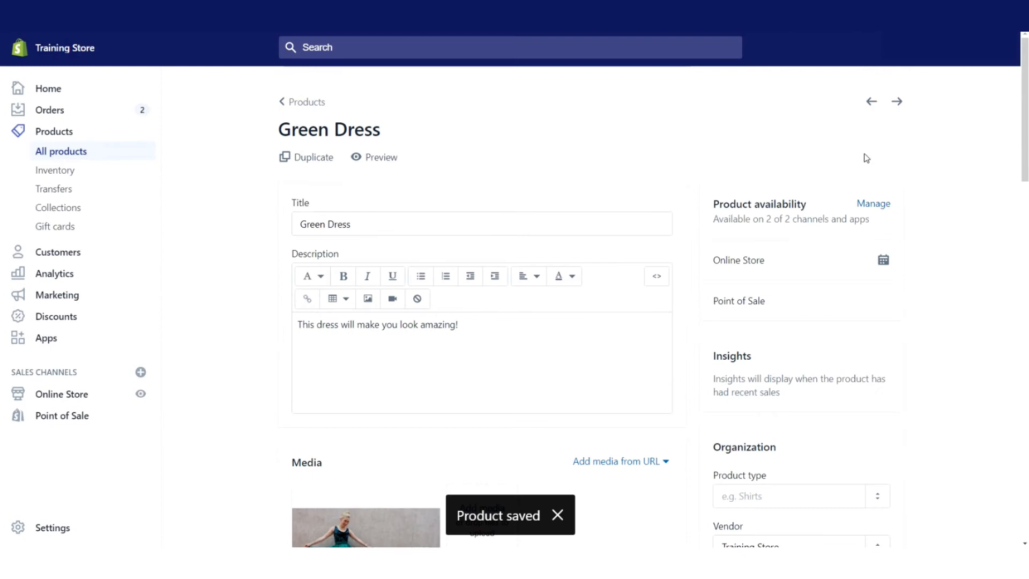
Enable multiple options for the Green Dress and add the Size values 8, 10 and 12
scroll(911, 144, down, 12)
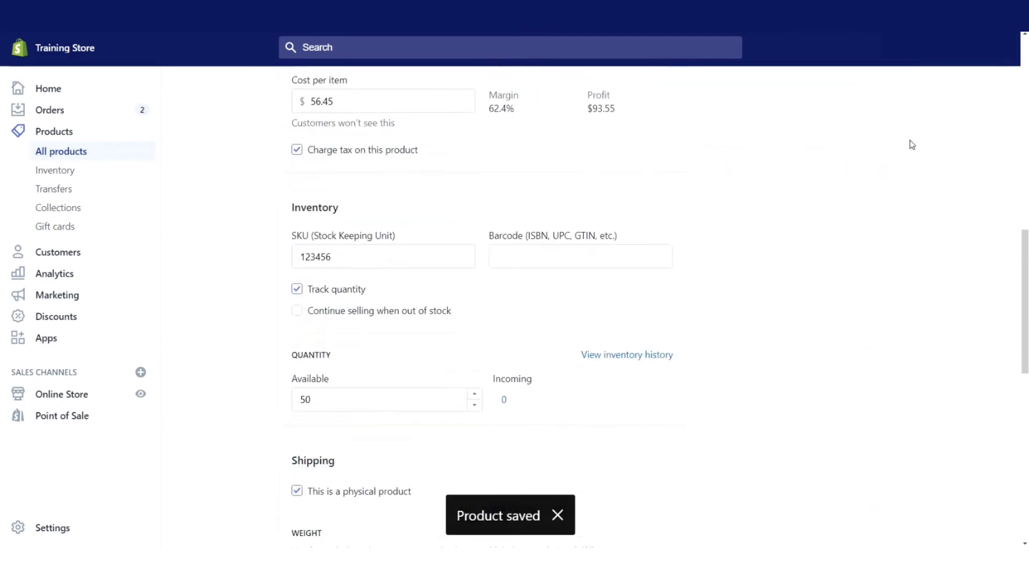
scroll(783, 216, down, 6)
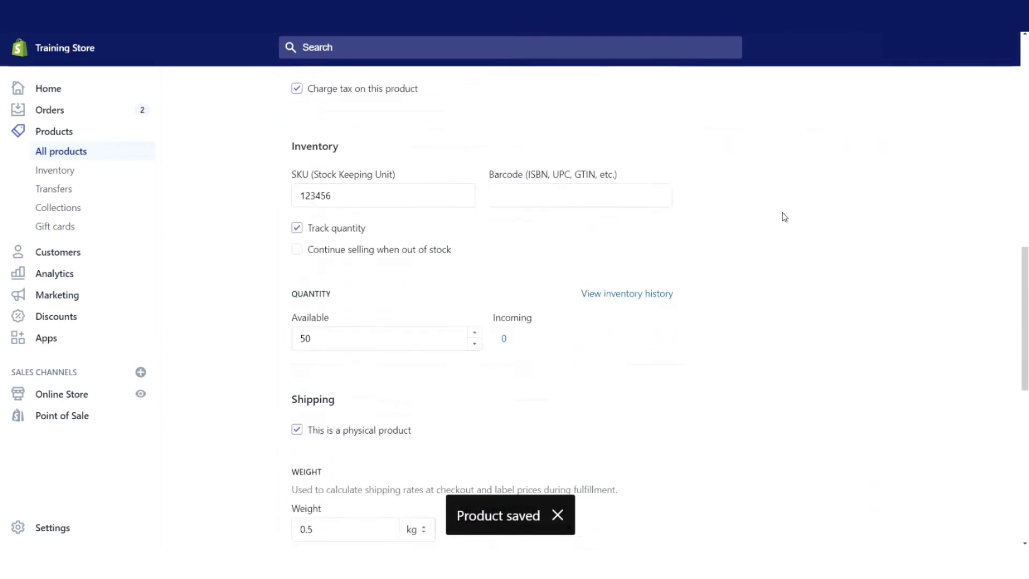
scroll(783, 216, down, 5)
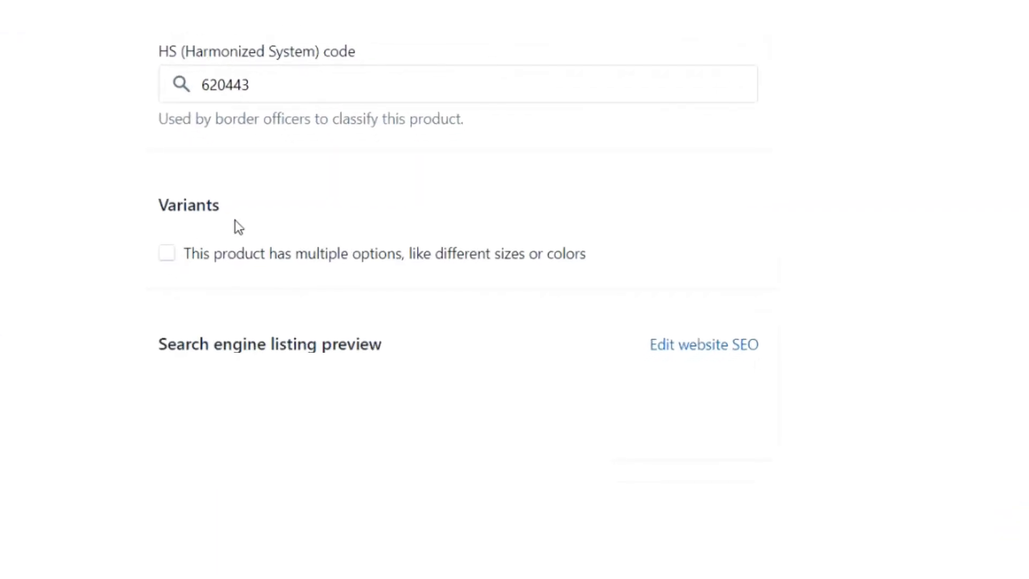
click(169, 263)
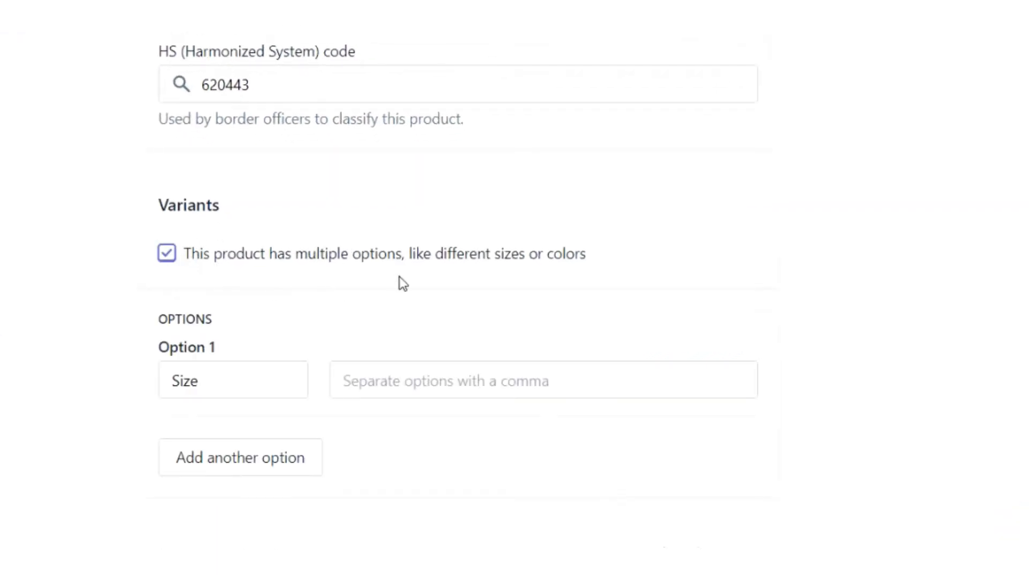
scroll(401, 283, down, 2)
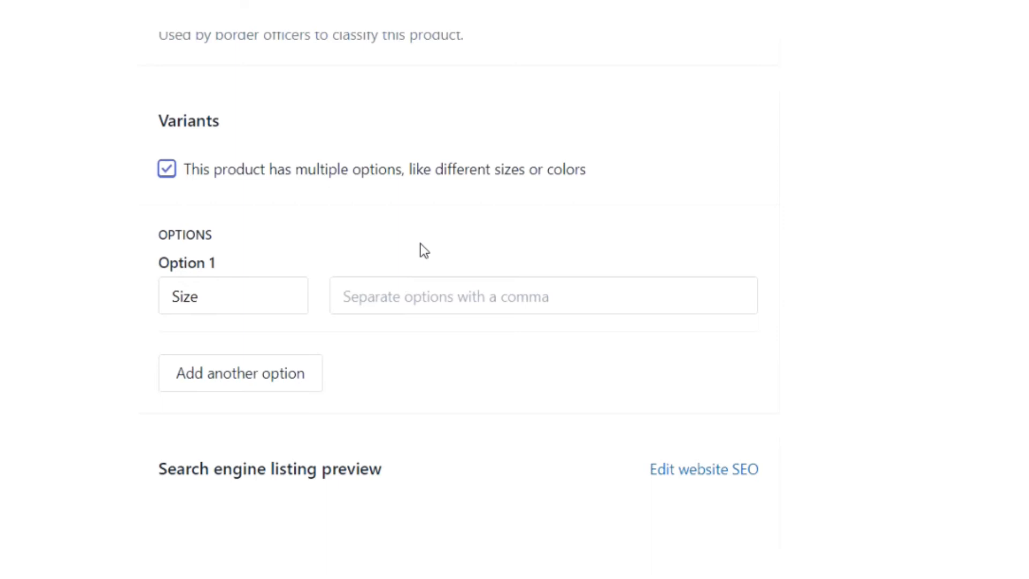
click(386, 295)
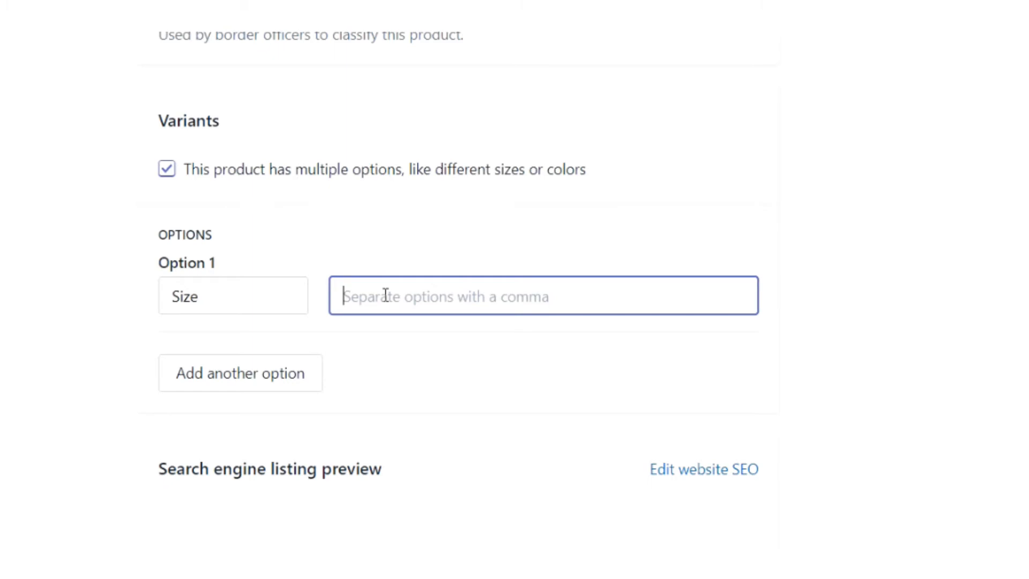
text(8,10,)
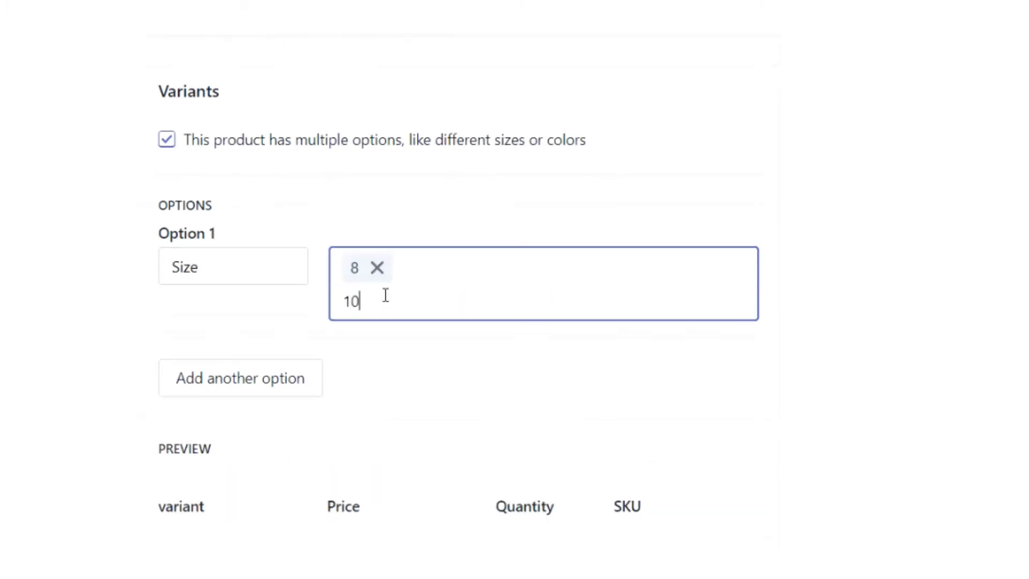
text(12,)
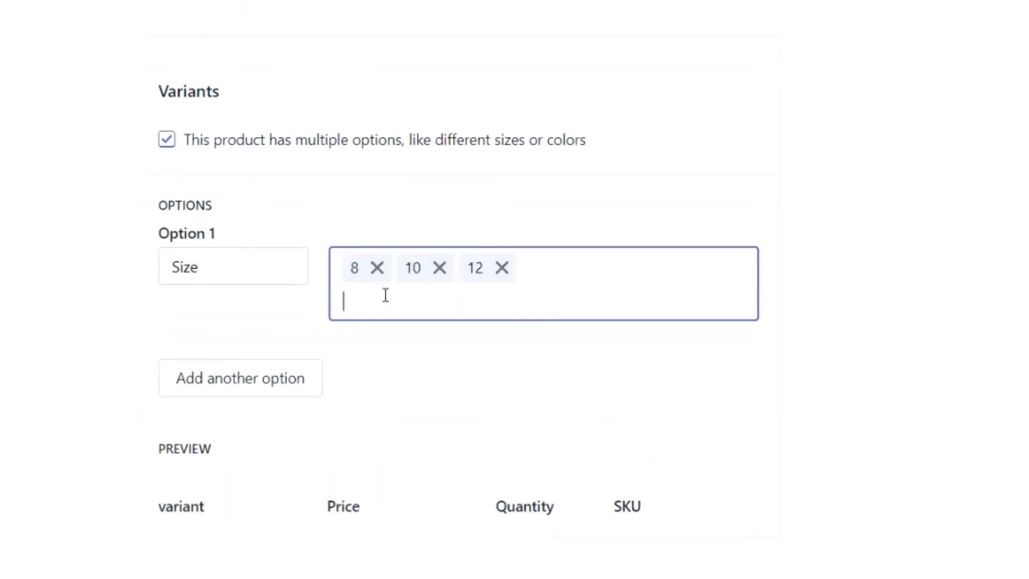
click(439, 194)
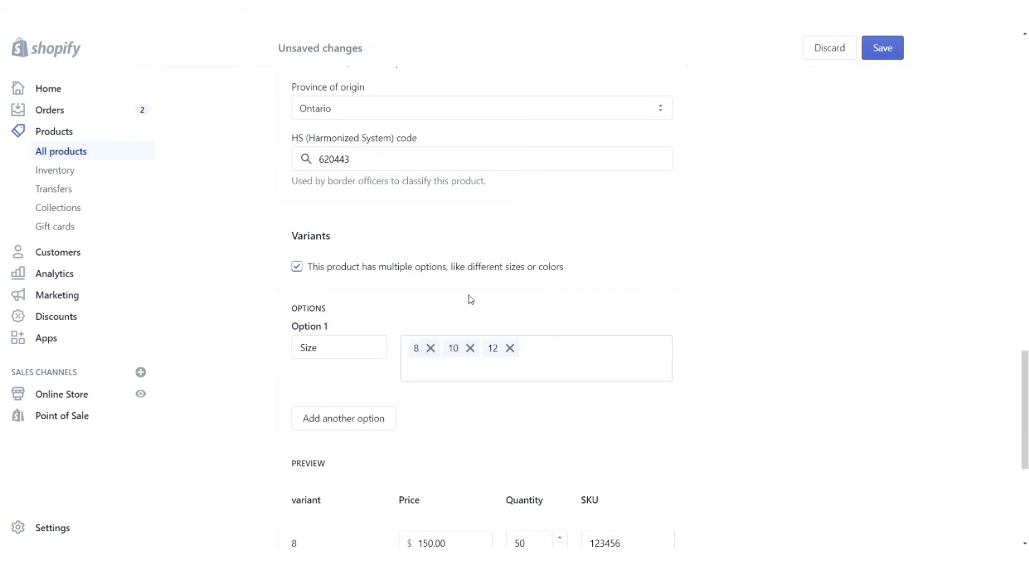
Set the variant quantities to 45 for size 10 and 55 for size 12
scroll(471, 299, down, 4)
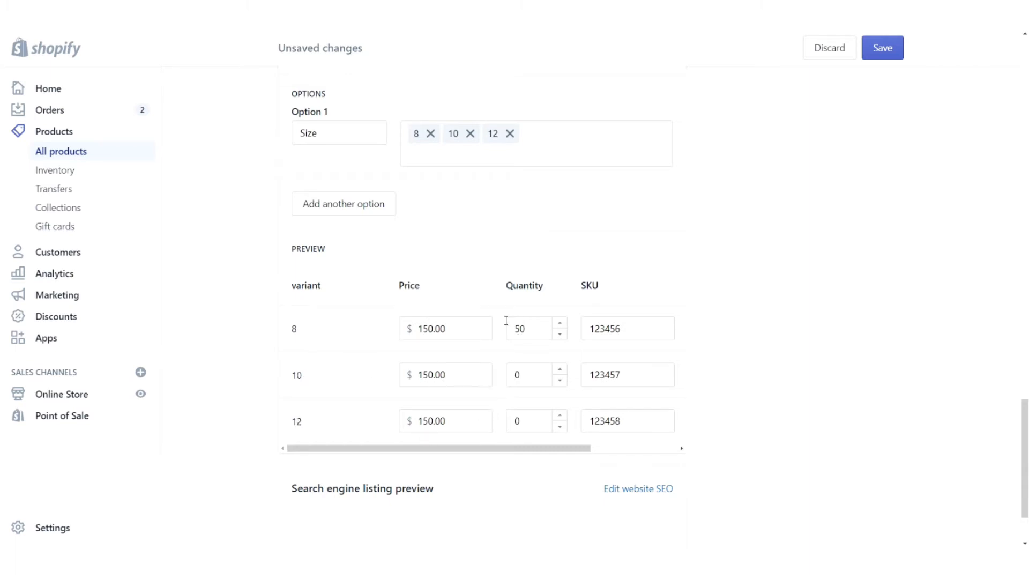
click(538, 329)
click(546, 280)
scroll(546, 281, up, 5)
scroll(546, 279, up, 3)
scroll(545, 284, down, 8)
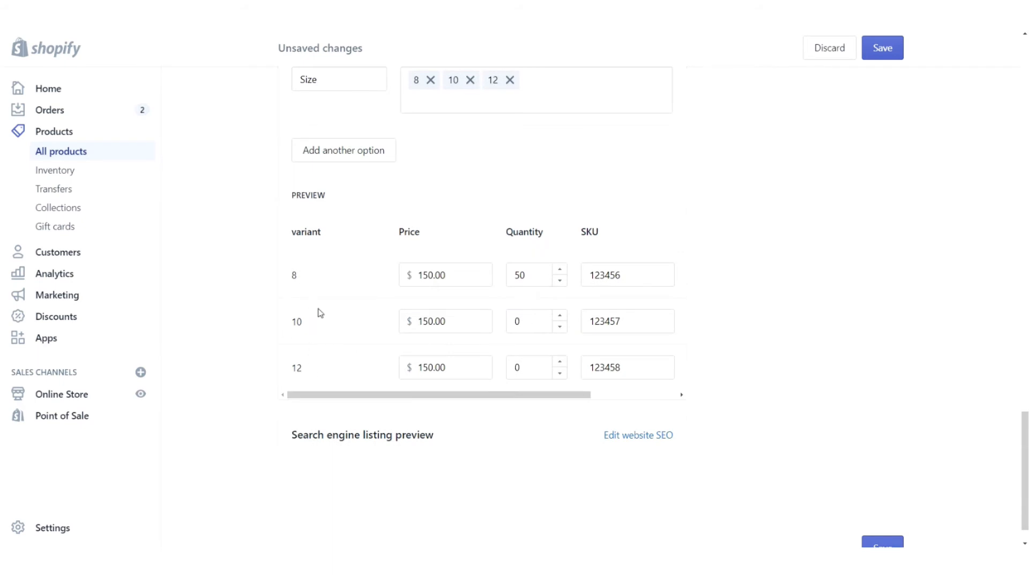
click(534, 326)
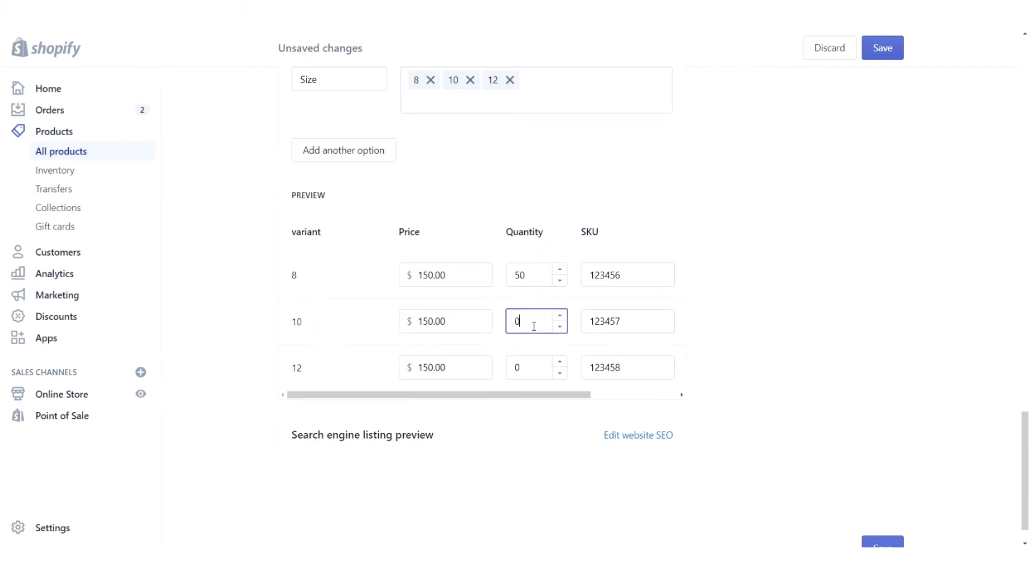
drag(542, 324, 447, 313)
text(45)
drag(545, 365, 425, 364)
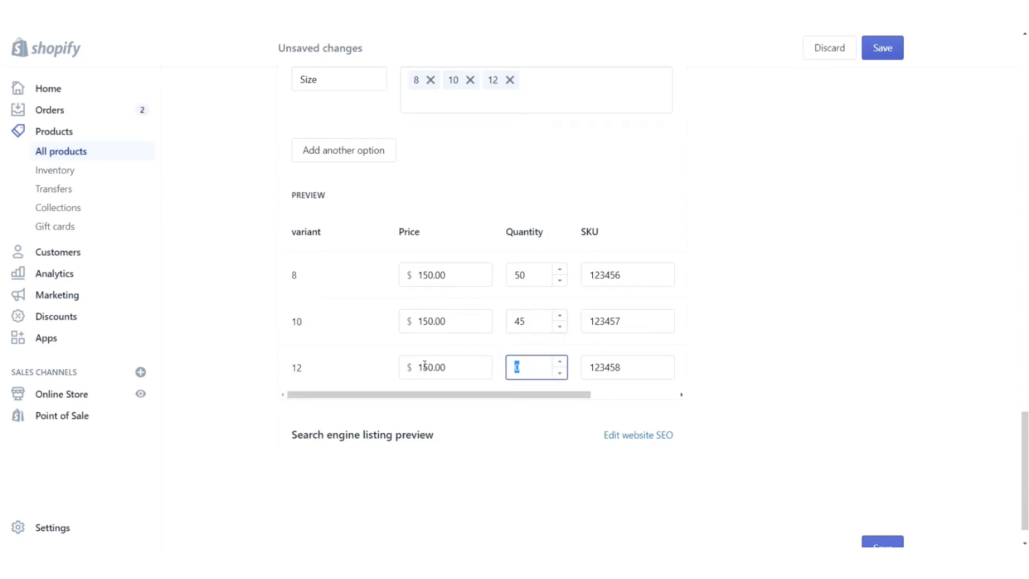
text(55)
click(762, 325)
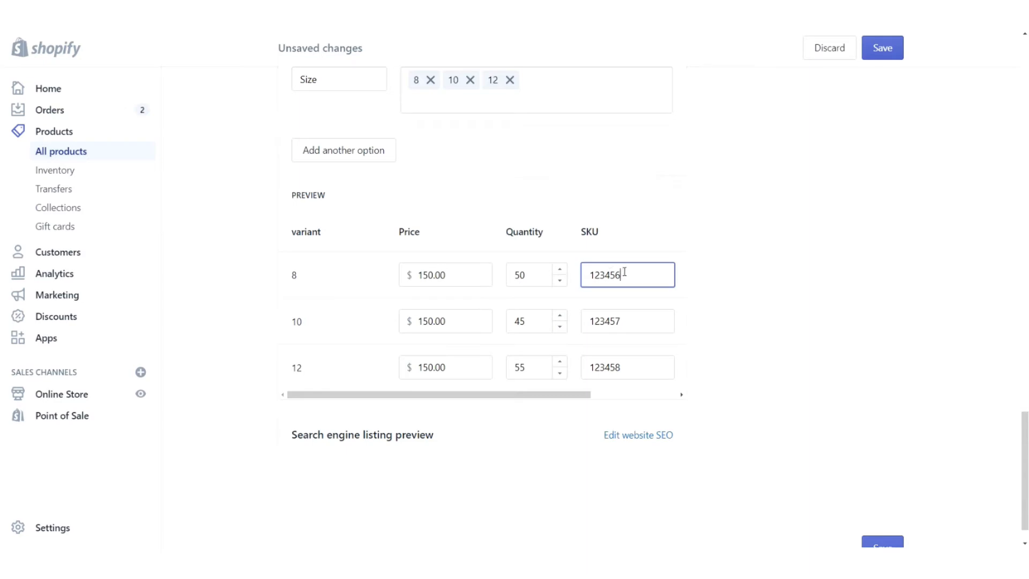
Compare the SKUs of the size variants with the base SKU in the product's inventory section
click(730, 267)
scroll(727, 277, up, 1)
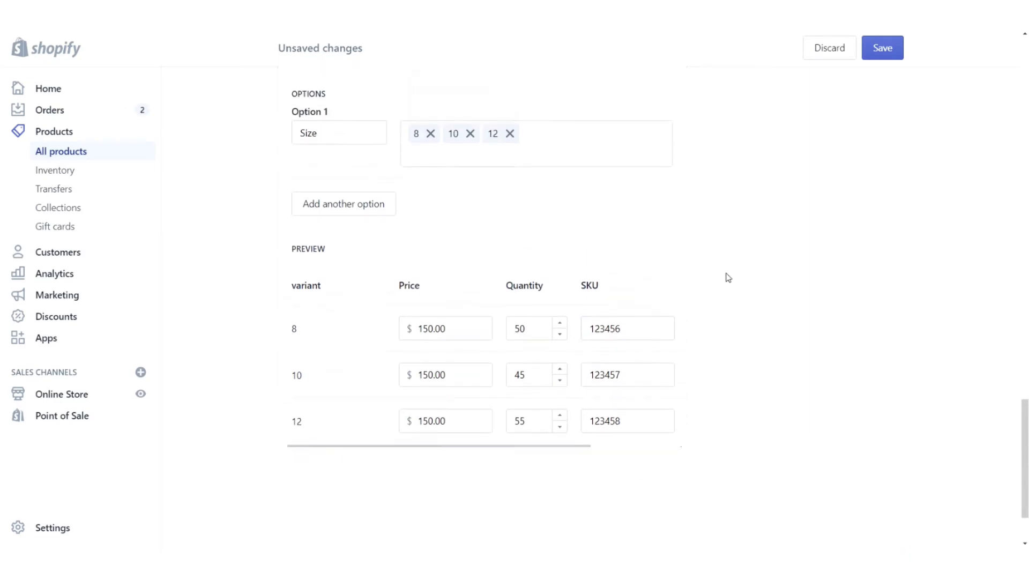
scroll(728, 277, up, 15)
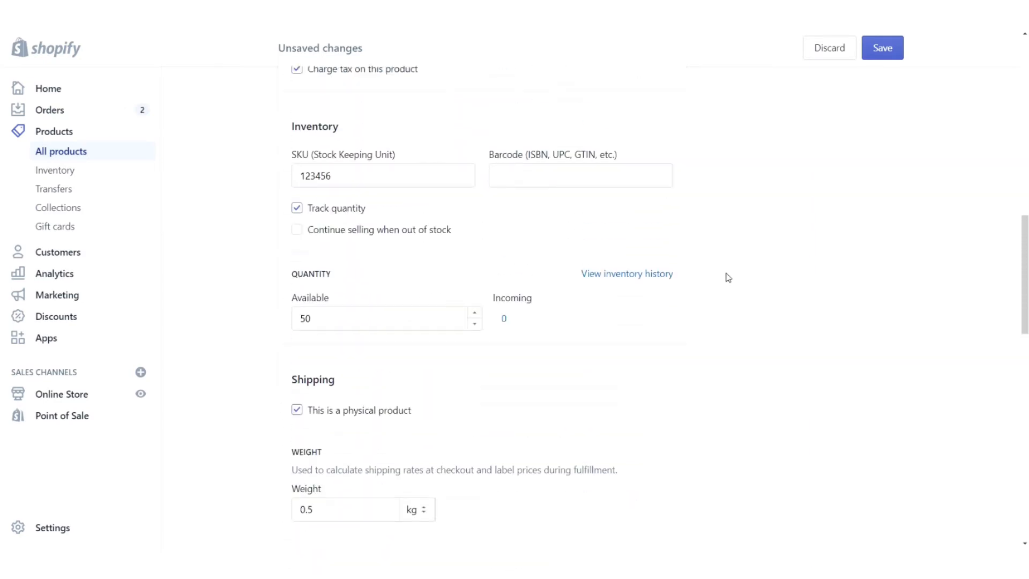
scroll(727, 277, up, 1)
double_click(354, 230)
click(738, 257)
scroll(737, 258, down, 15)
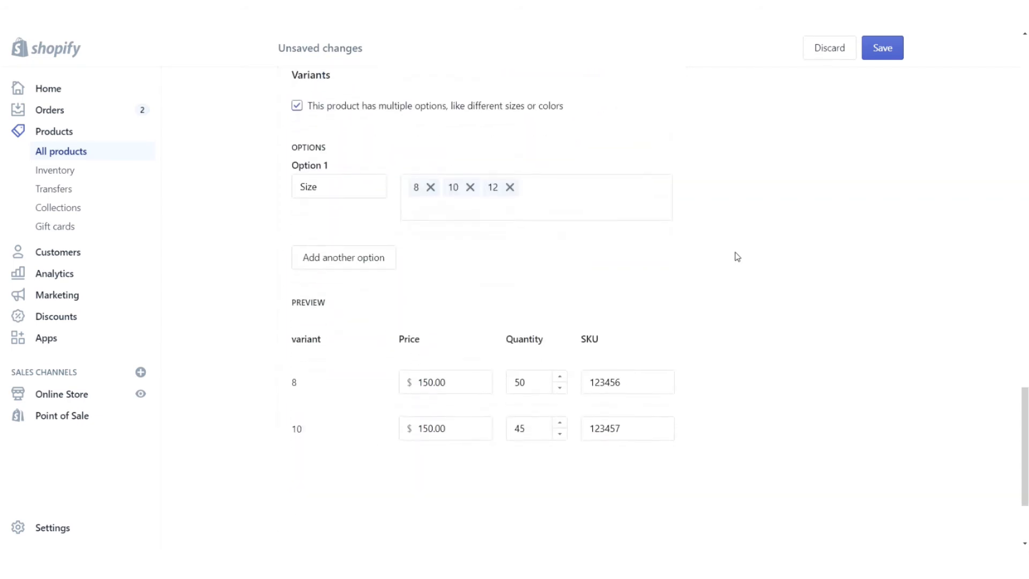
scroll(738, 257, down, 2)
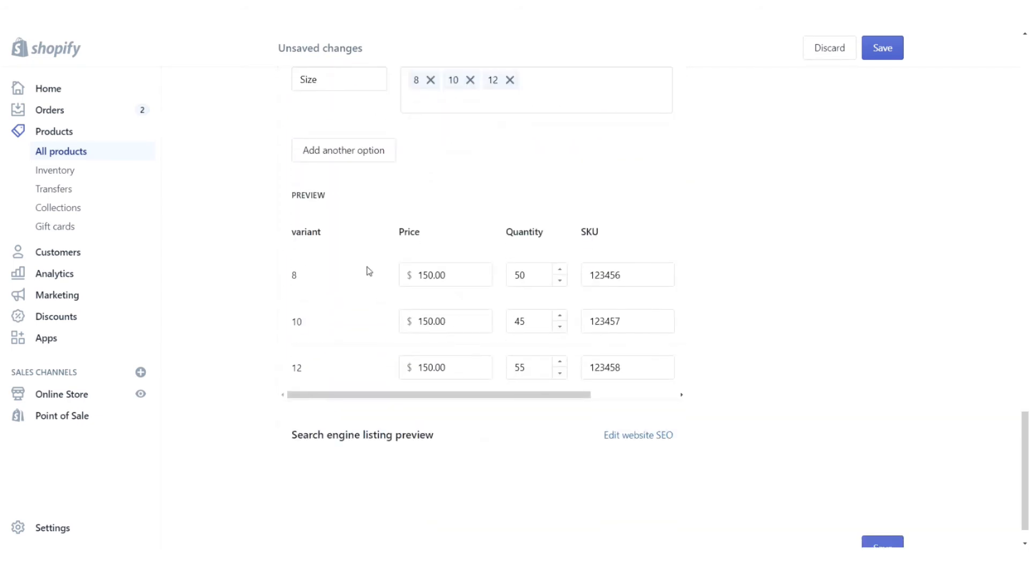
drag(625, 325, 615, 324)
drag(633, 369, 618, 368)
click(729, 300)
Add a second product option, Color, with the values Green and Blue
scroll(747, 259, up, 3)
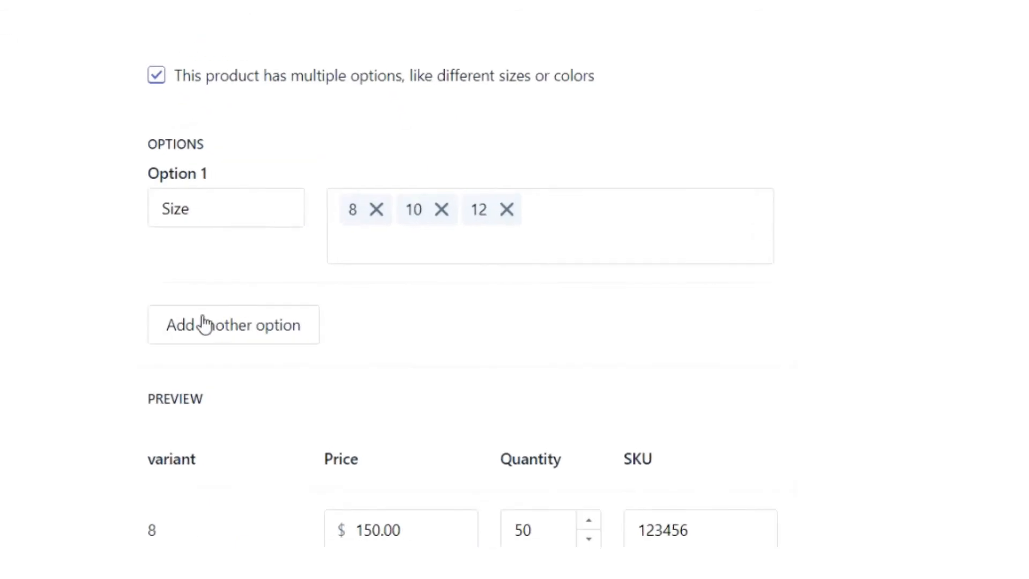
click(214, 327)
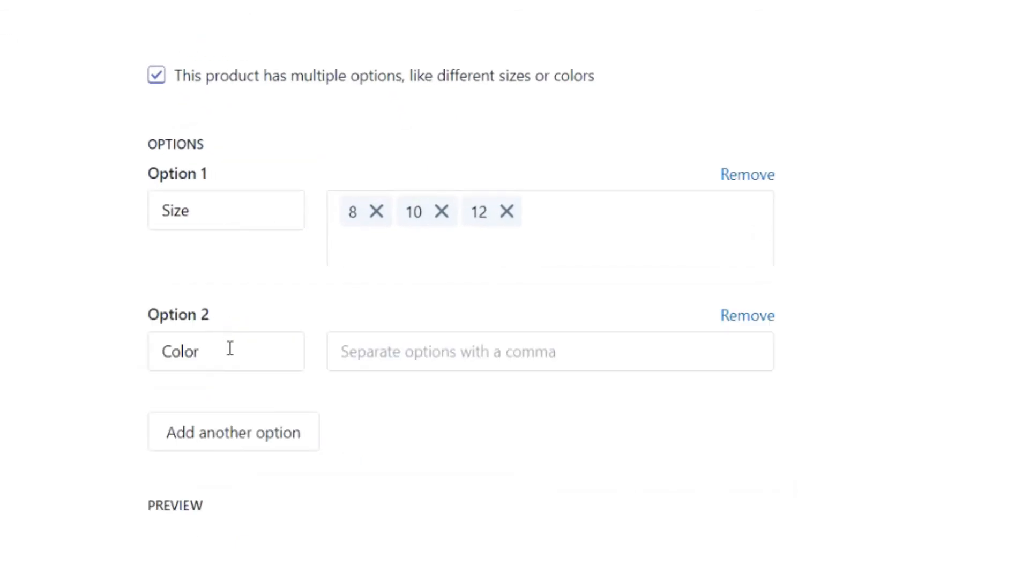
click(230, 349)
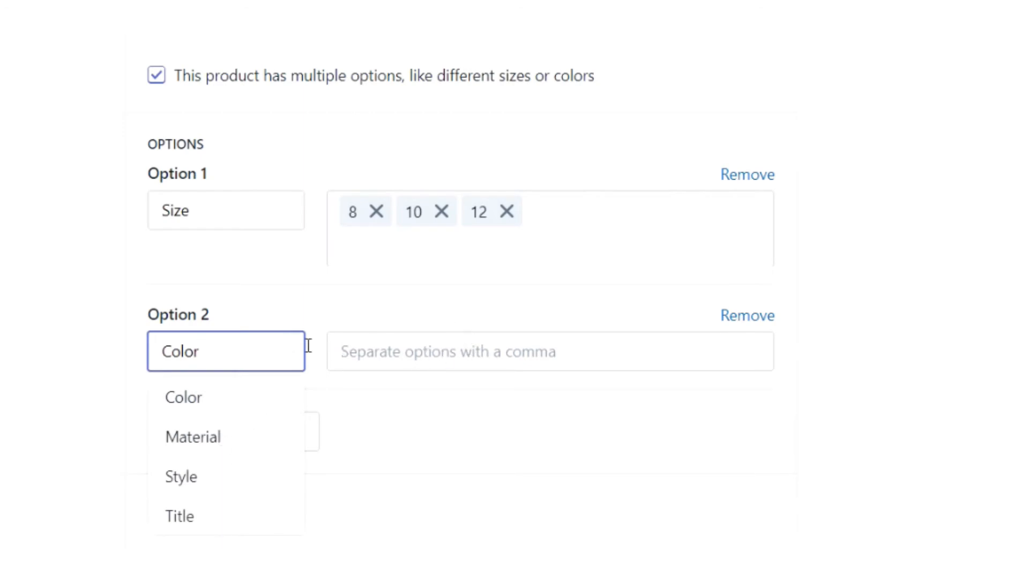
click(372, 354)
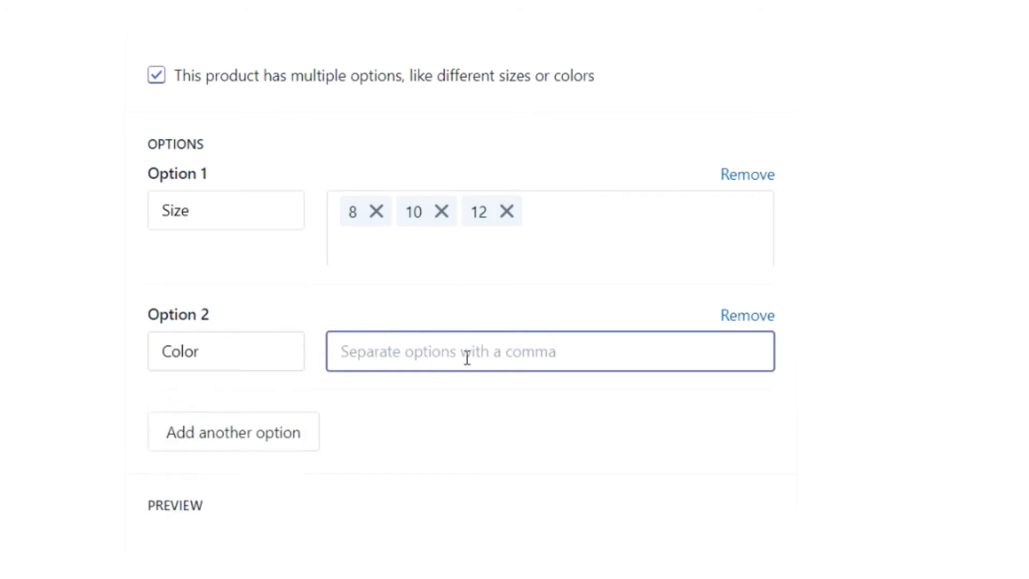
text(Green)
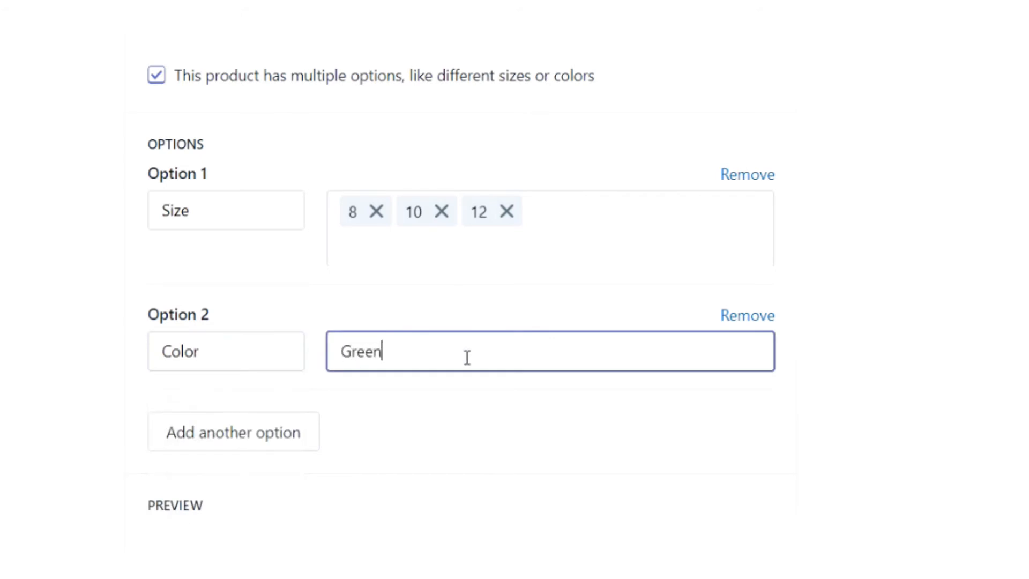
key(Return)
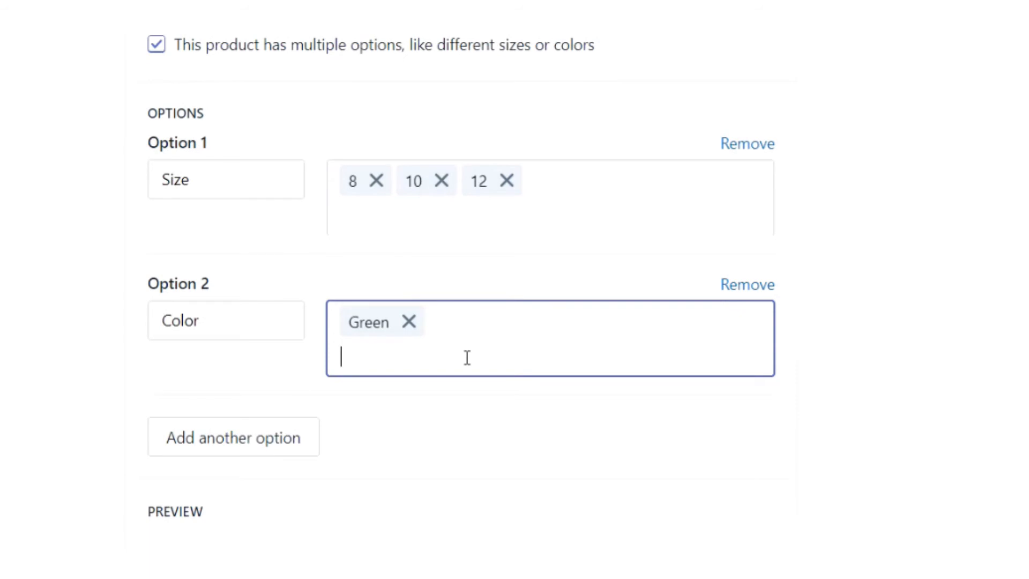
text(Blue)
key(Return)
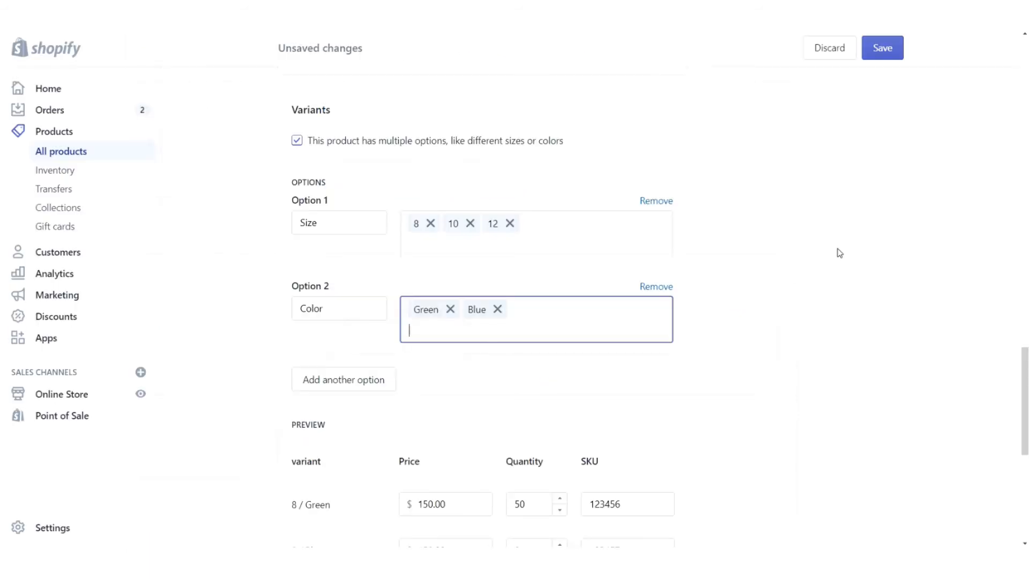
click(793, 223)
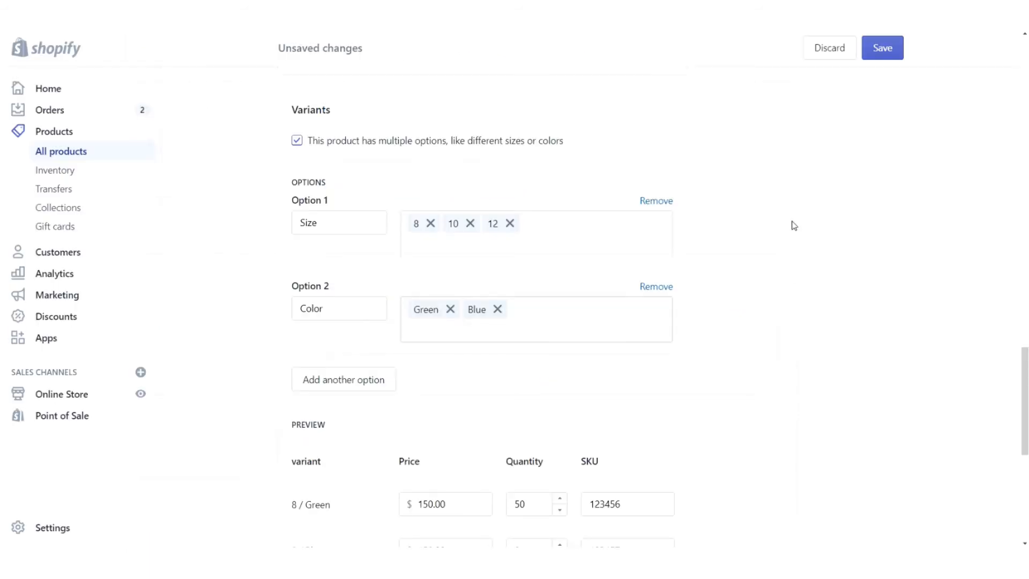
Review the size and color variant combinations, remove the Color option and save the product
scroll(793, 225, down, 5)
scroll(794, 225, up, 3)
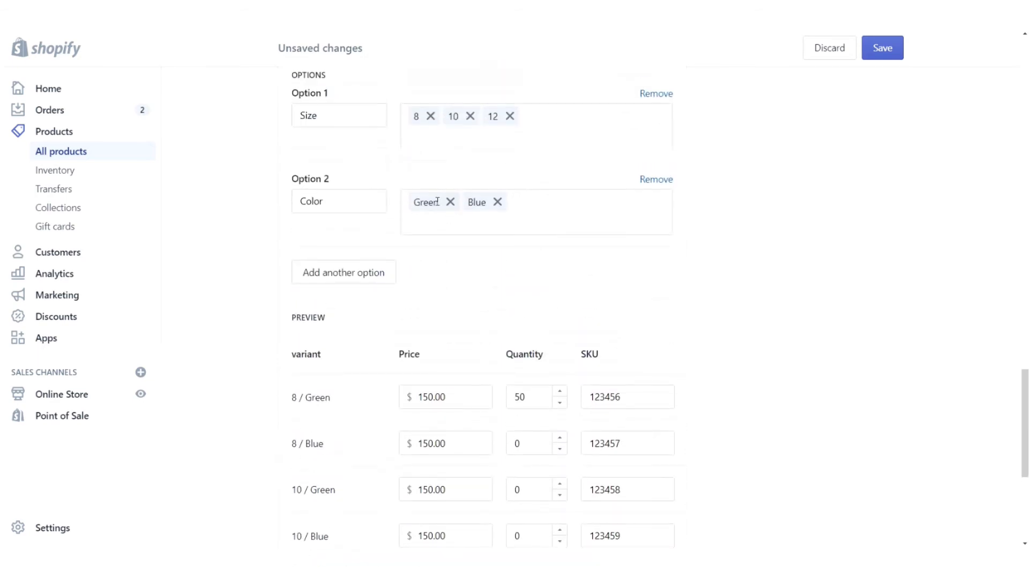
scroll(730, 243, down, 3)
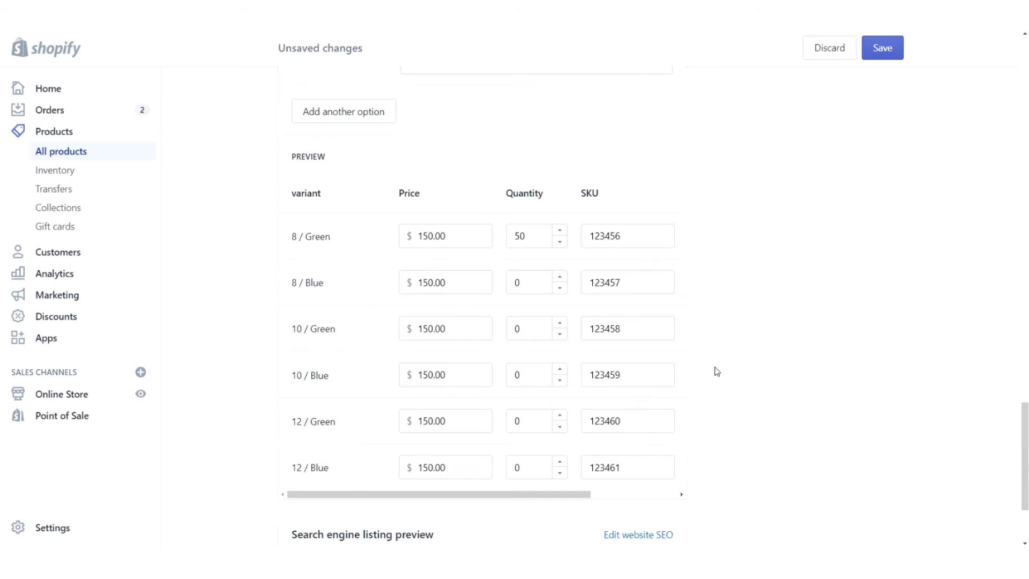
scroll(733, 326, up, 4)
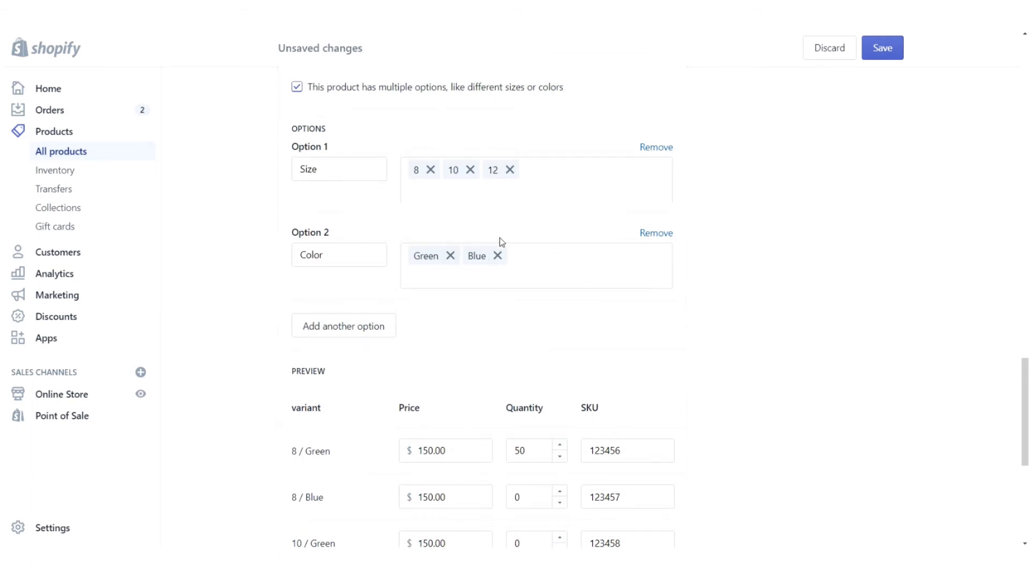
click(656, 238)
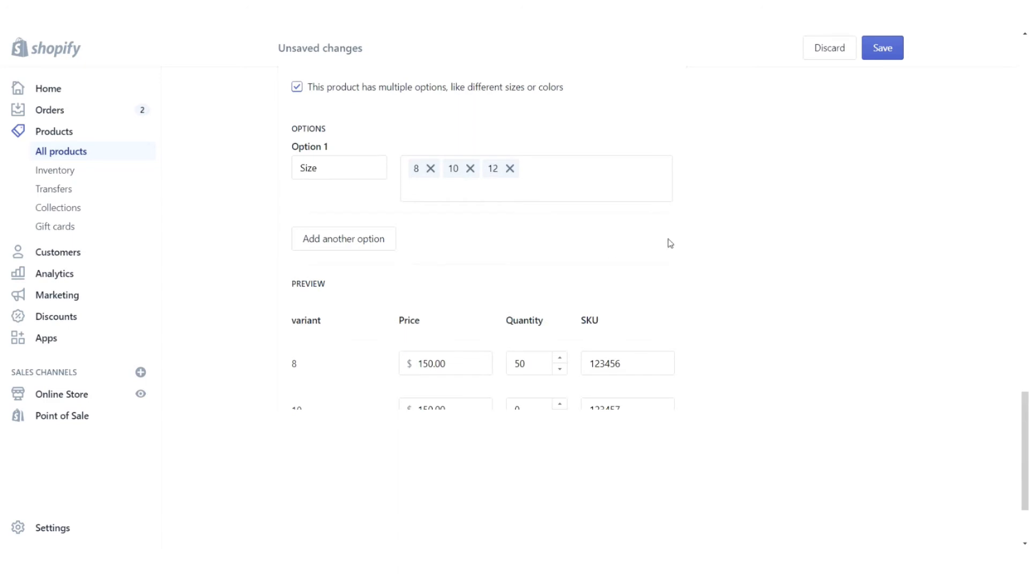
scroll(671, 240, down, 2)
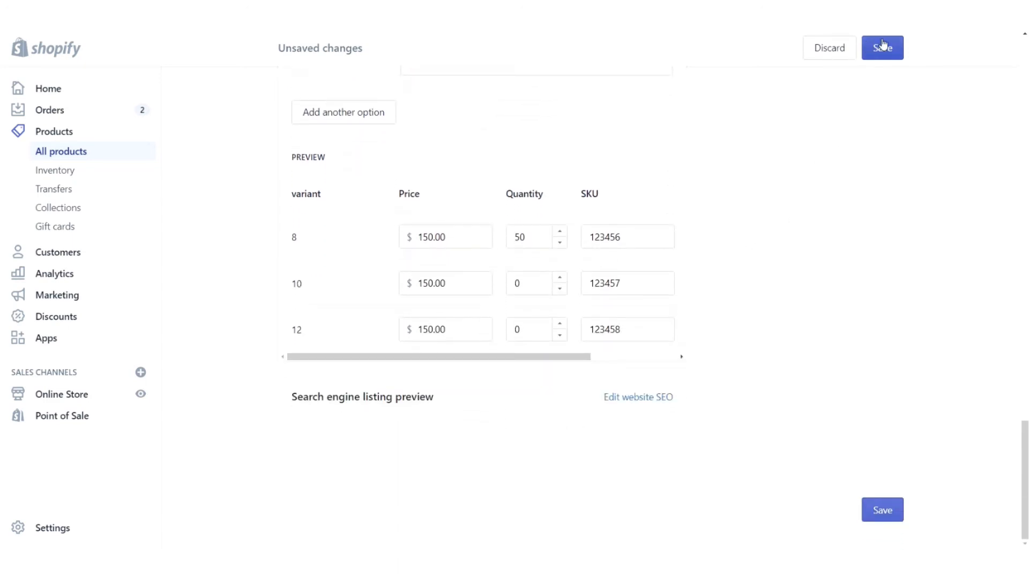
click(882, 47)
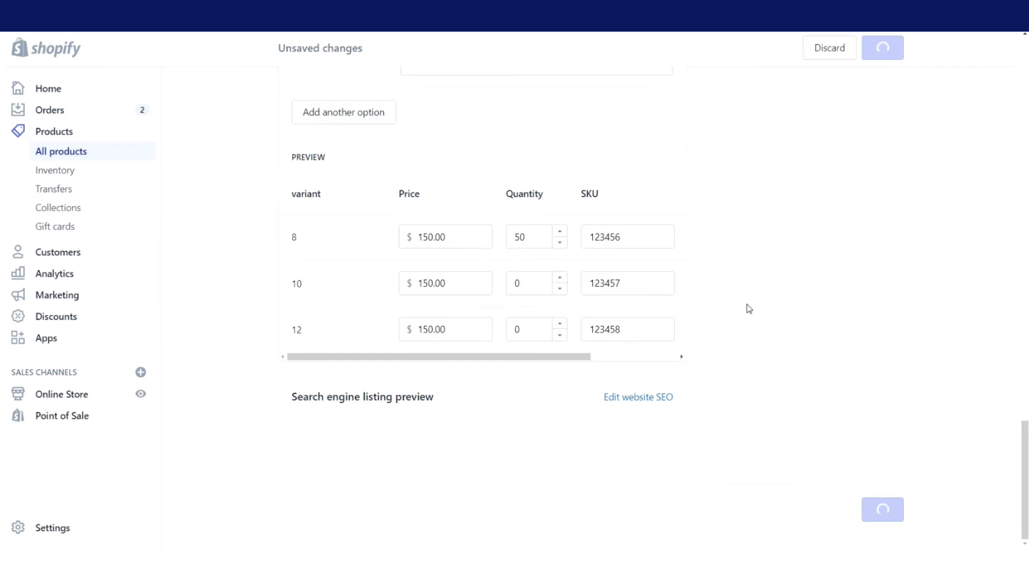
Open the Green Dress's website SEO settings and examine the page title, description and search engine listing preview
scroll(628, 318, down, 10)
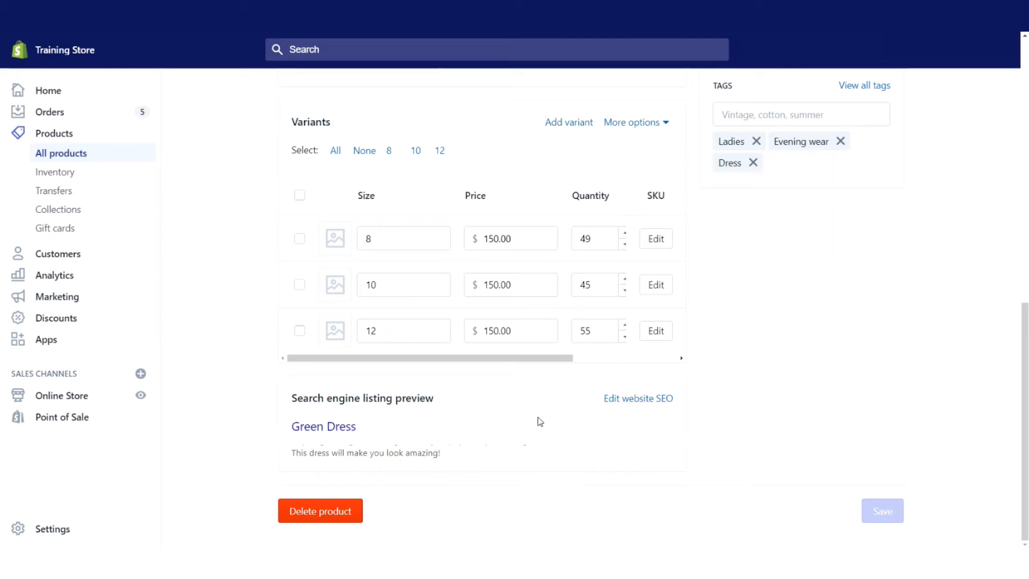
click(616, 402)
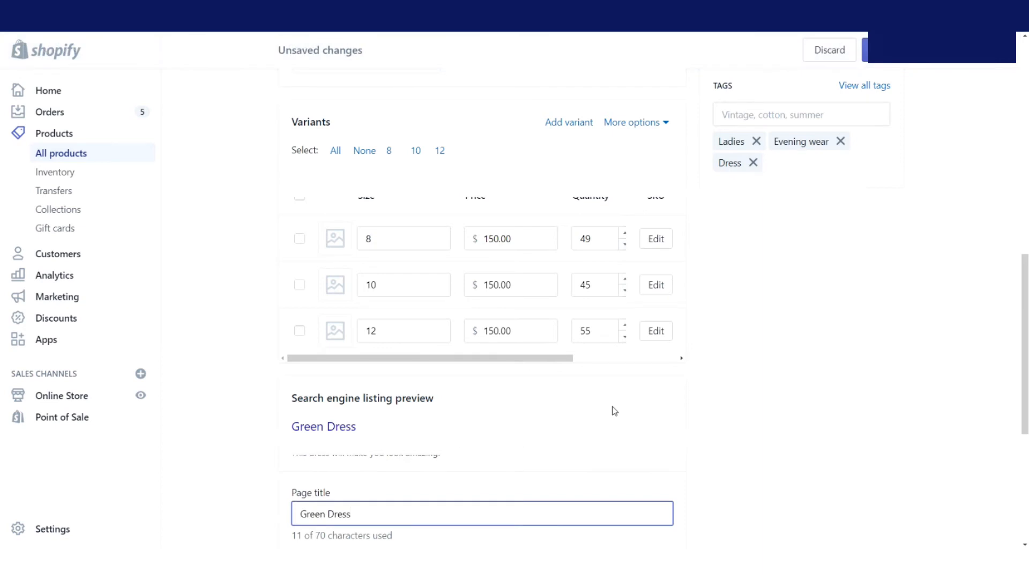
scroll(832, 374, down, 5)
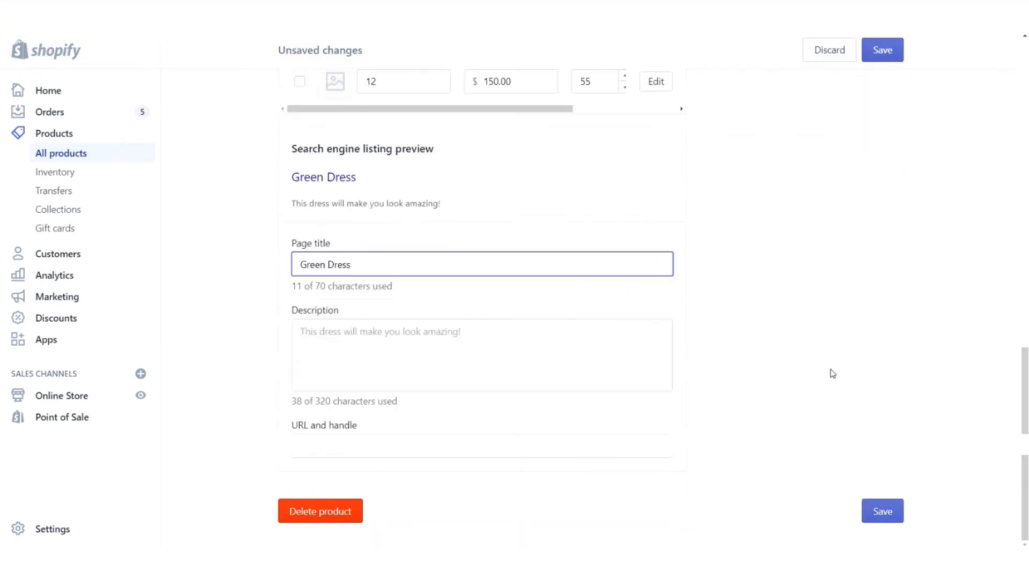
click(377, 261)
click(504, 345)
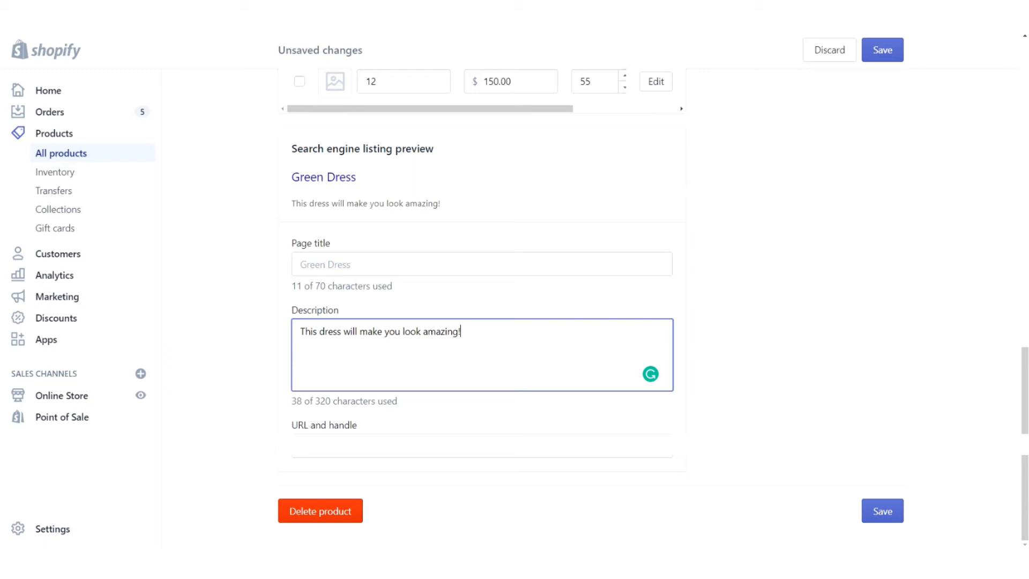
drag(594, 340, 261, 343)
drag(466, 201, 285, 180)
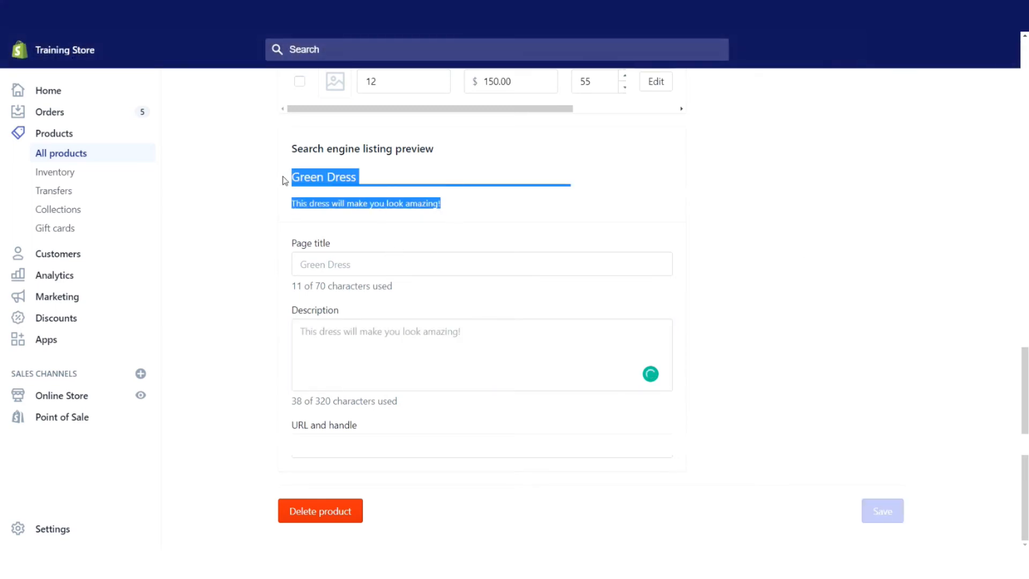
click(467, 212)
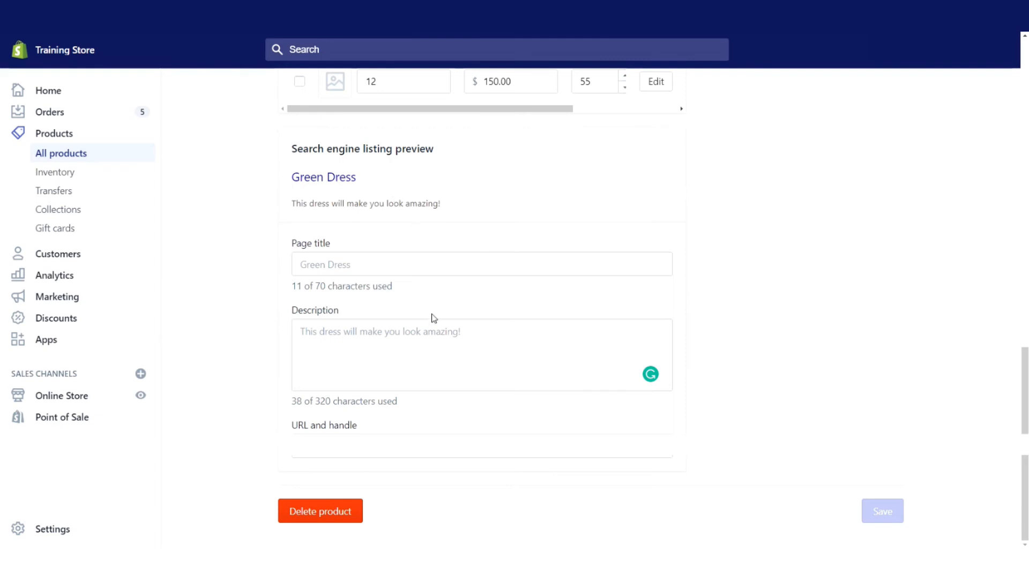
Set the SEO description to "This Woman's Green Dress is Produced Fair Trade From Non-Synthetic Cloth. A High Fashion Look For Any Modern Woman."
click(482, 337)
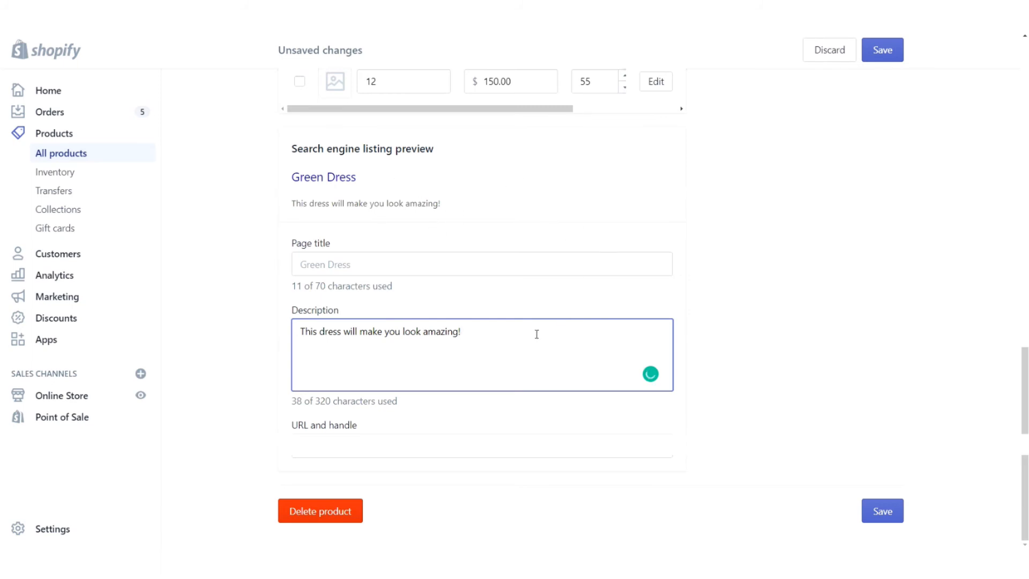
key(ctrl+a)
text(This Woman's Green Dress is Produced Fair Trade From Non-Synthetic Cloth. A High Fashion Look For Any Modern Woman.)
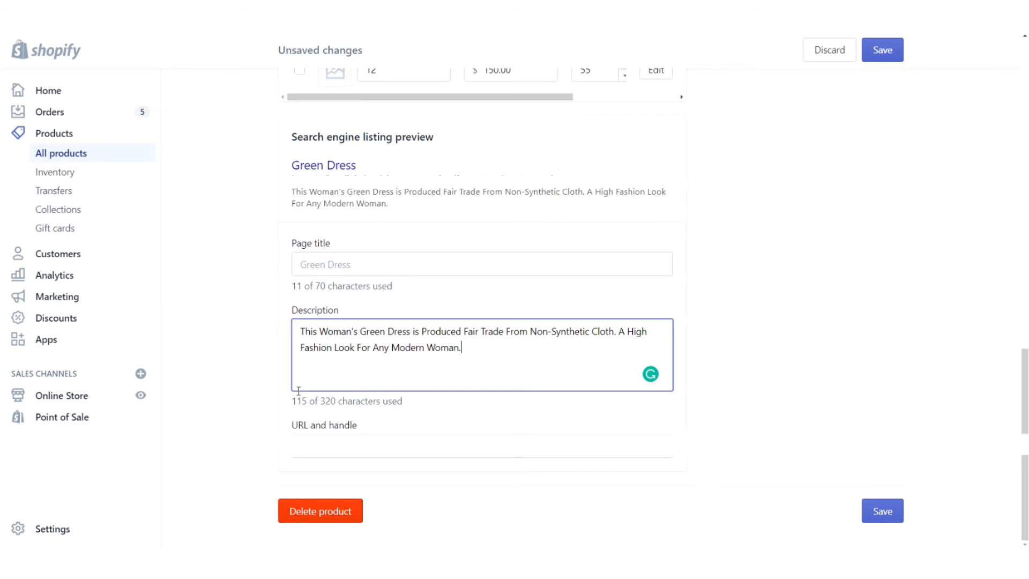
drag(292, 401, 303, 399)
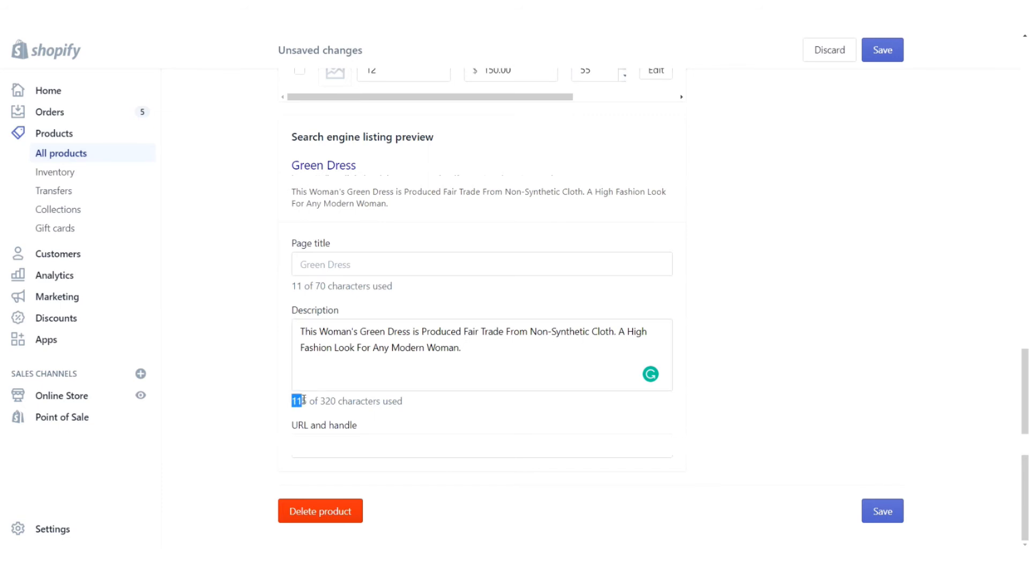
drag(395, 206, 292, 160)
click(423, 213)
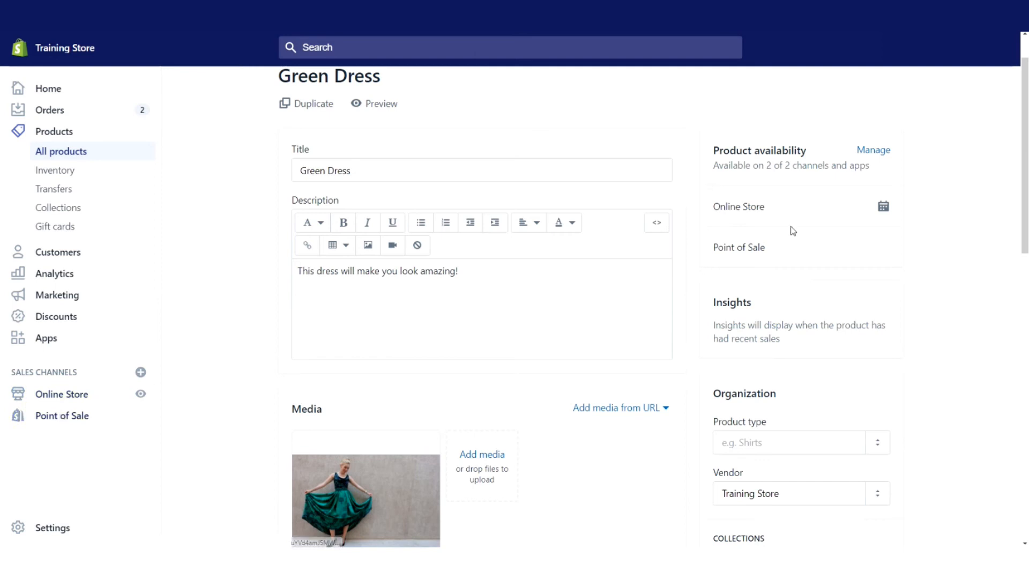
Turn off the Green Dress's visibility on the Point of Sale channel, keeping Online Store enabled
click(875, 152)
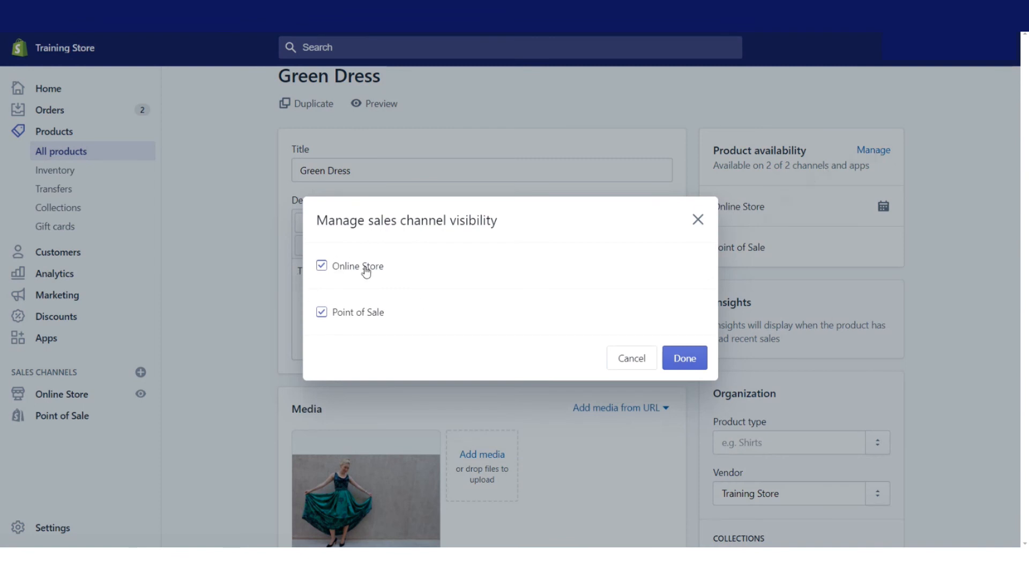
click(322, 316)
click(685, 360)
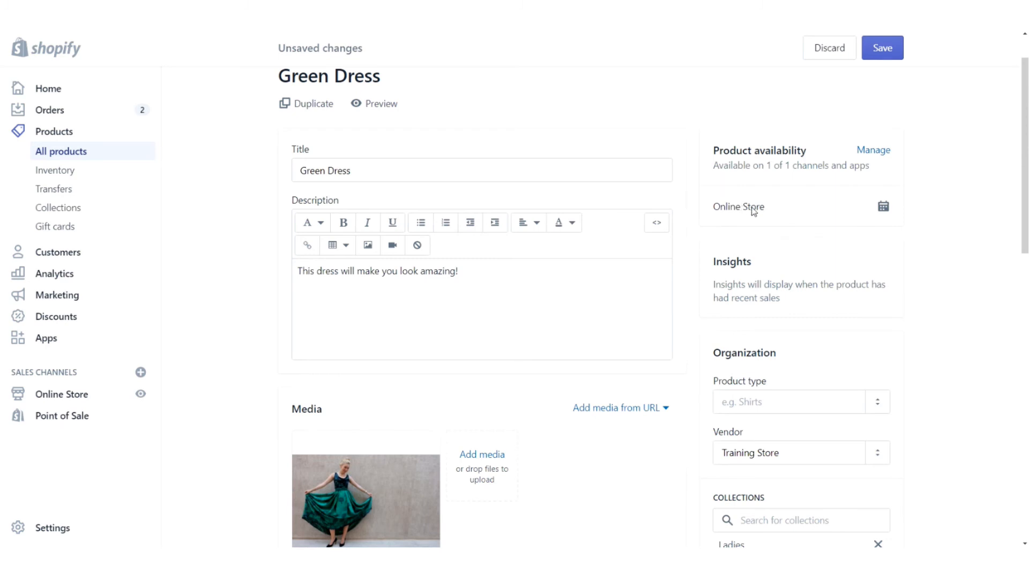
Set the product type of the Green Dress to Dresses
scroll(891, 257, down, 3)
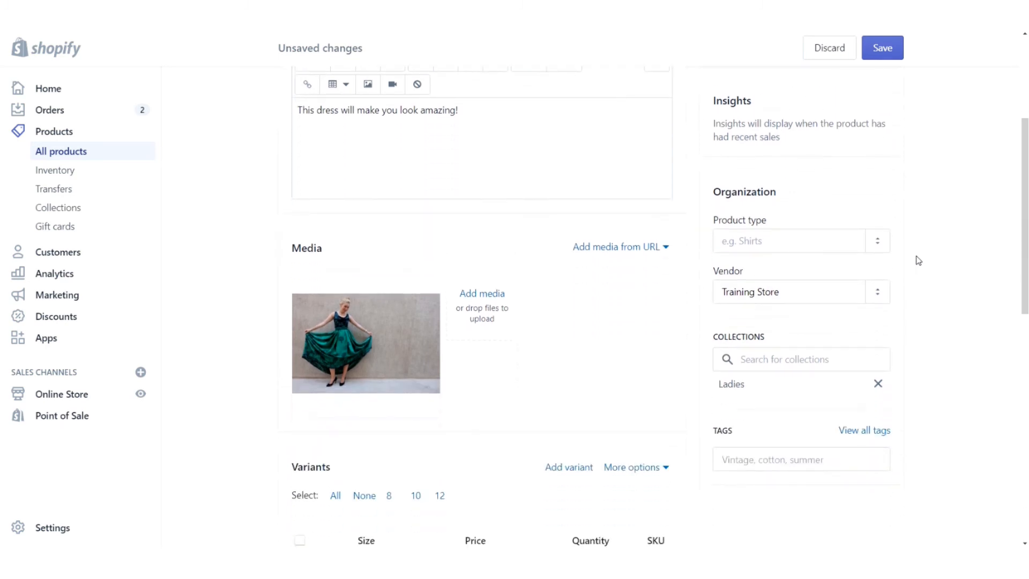
click(822, 246)
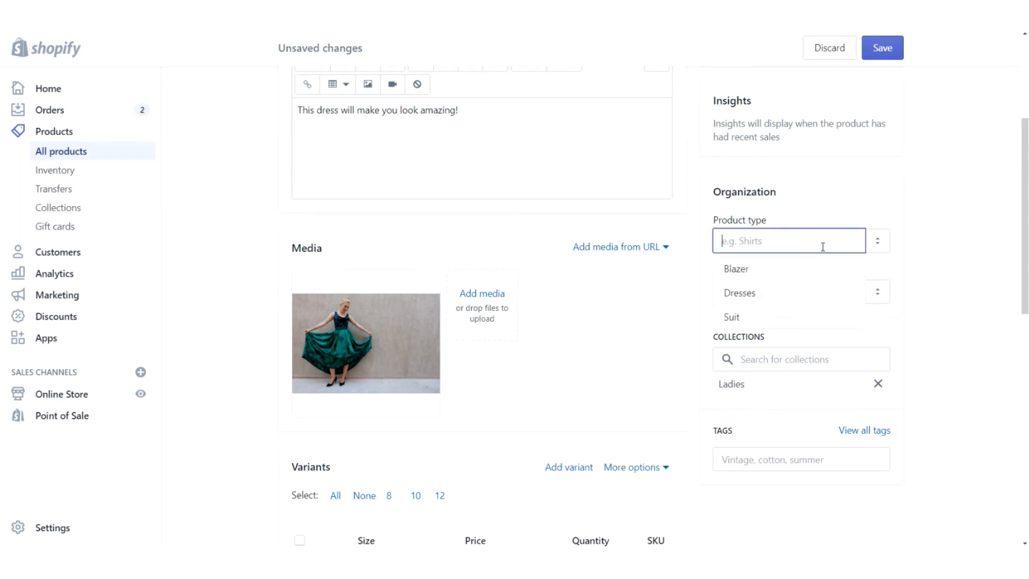
click(731, 301)
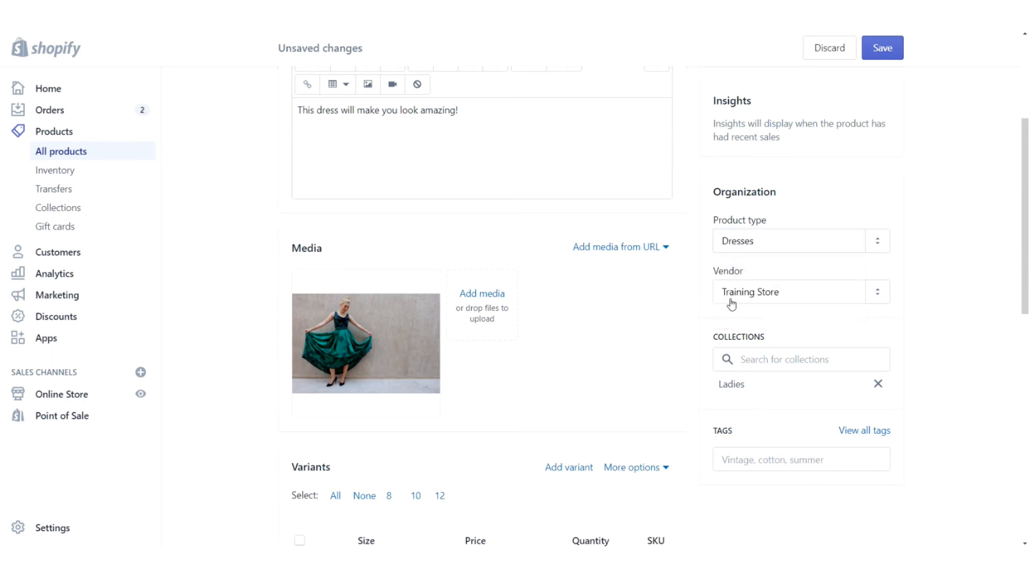
Replace the product type with a newly added type named Evening wear
click(787, 241)
drag(787, 242, 660, 242)
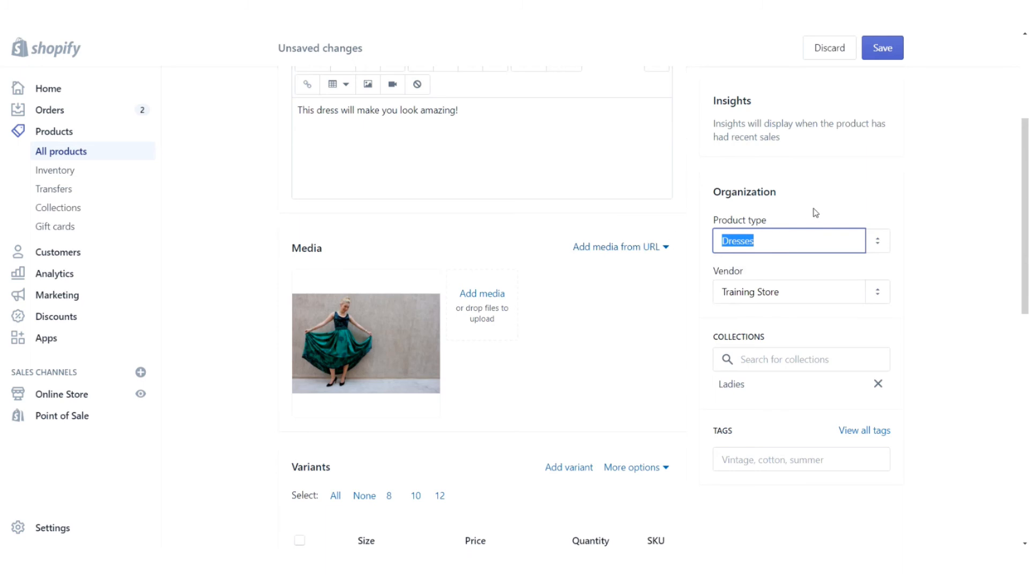
text(Evening wear)
click(861, 207)
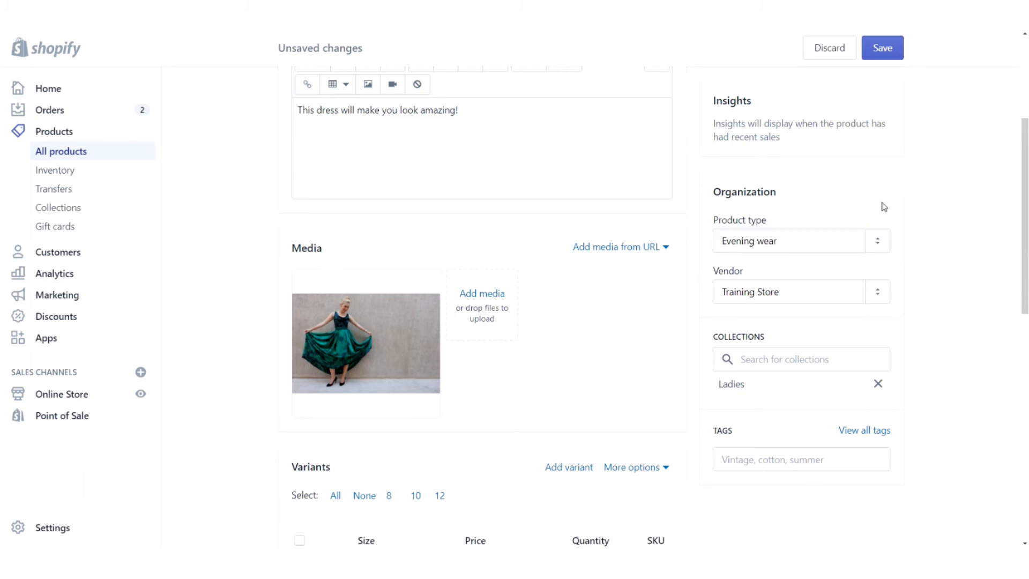
click(806, 237)
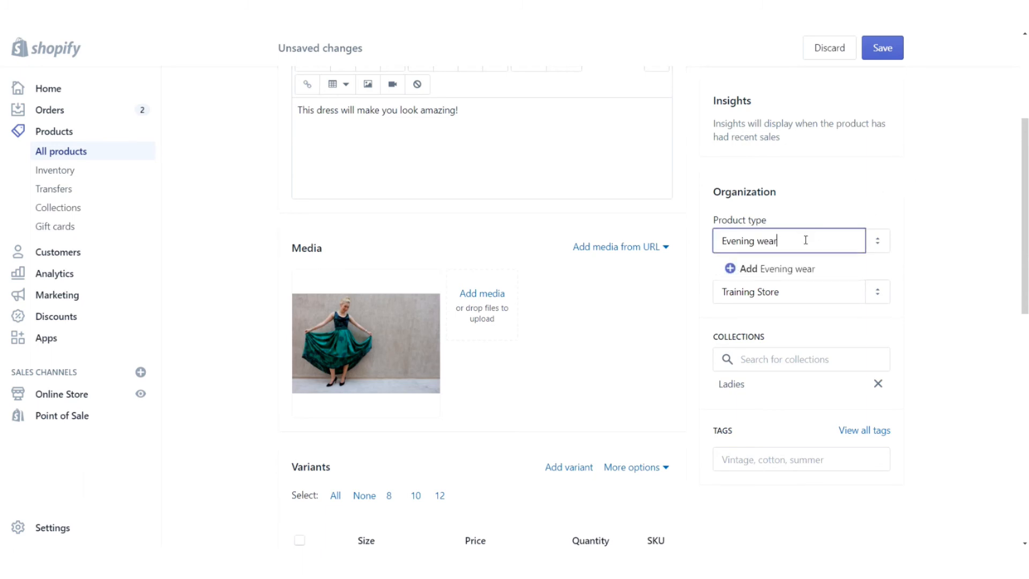
click(732, 273)
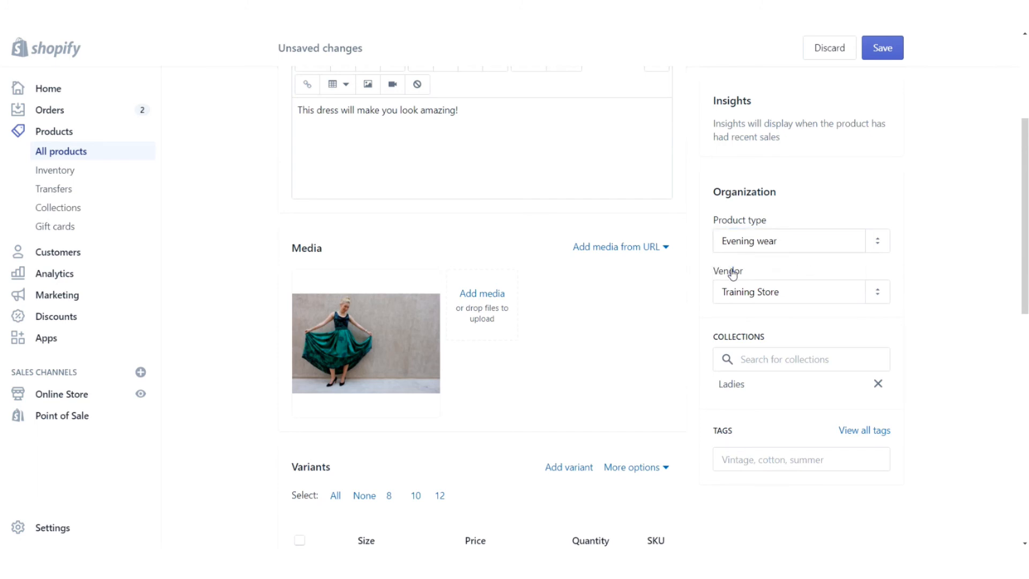
drag(805, 238, 644, 245)
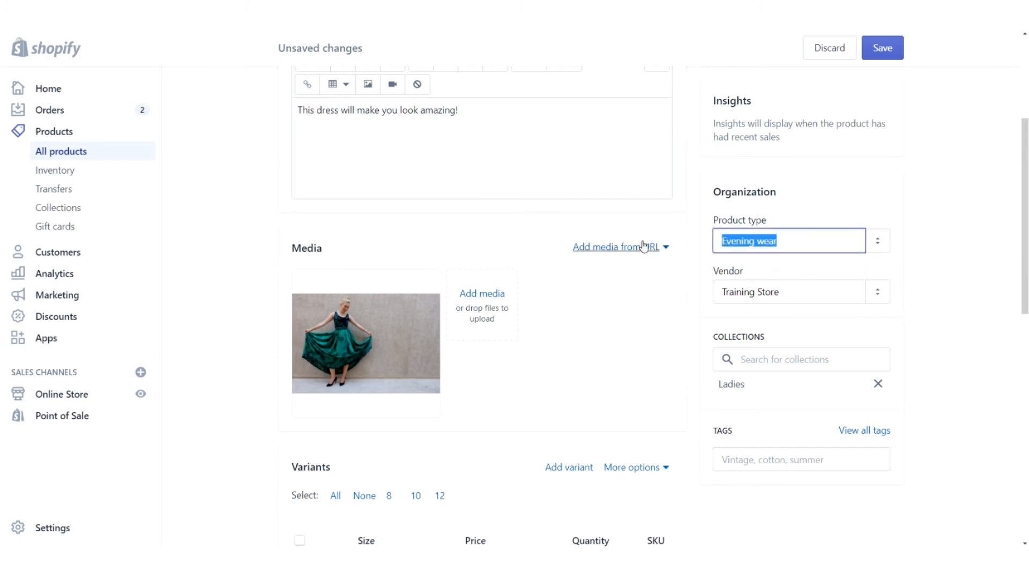
click(777, 273)
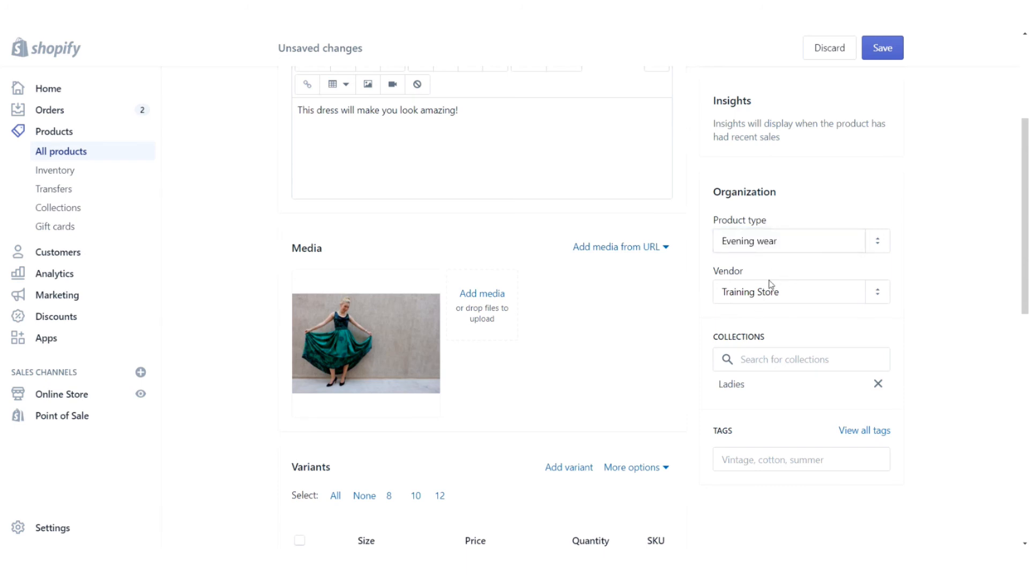
Replace the Green Dress's vendor with a newly added vendor named Drop Shipper
click(788, 292)
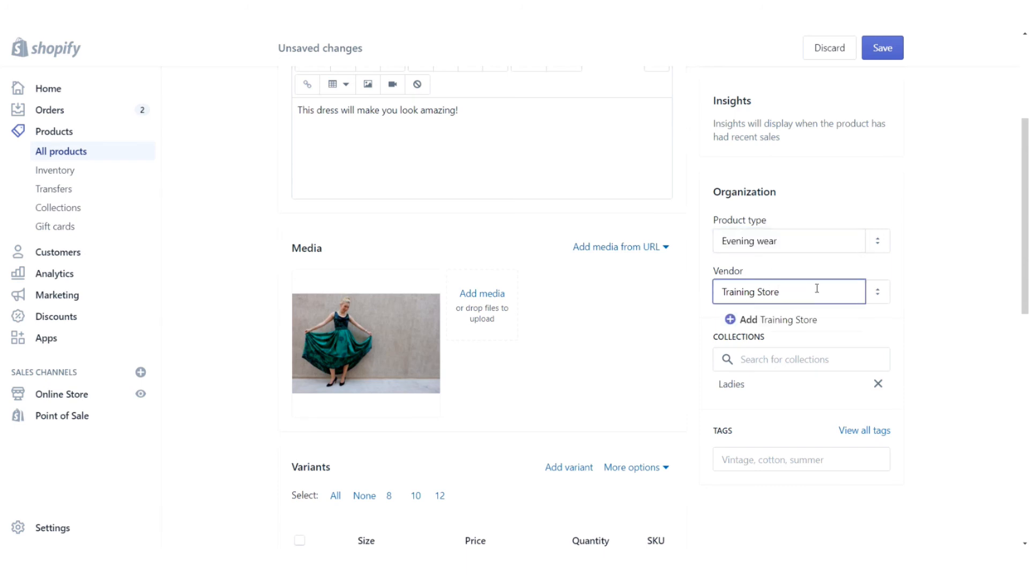
drag(789, 293, 644, 290)
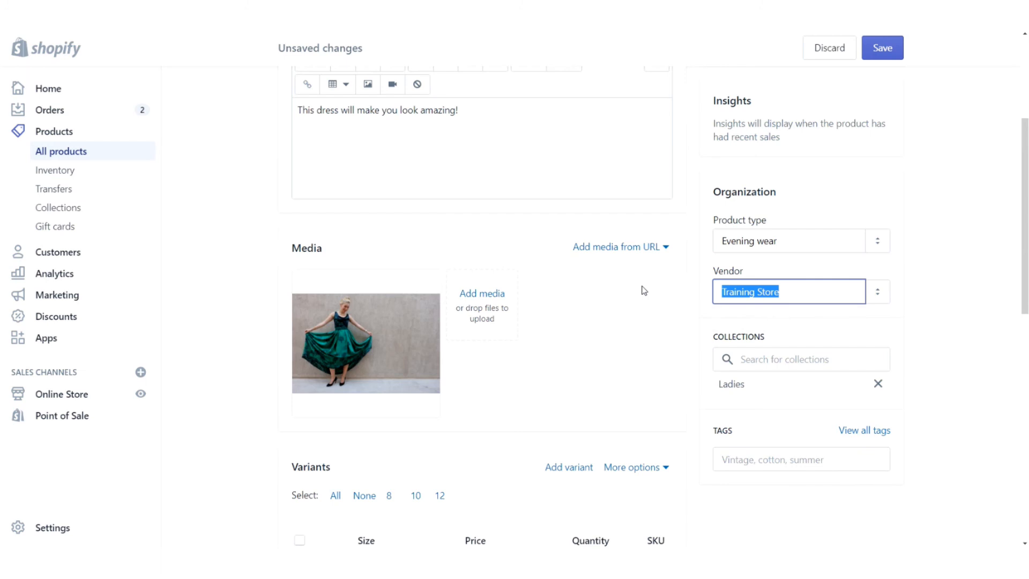
text(D)
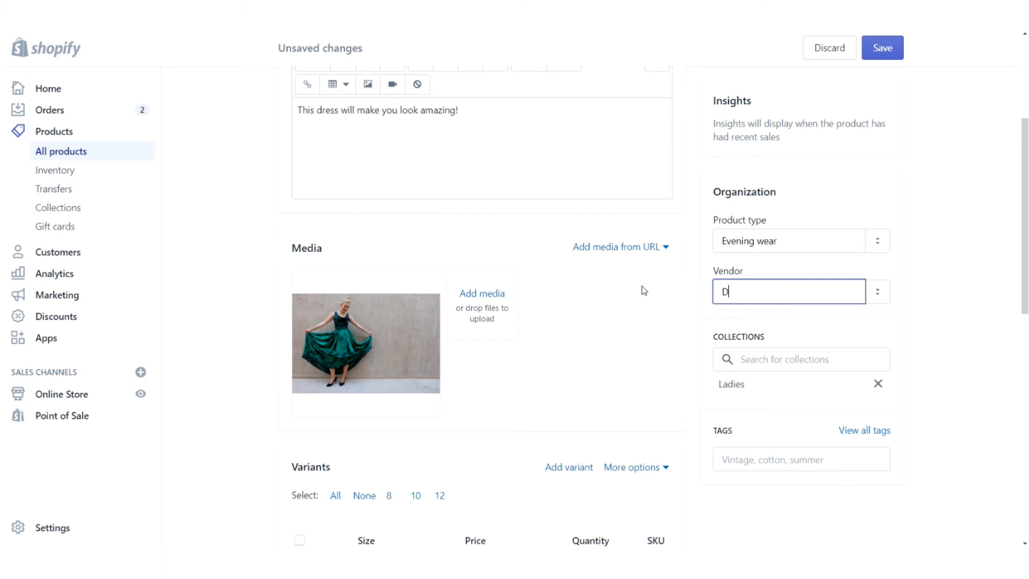
text(rop Shipper)
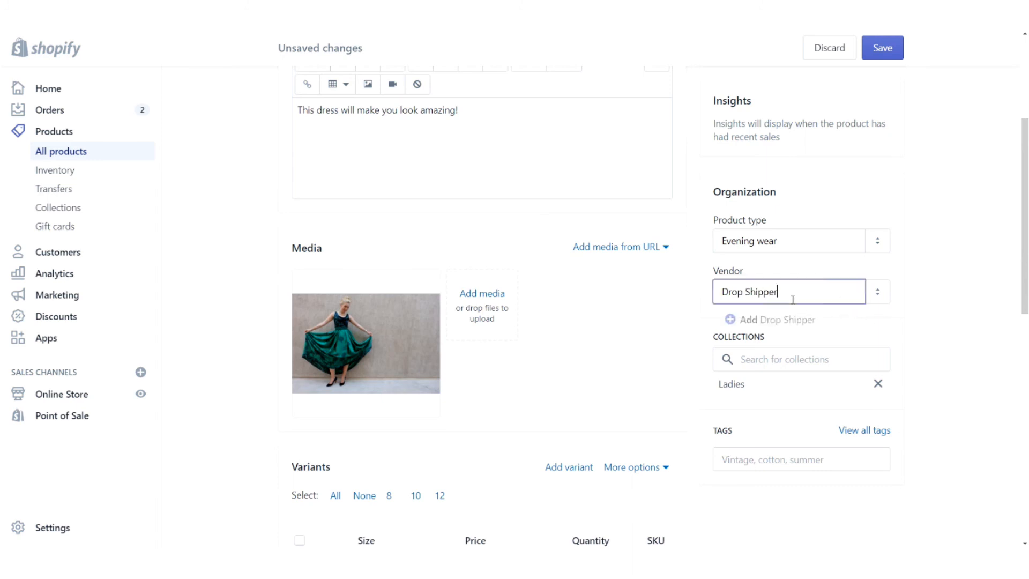
click(728, 320)
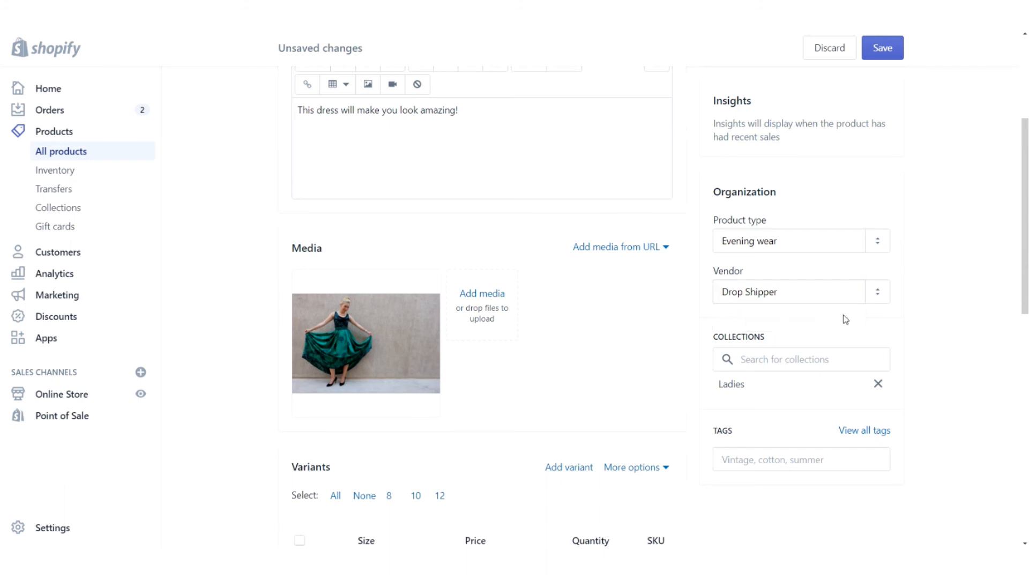
Search the product's collections for Evening wear
scroll(958, 303, down, 2)
scroll(958, 303, up, 1)
click(790, 305)
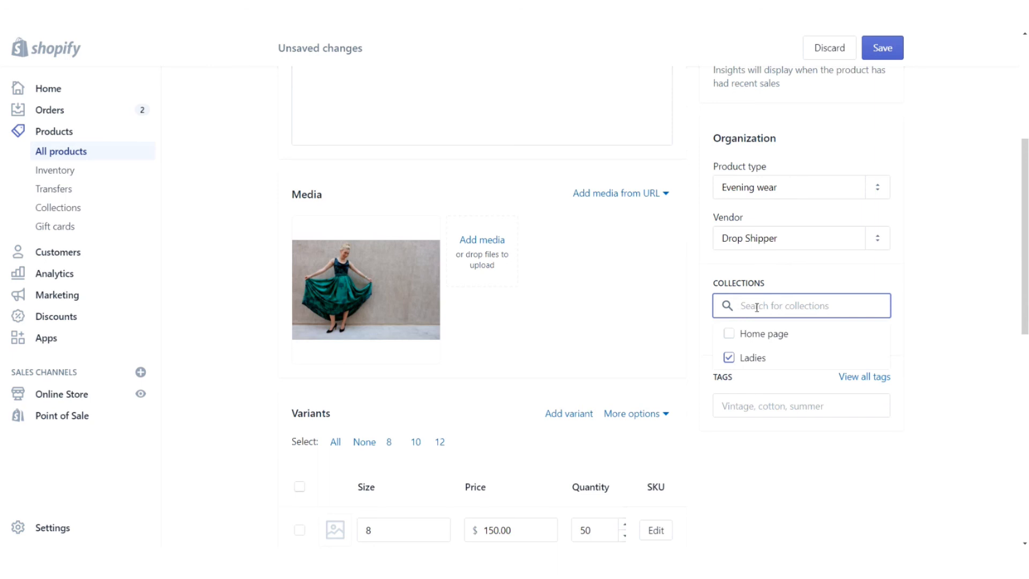
text(Evening )
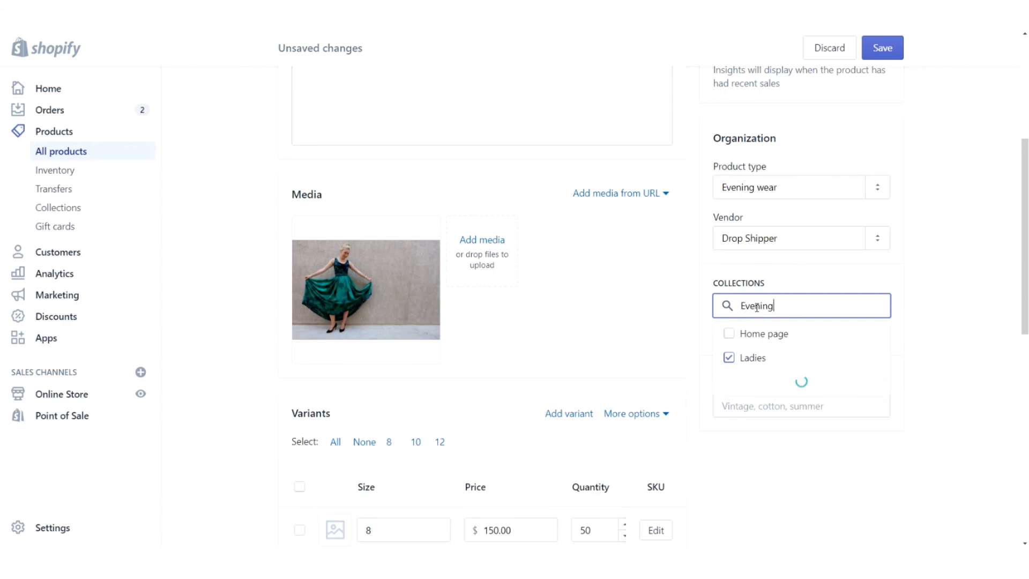
text(wear)
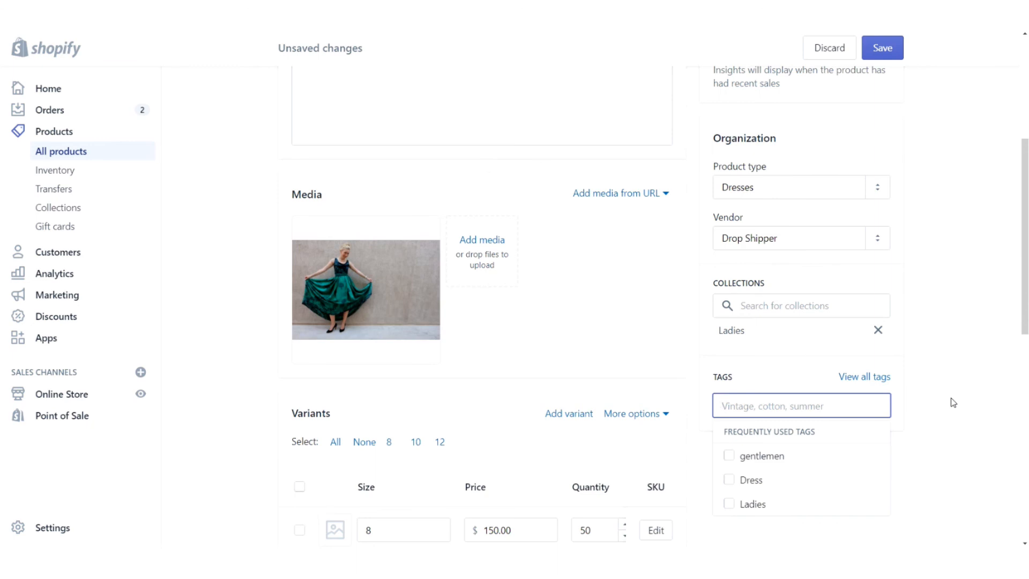
Tag the Green Dress with the frequently used tags Dress and Ladies
click(734, 482)
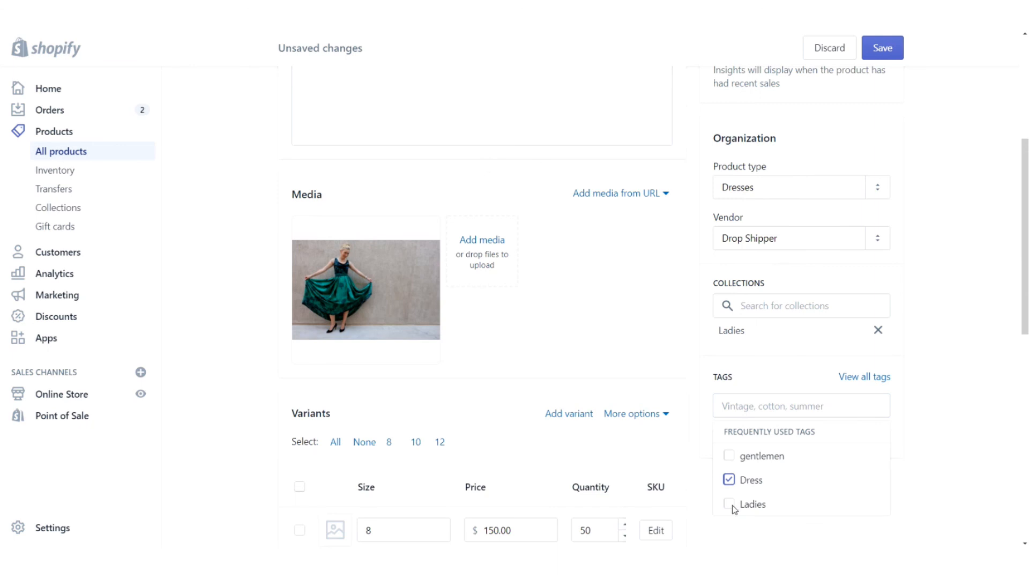
click(732, 507)
click(966, 423)
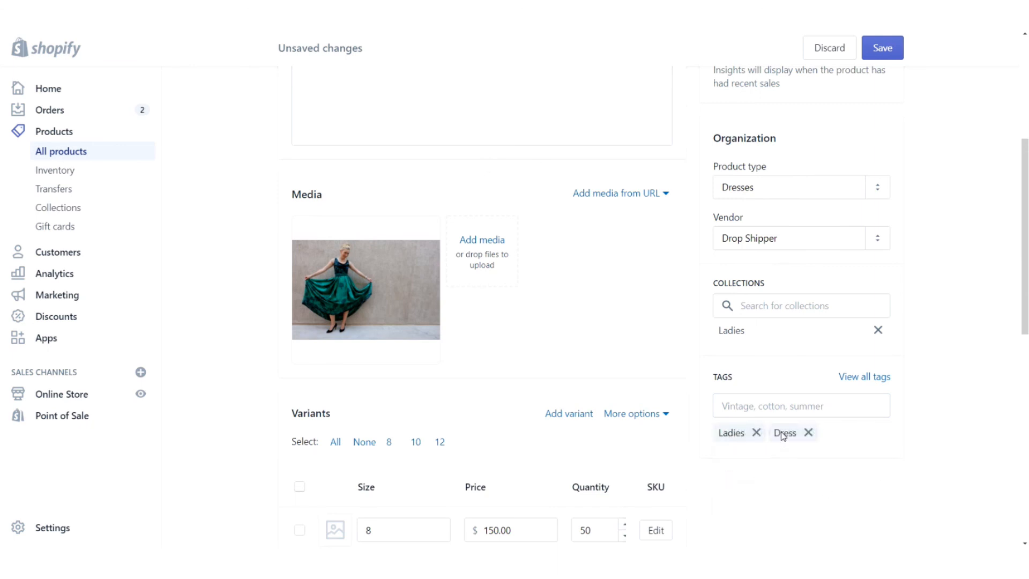
Add a new tag named Evening wear to the Green Dress and save the product
click(781, 411)
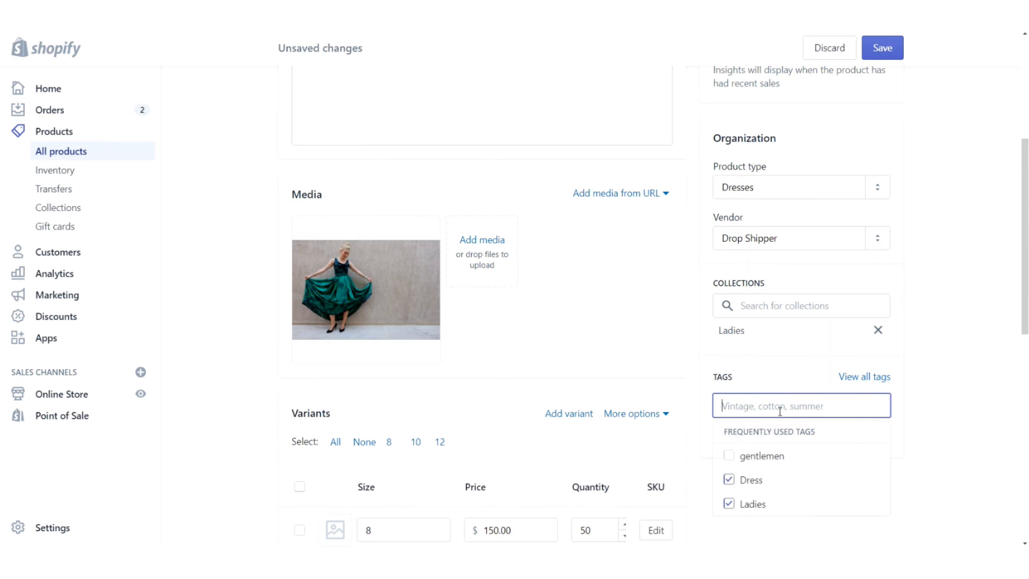
text(E)
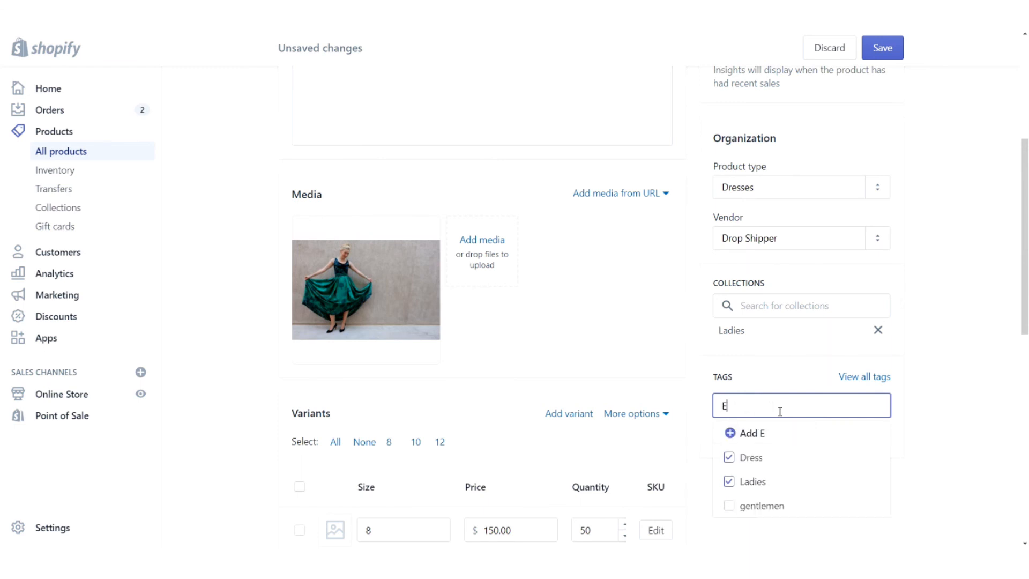
text(n)
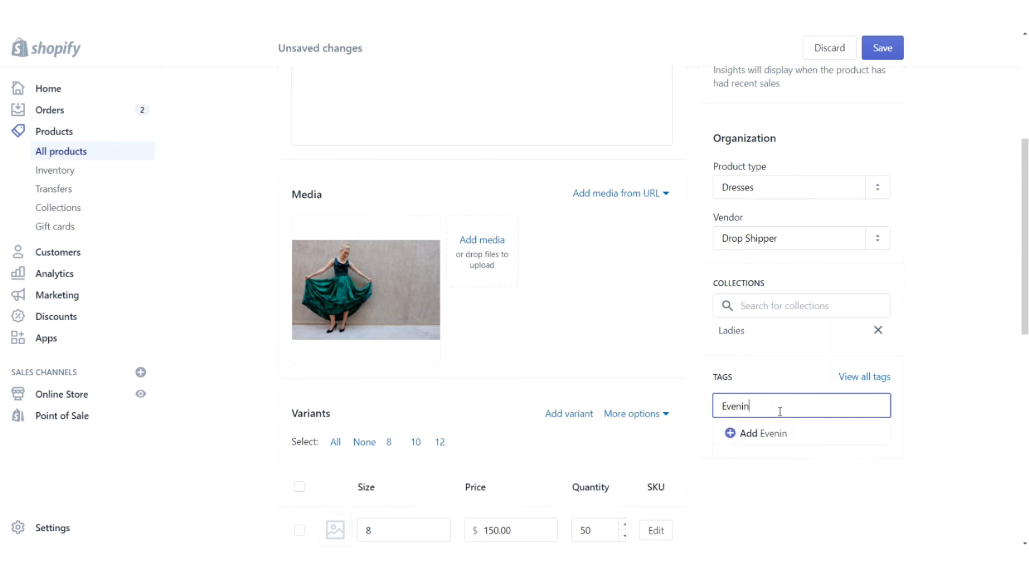
text(ening wear)
key(Return)
click(919, 387)
scroll(918, 398, down, 1)
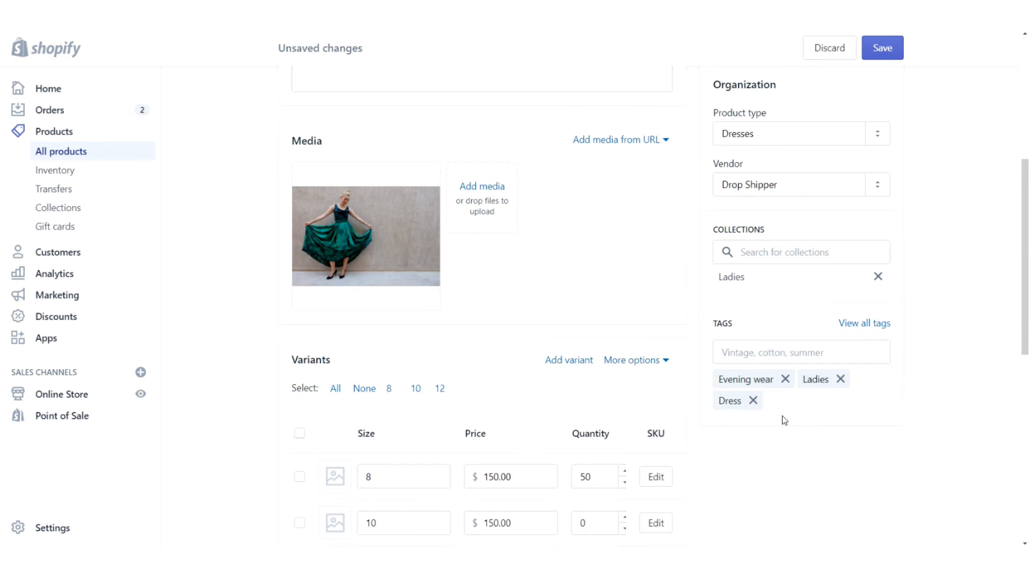
click(882, 50)
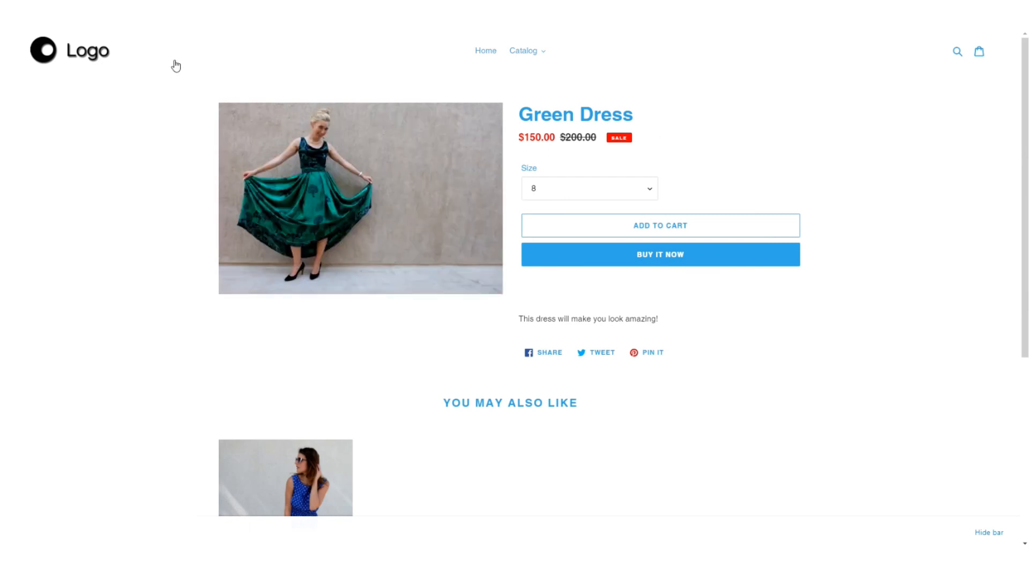
Choose size 10 on the Green Dress storefront preview page and add the dress to the cart
click(651, 191)
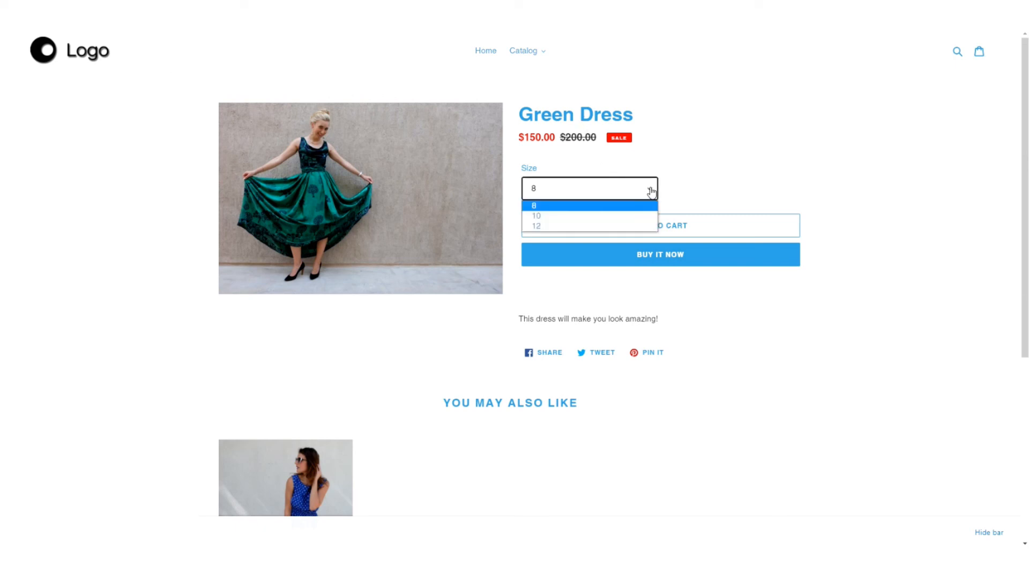
click(597, 217)
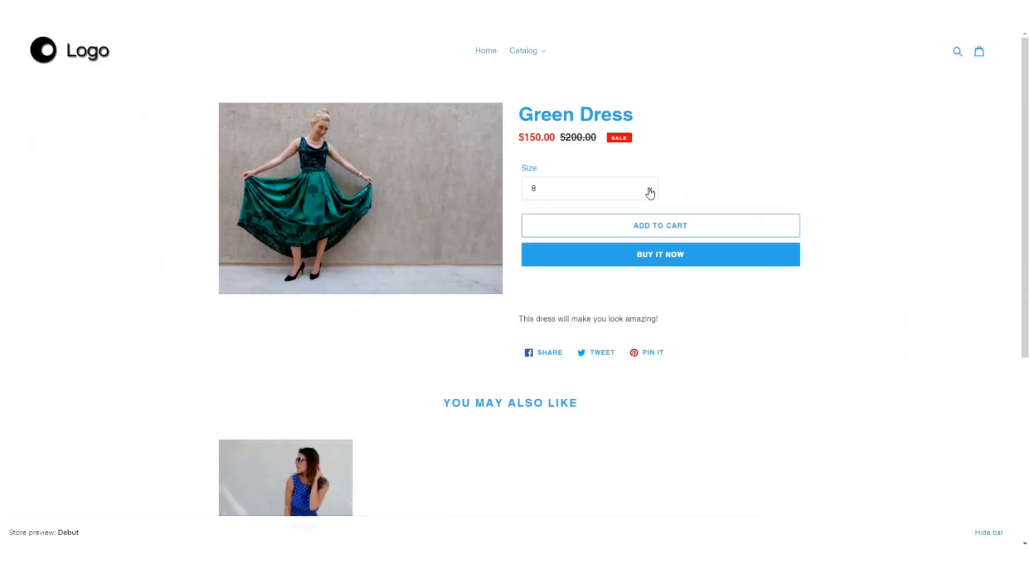
click(650, 190)
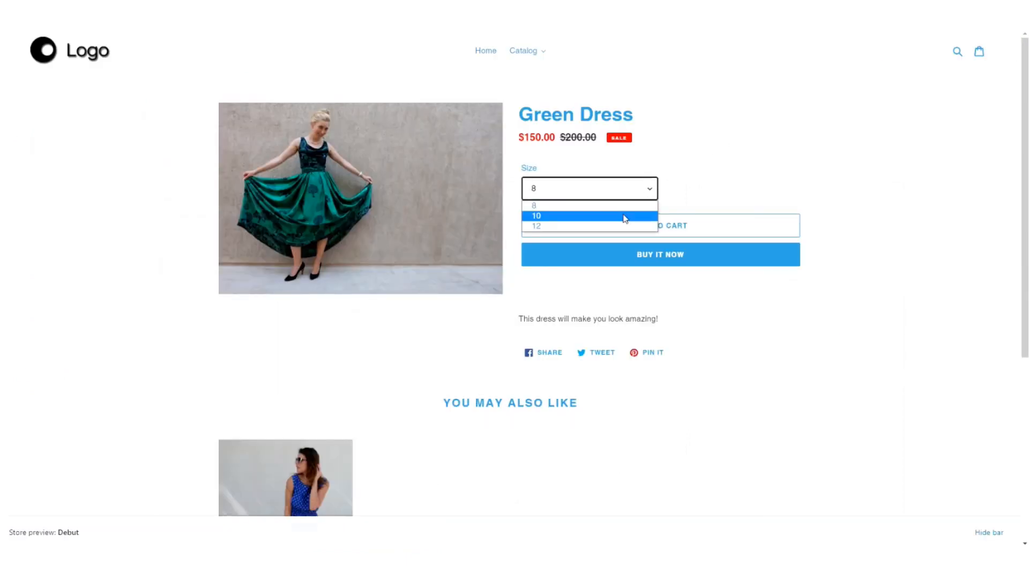
click(556, 218)
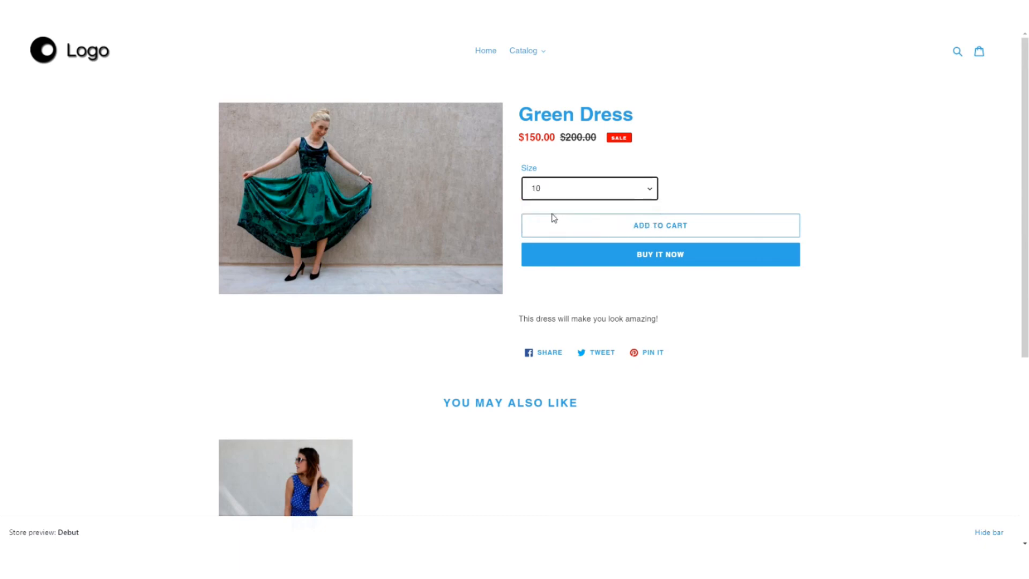
click(679, 224)
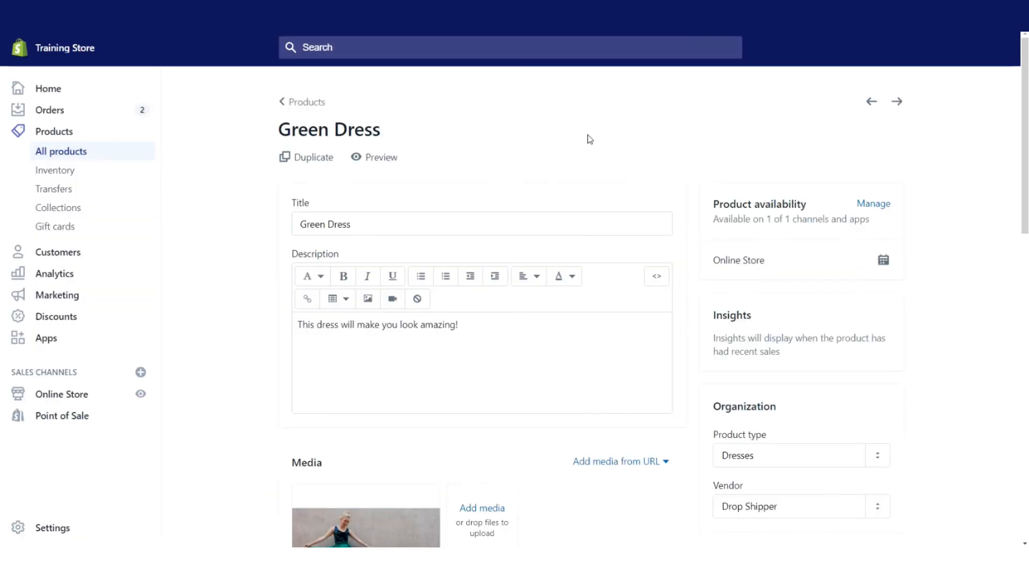
scroll(664, 134, down, 8)
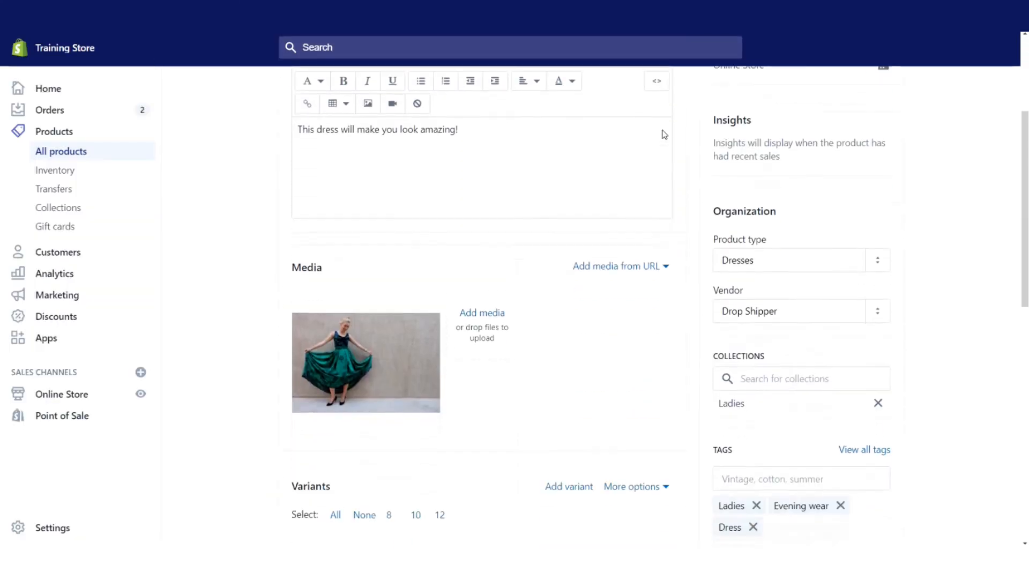
scroll(665, 134, down, 1)
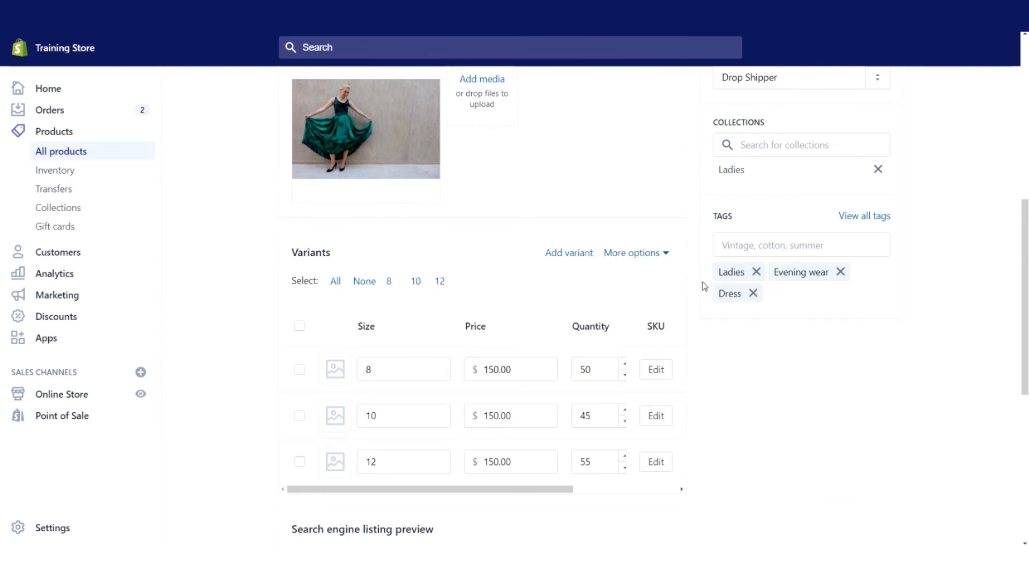
scroll(900, 266, up, 8)
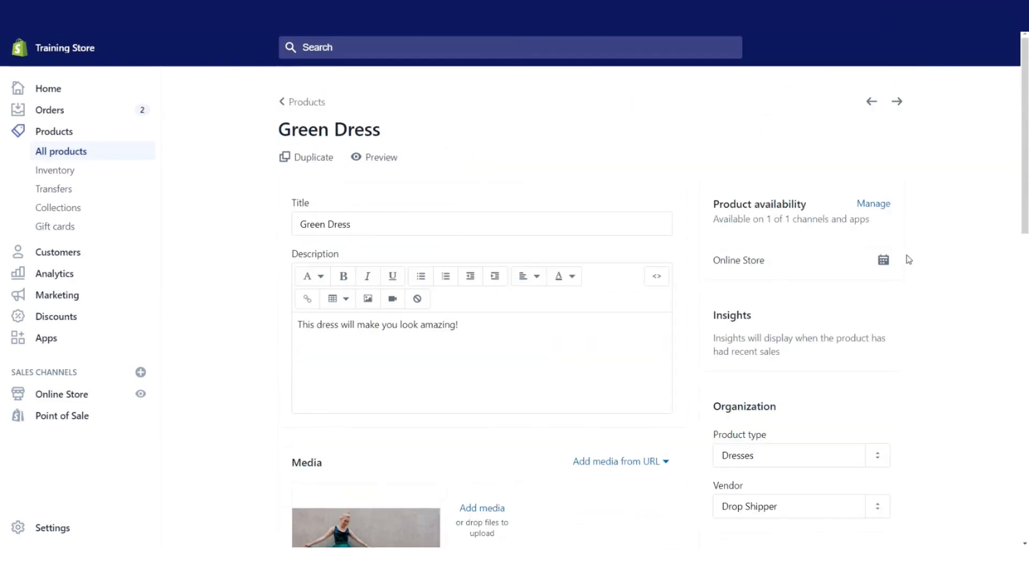